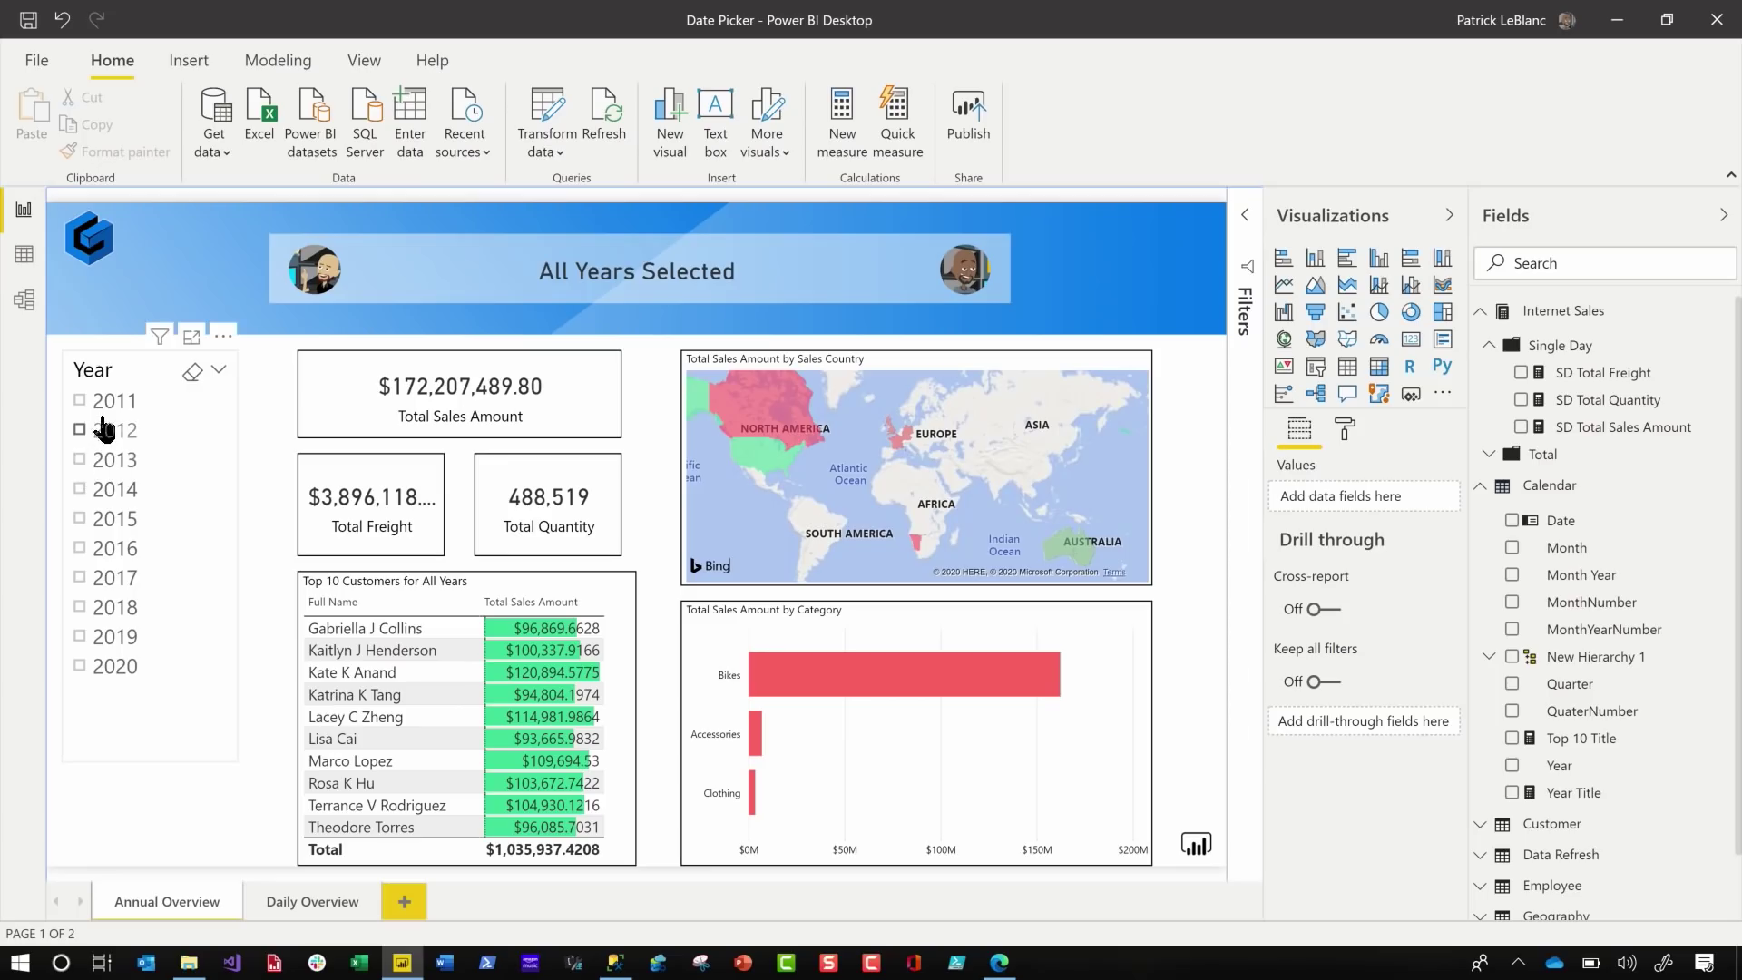
- Filter the report to 2020 and replace the slicer's Year field with Calendar Date
left_click(98, 687)
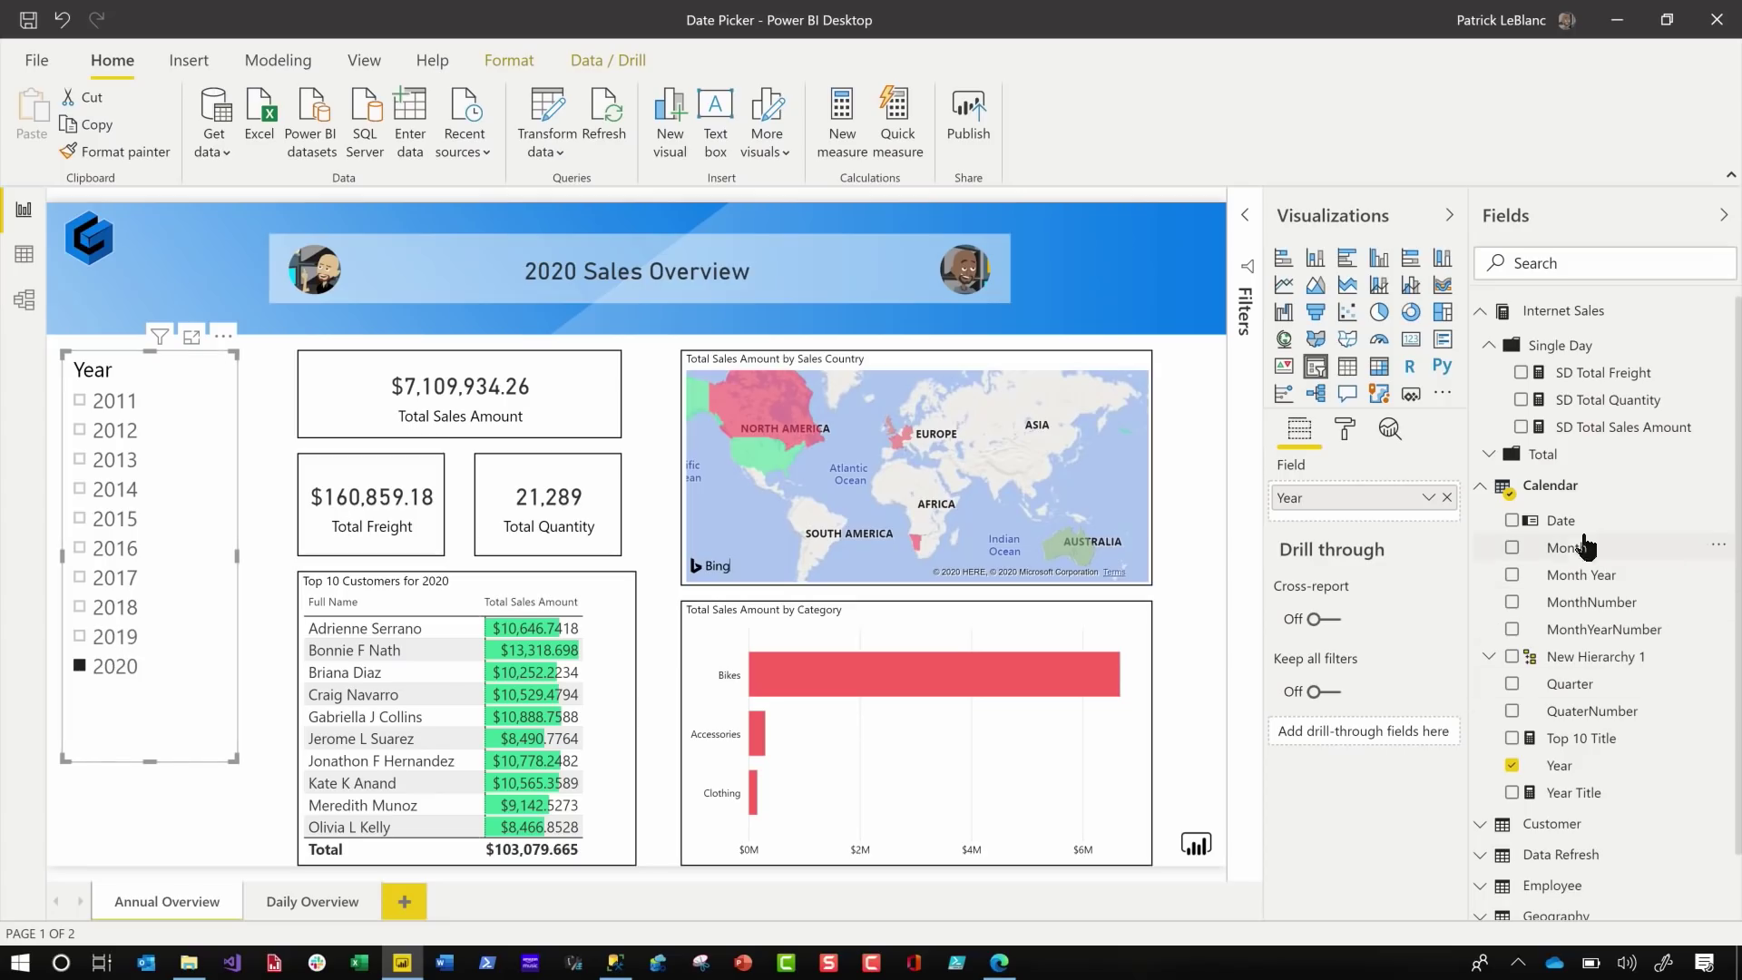
left_click_drag(1576, 530, 1444, 505)
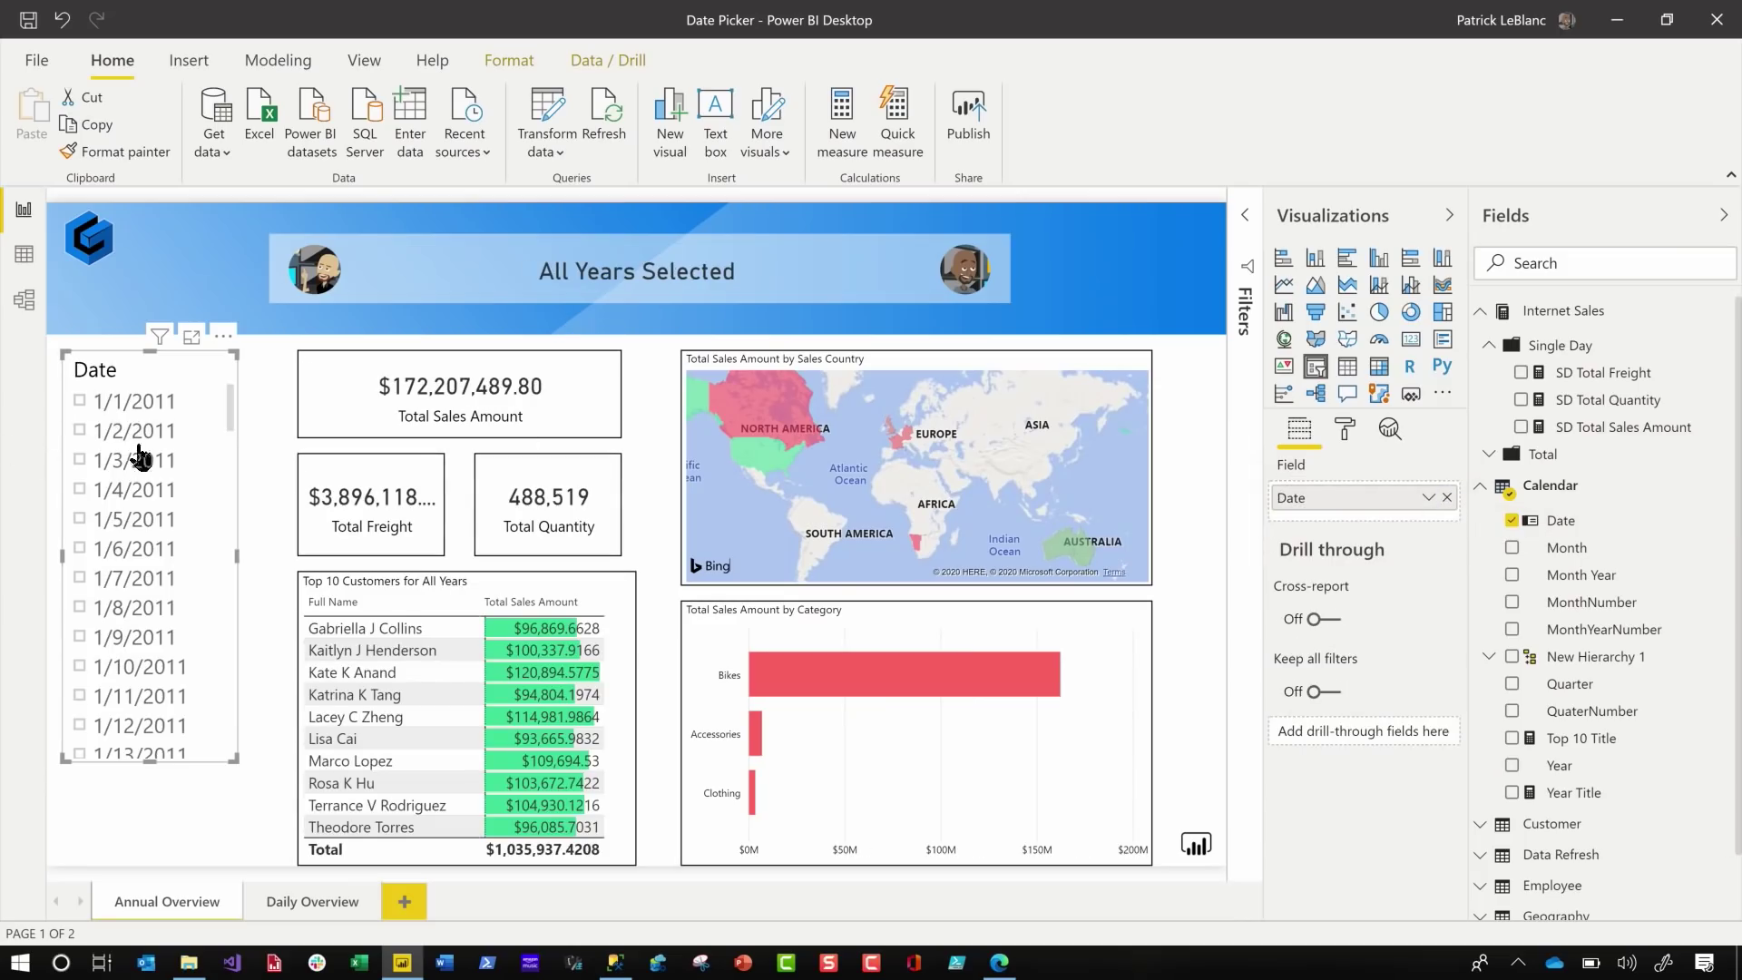
- Sort the date slicer newest first and select 5/11/2020
left_click(222, 340)
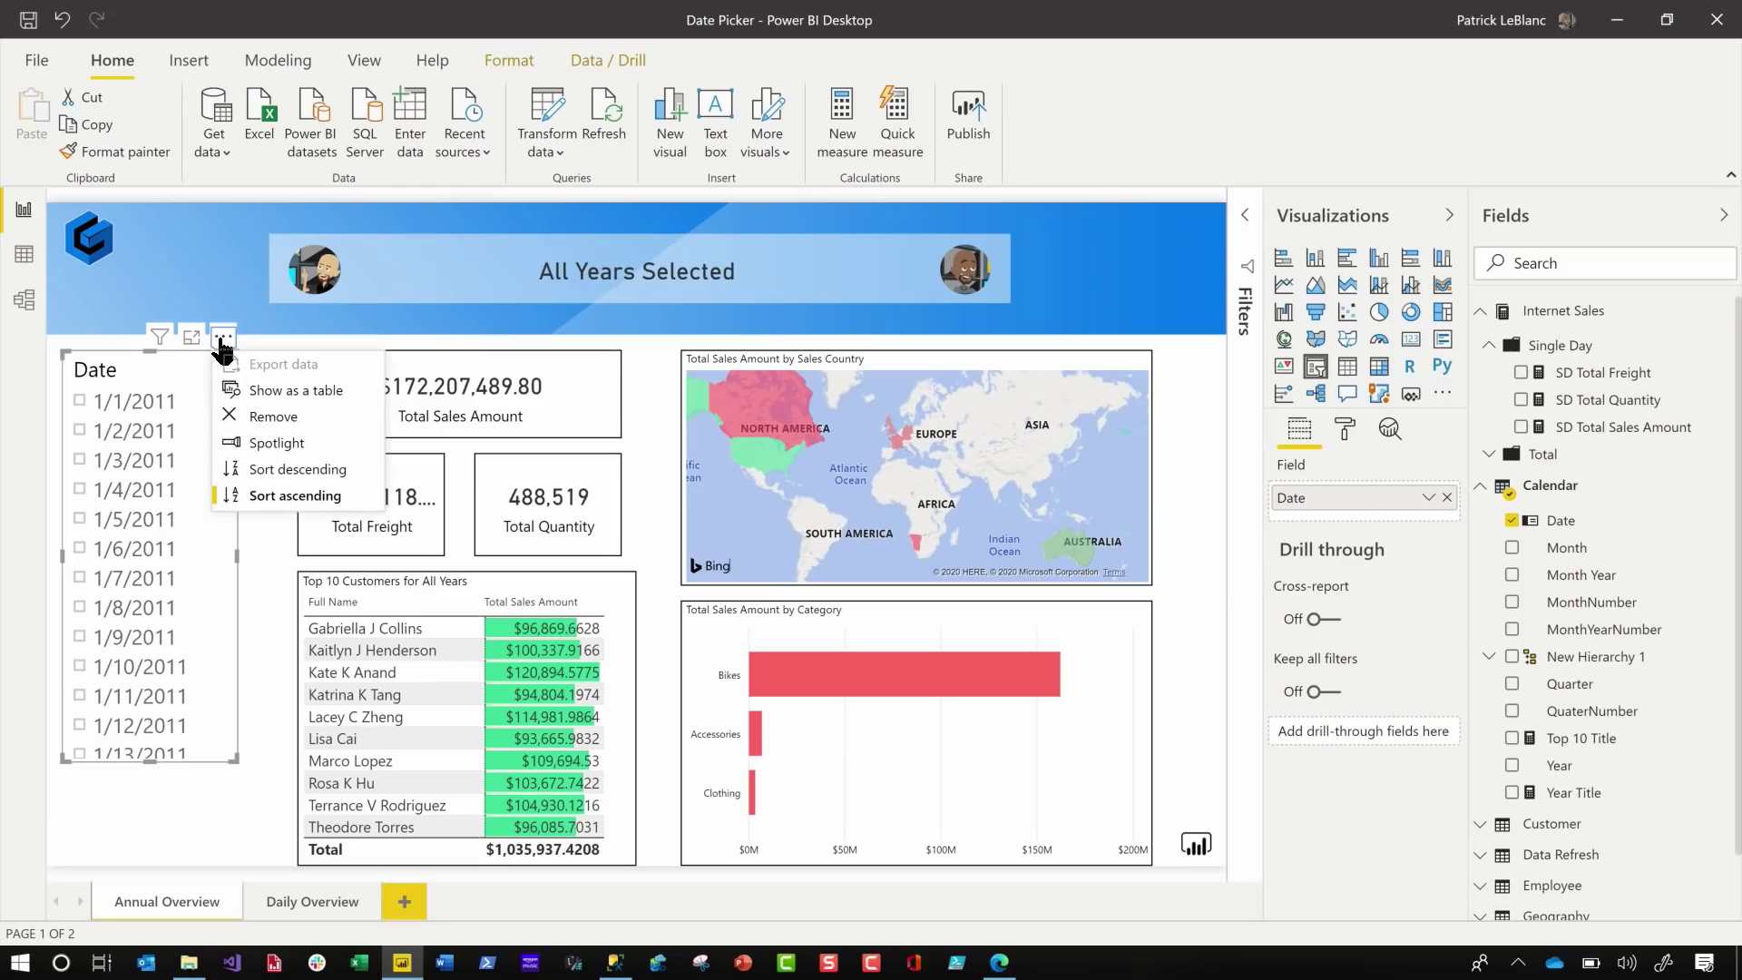
left_click(299, 471)
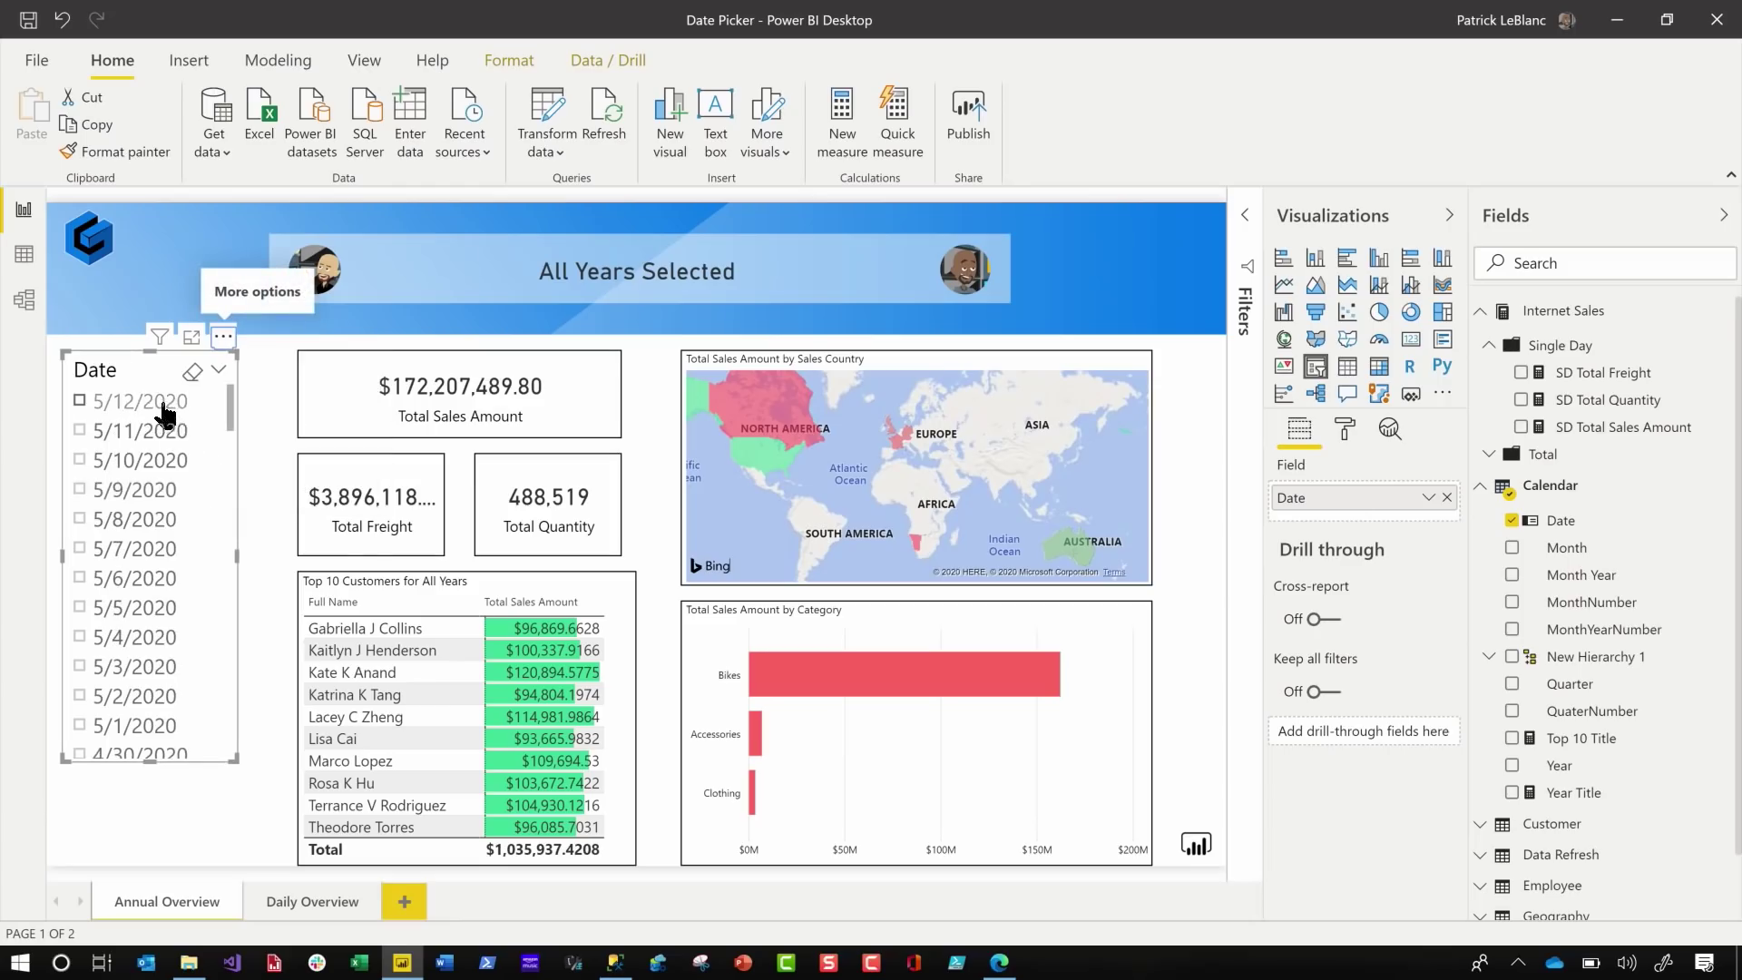
left_click(163, 405)
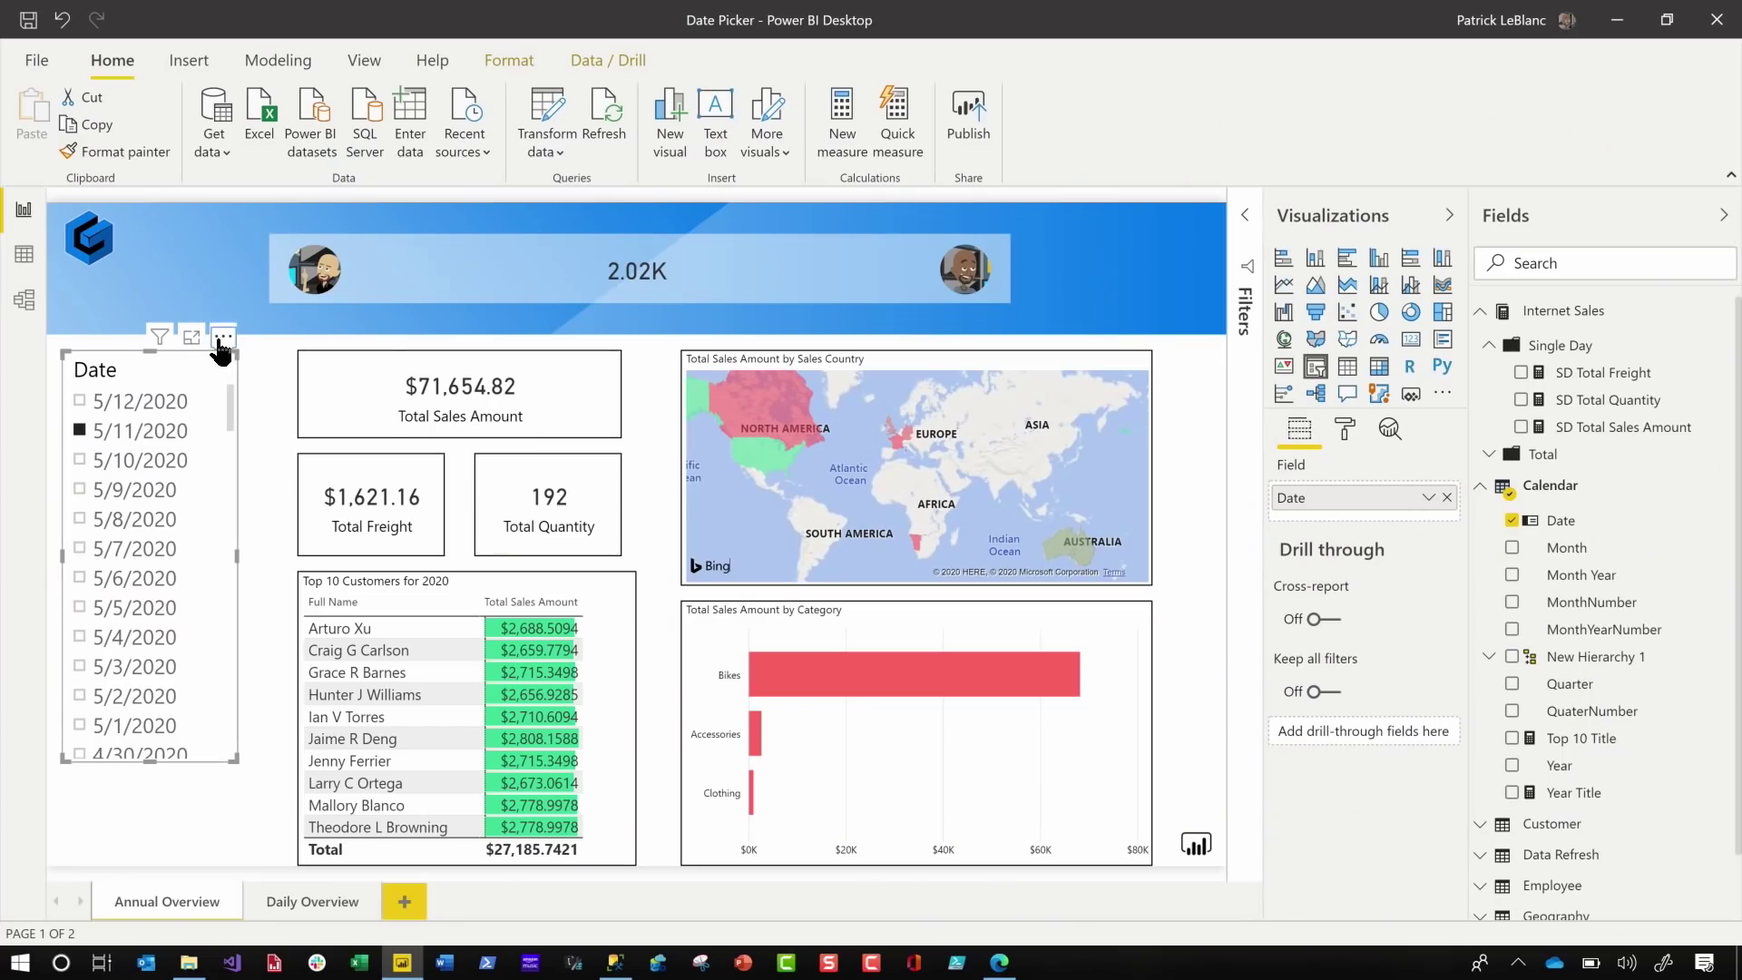
- Delete the Date slicer from the report page
left_click(222, 337)
left_click(1522, 220)
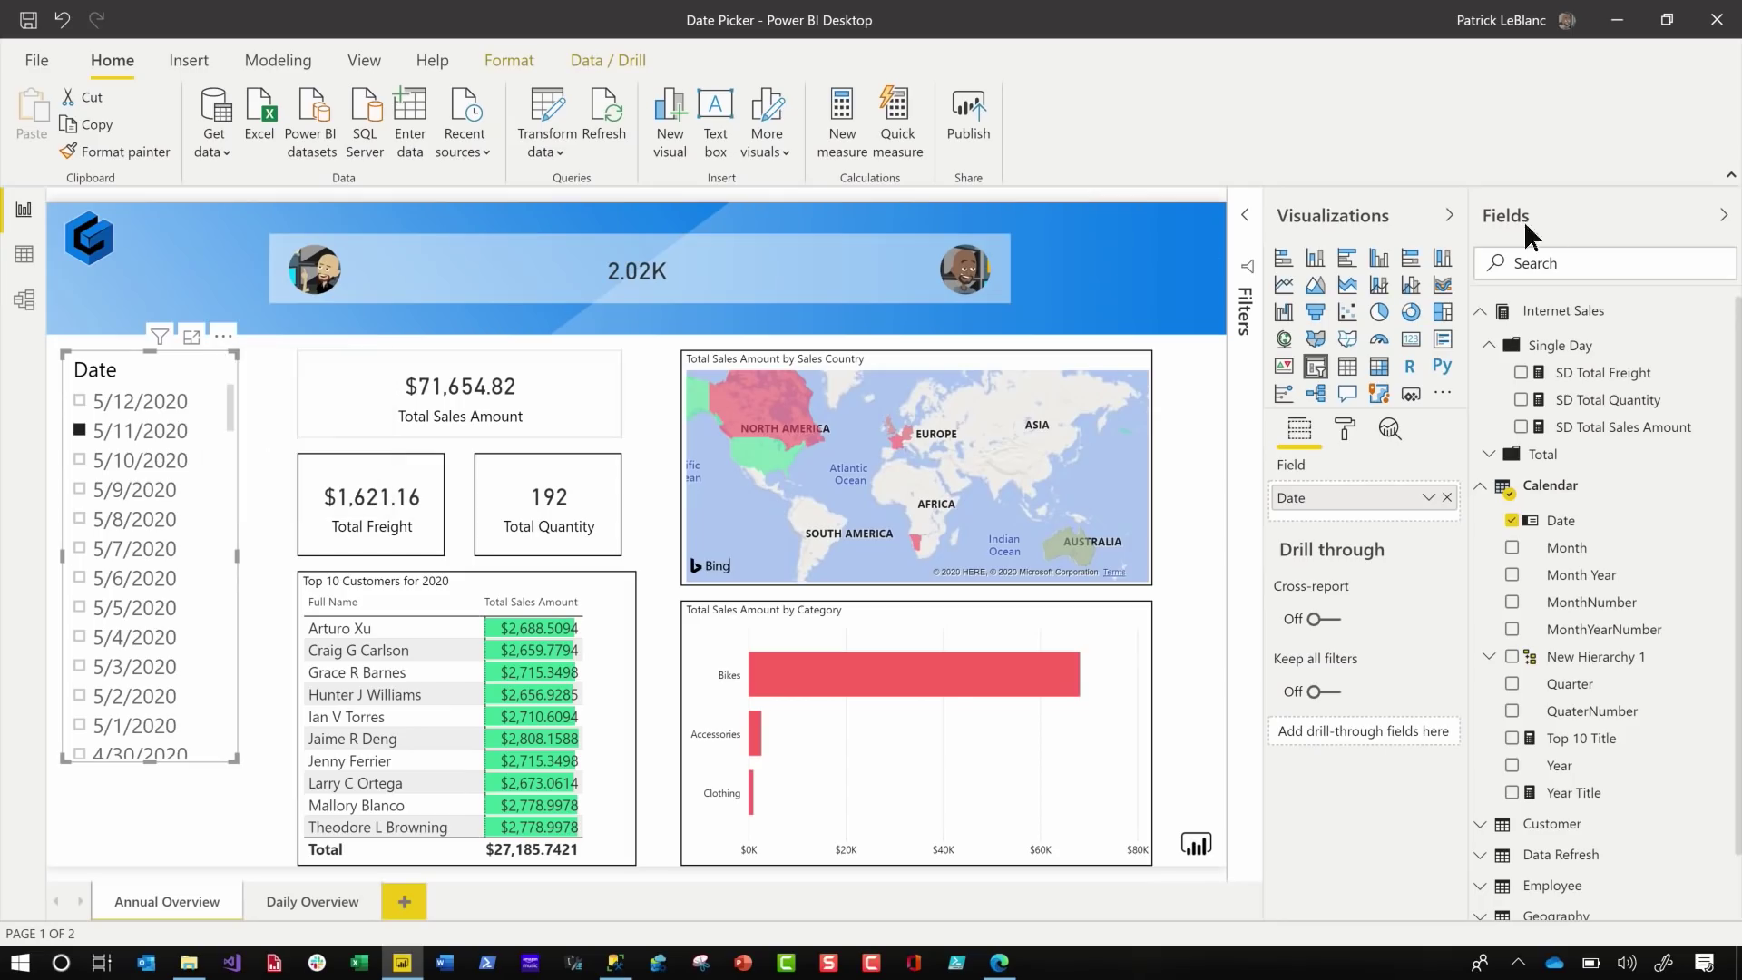
key("Delete")
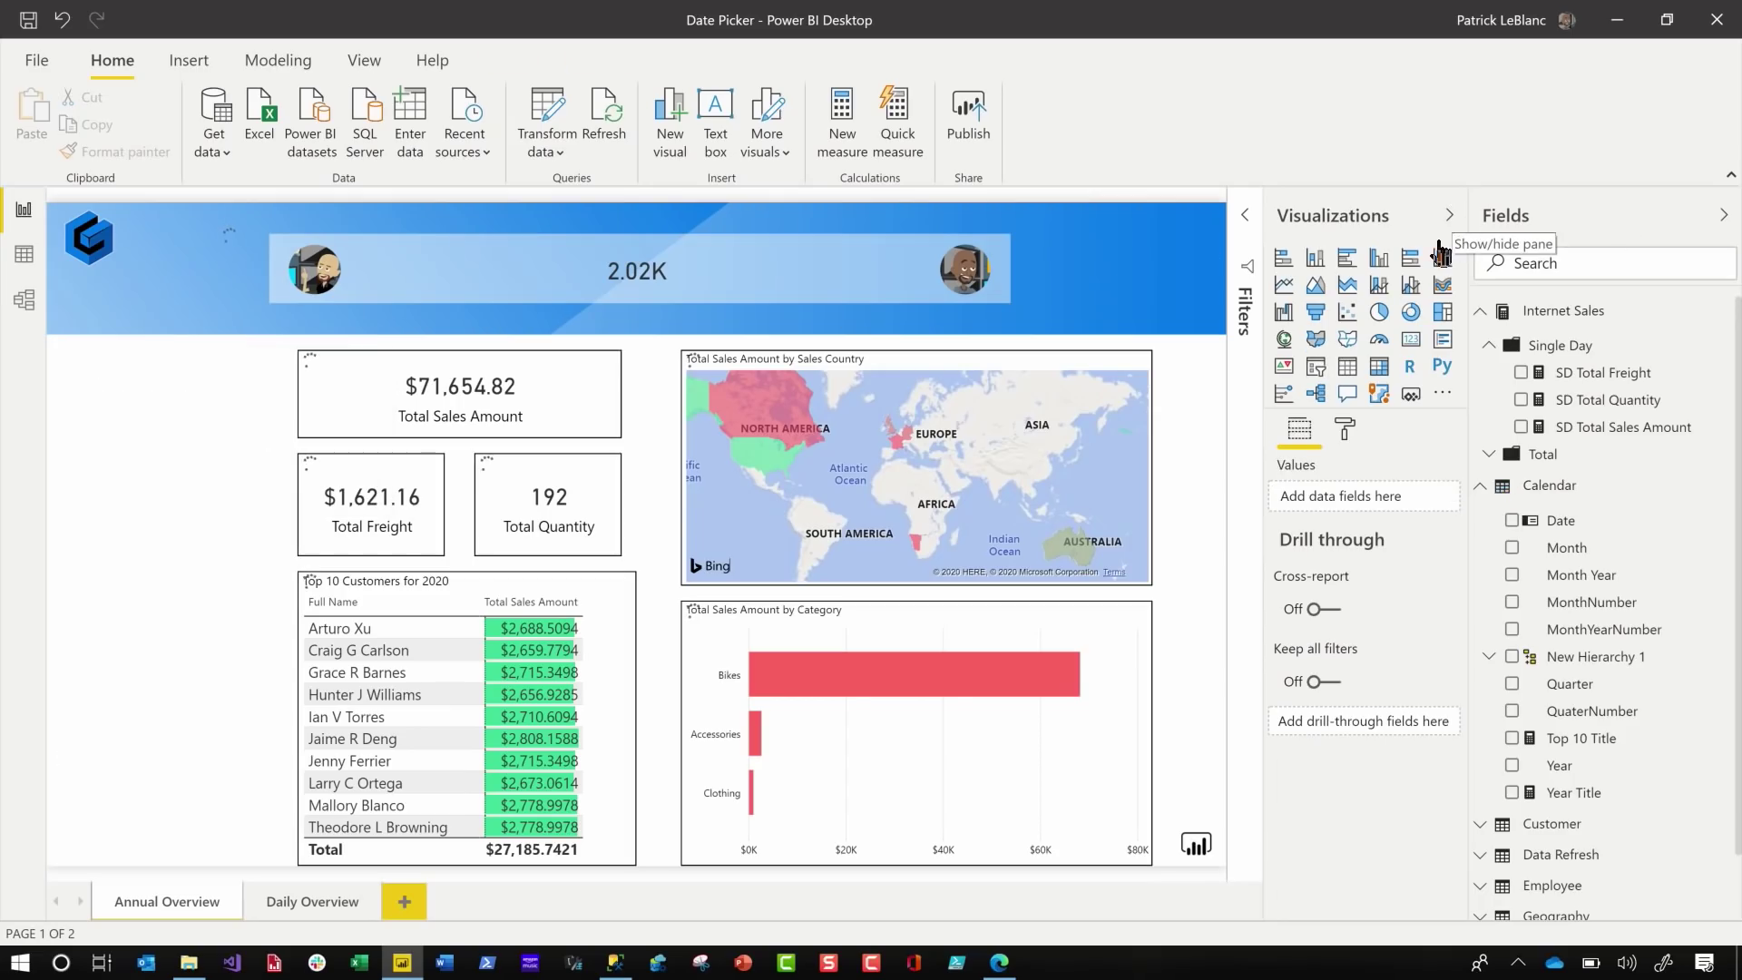
left_click(1446, 218)
left_click(1447, 222)
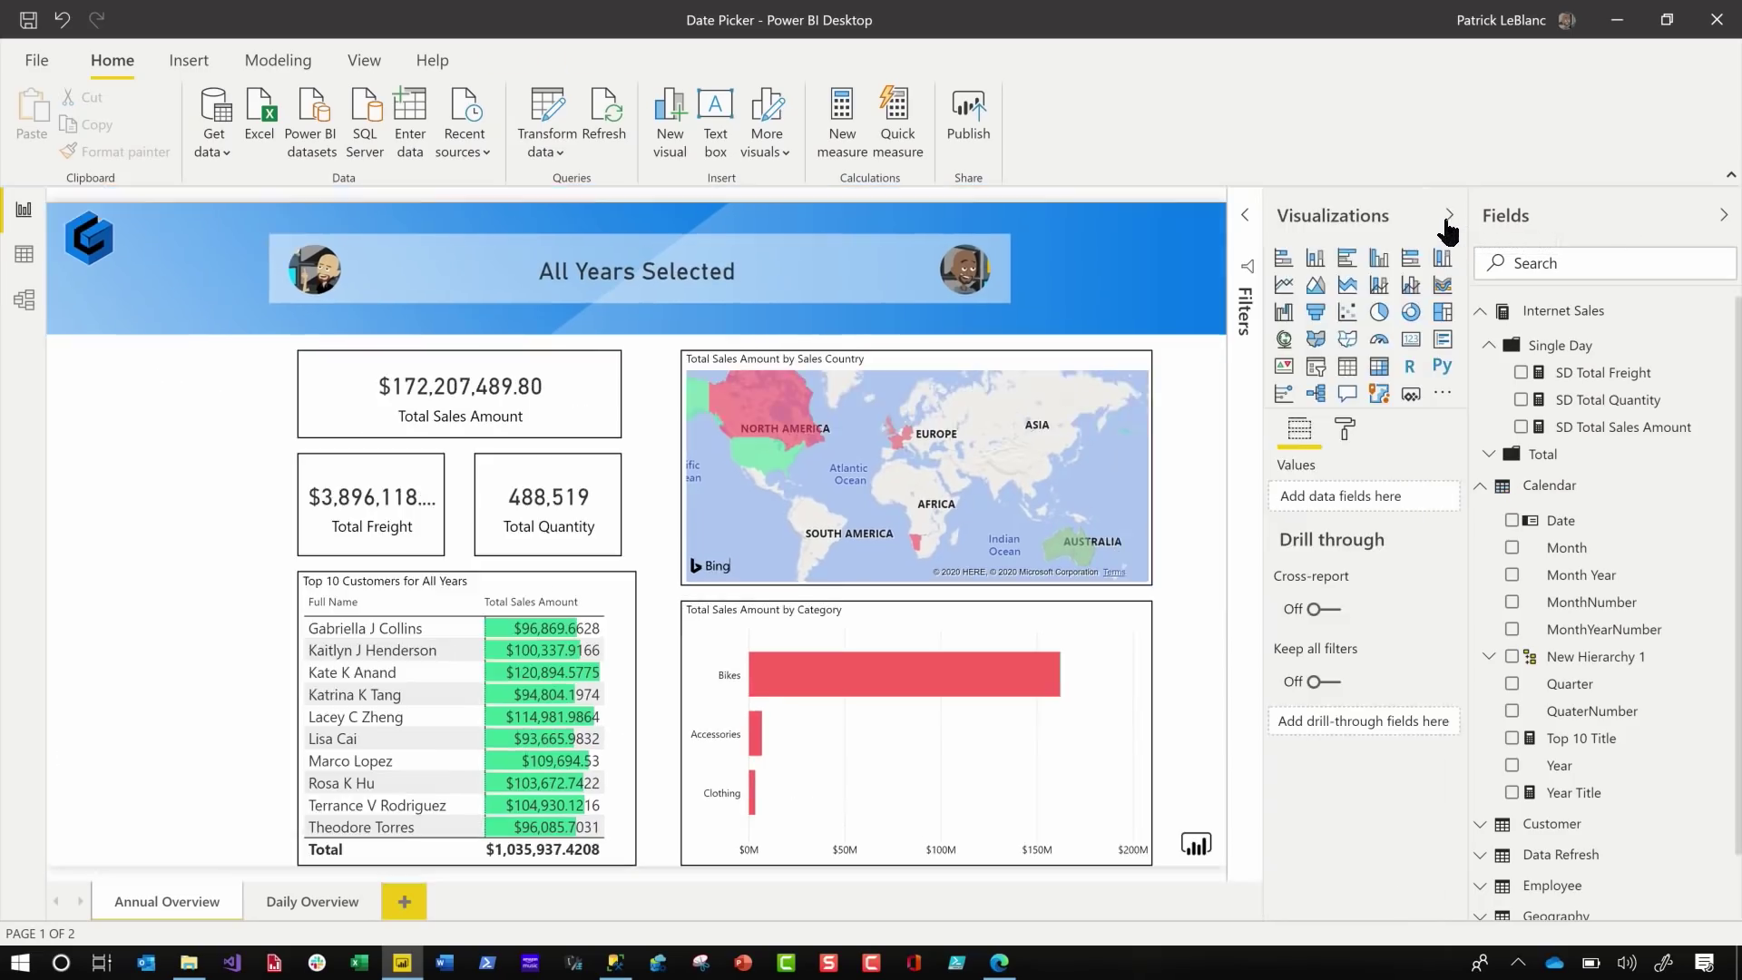
left_click(1448, 217)
- Add a page-level Date filter using advanced filtering set to 5/6/2020
left_click(1412, 218)
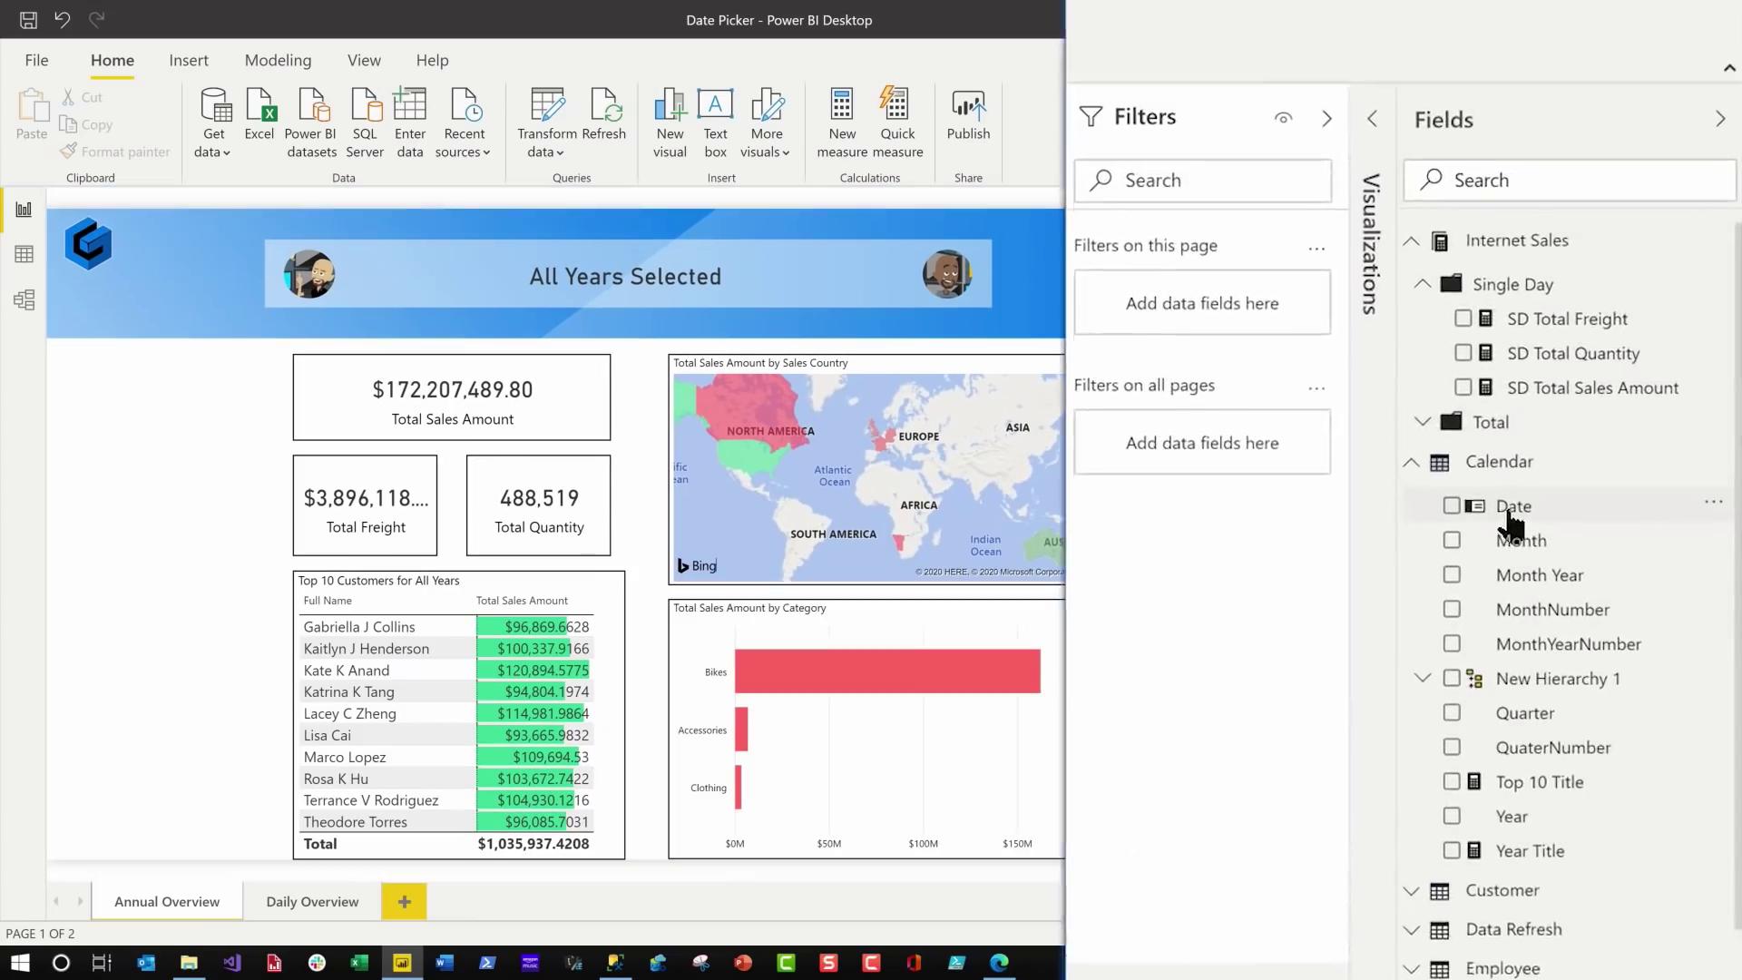
left_click_drag(1472, 492, 1086, 270)
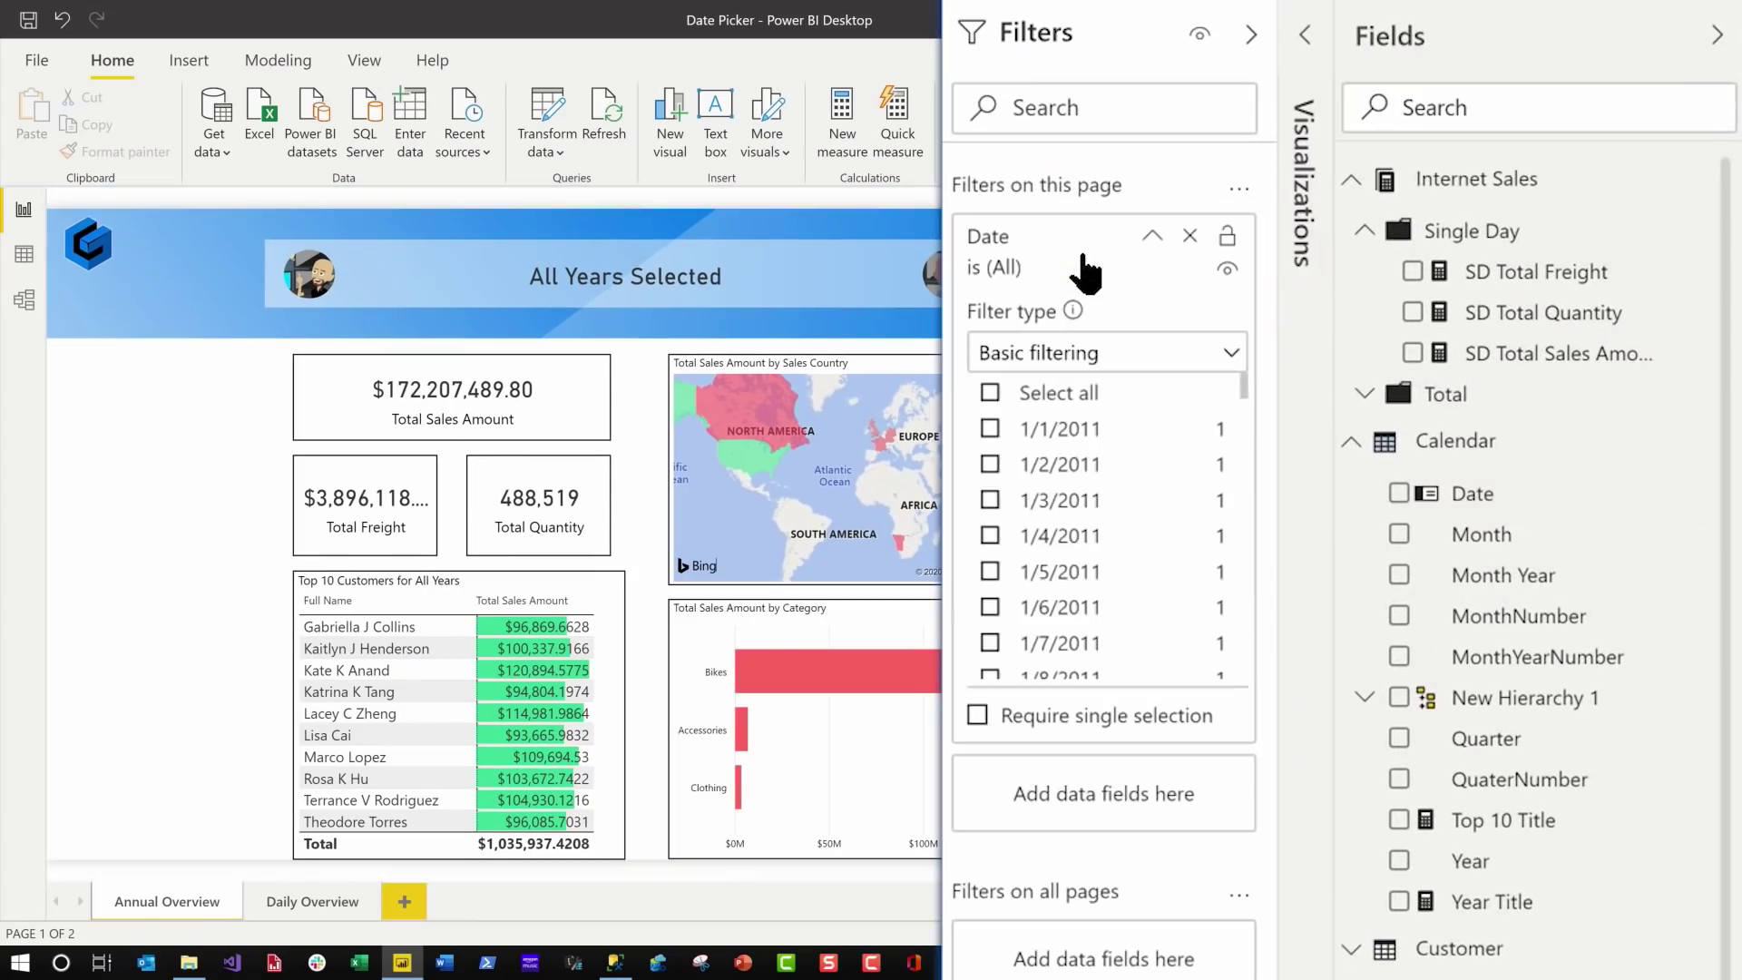
left_click(1116, 358)
left_click(1095, 395)
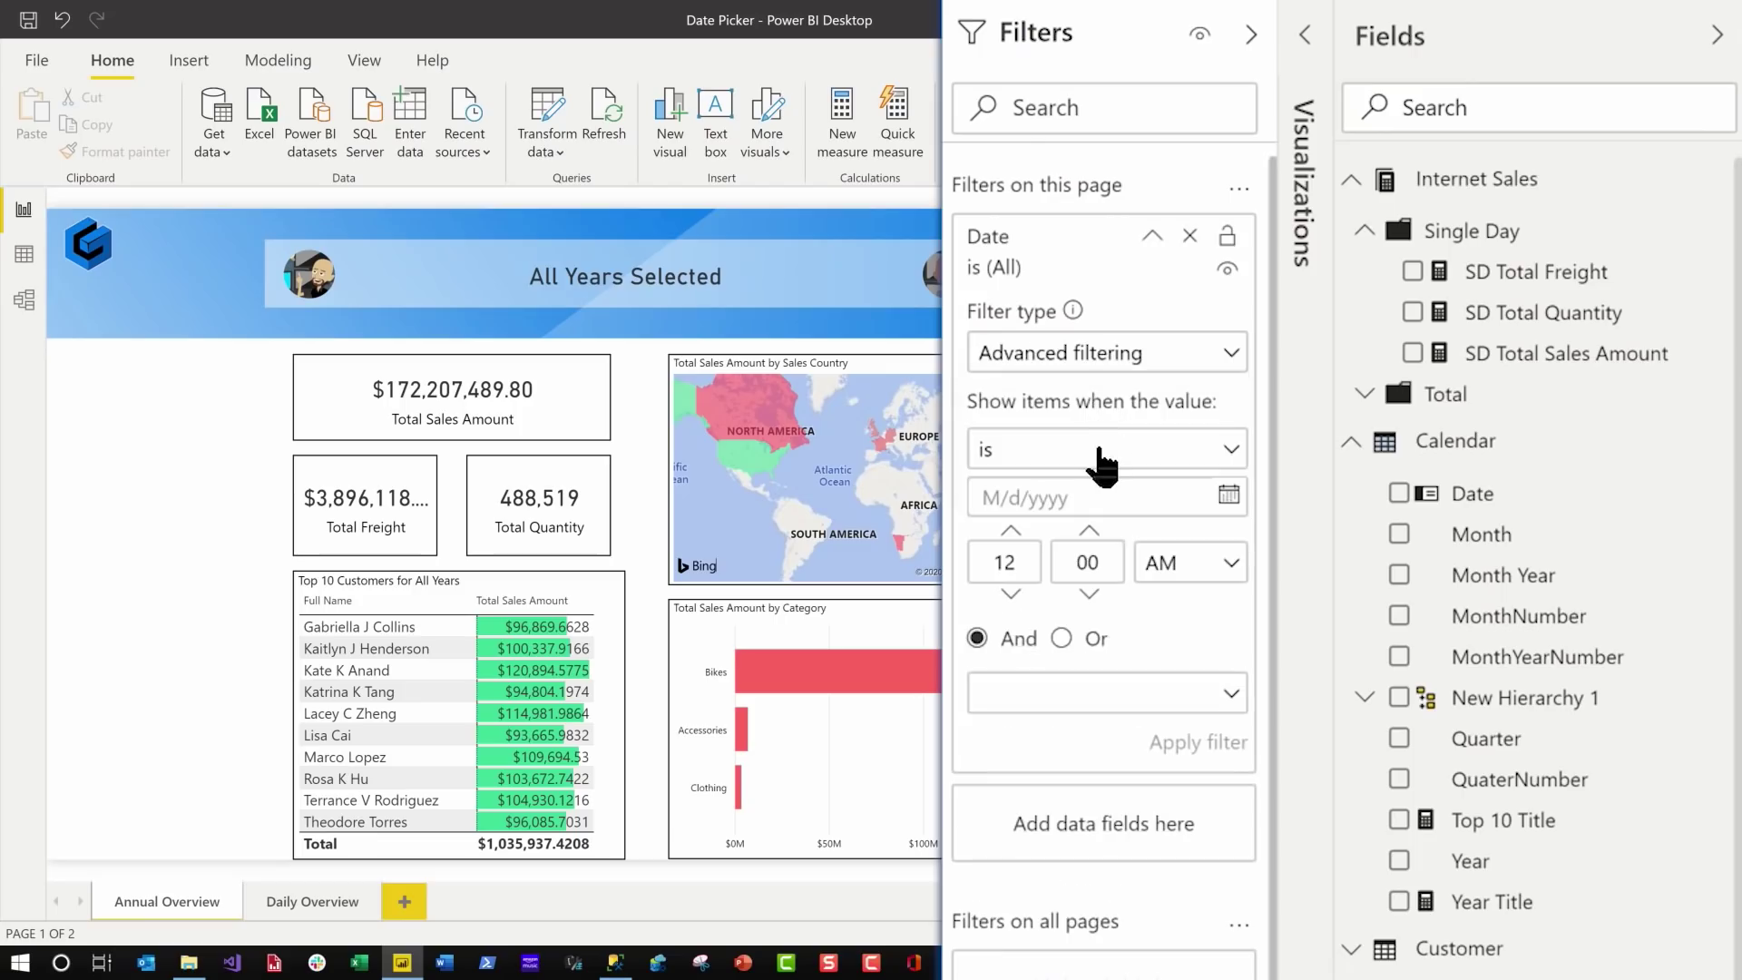
left_click(1225, 497)
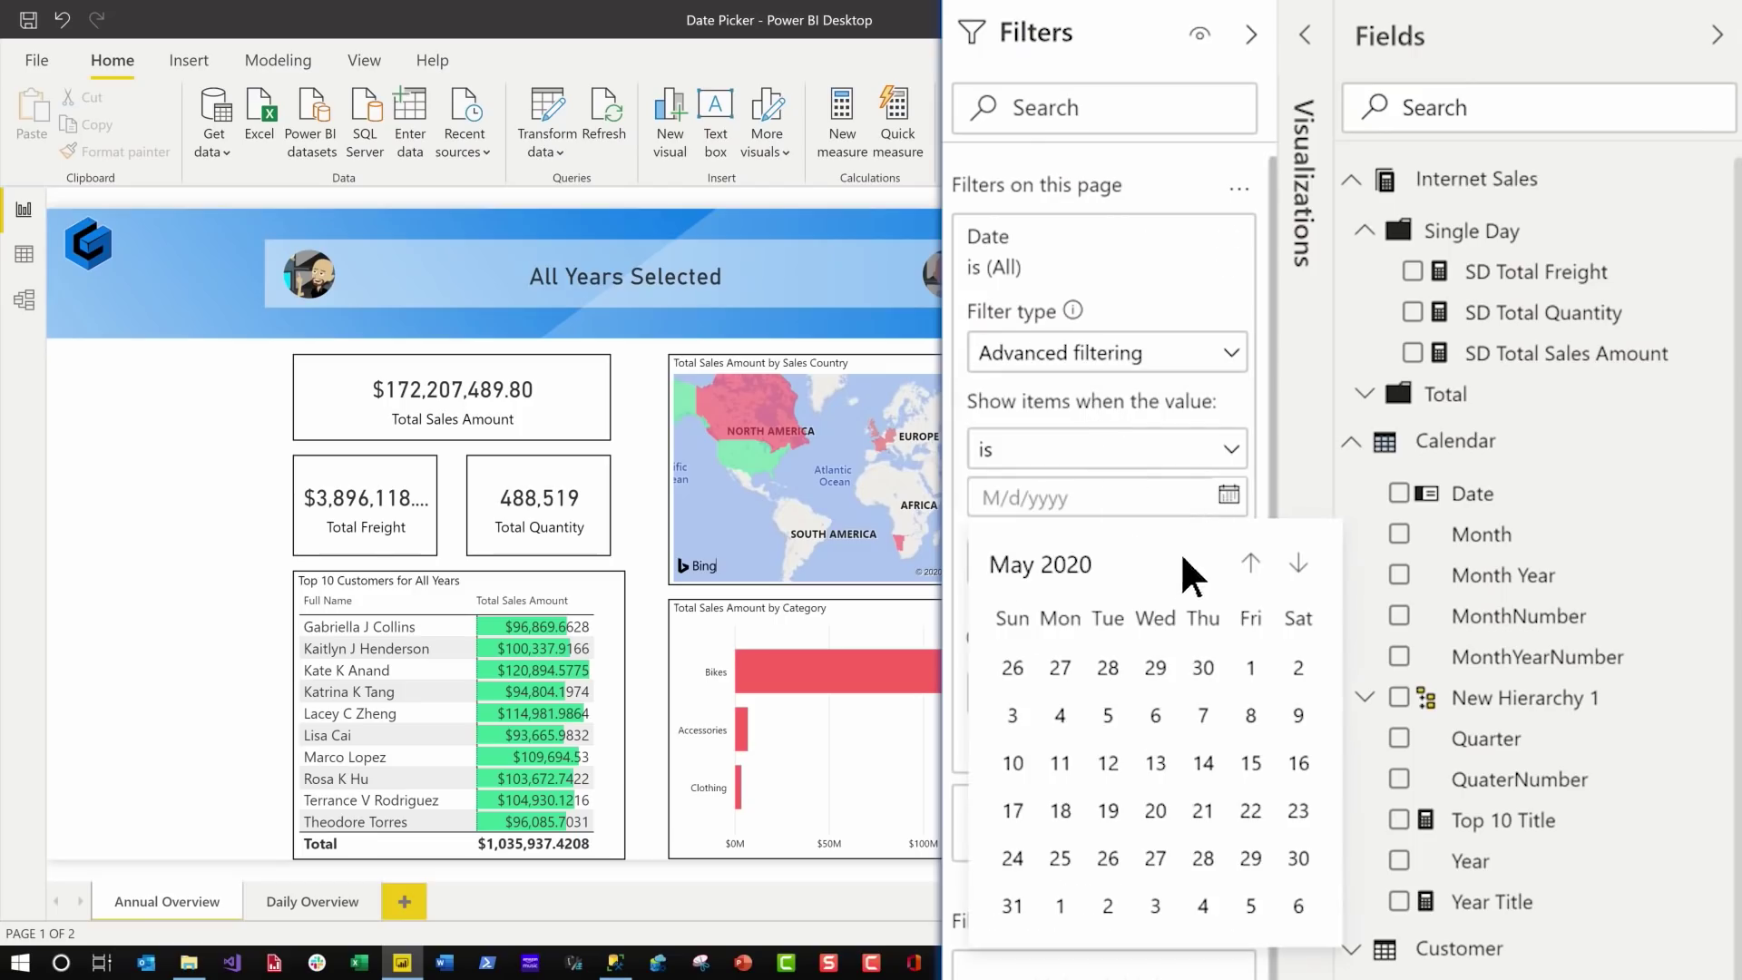
left_click(1156, 717)
left_click(1183, 743)
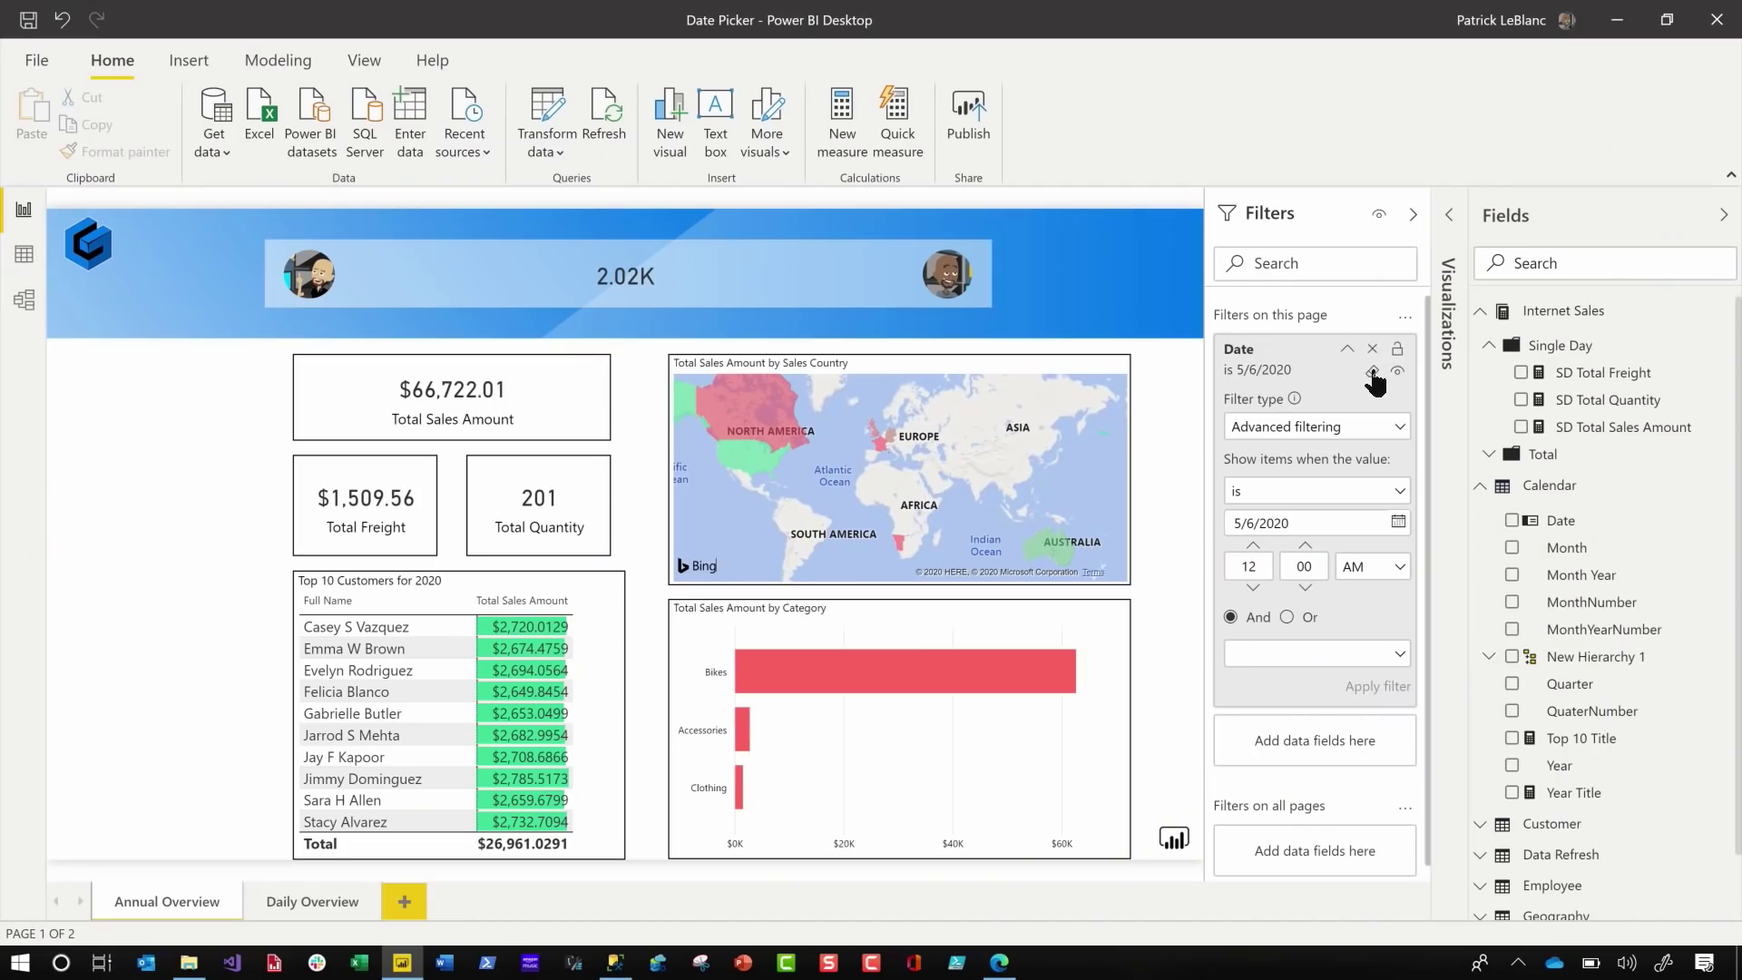
- Remove the page Date filter and place a narrow Date visual at the page's left
left_click(1373, 349)
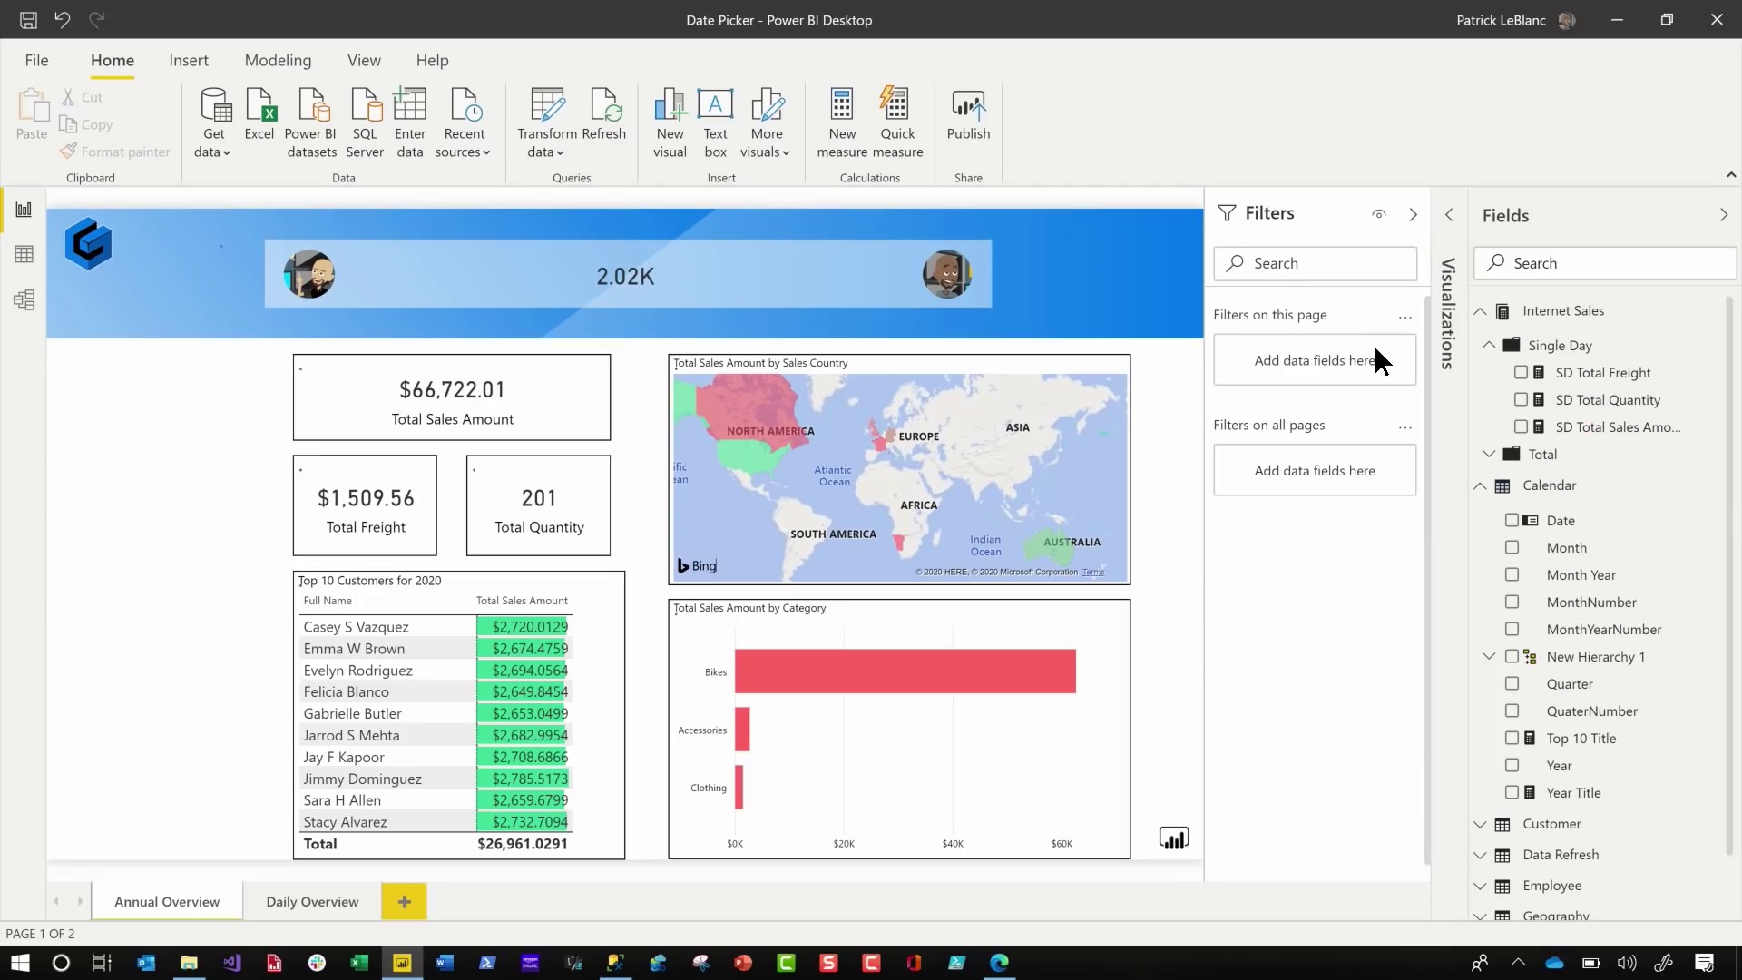
left_click(1415, 217)
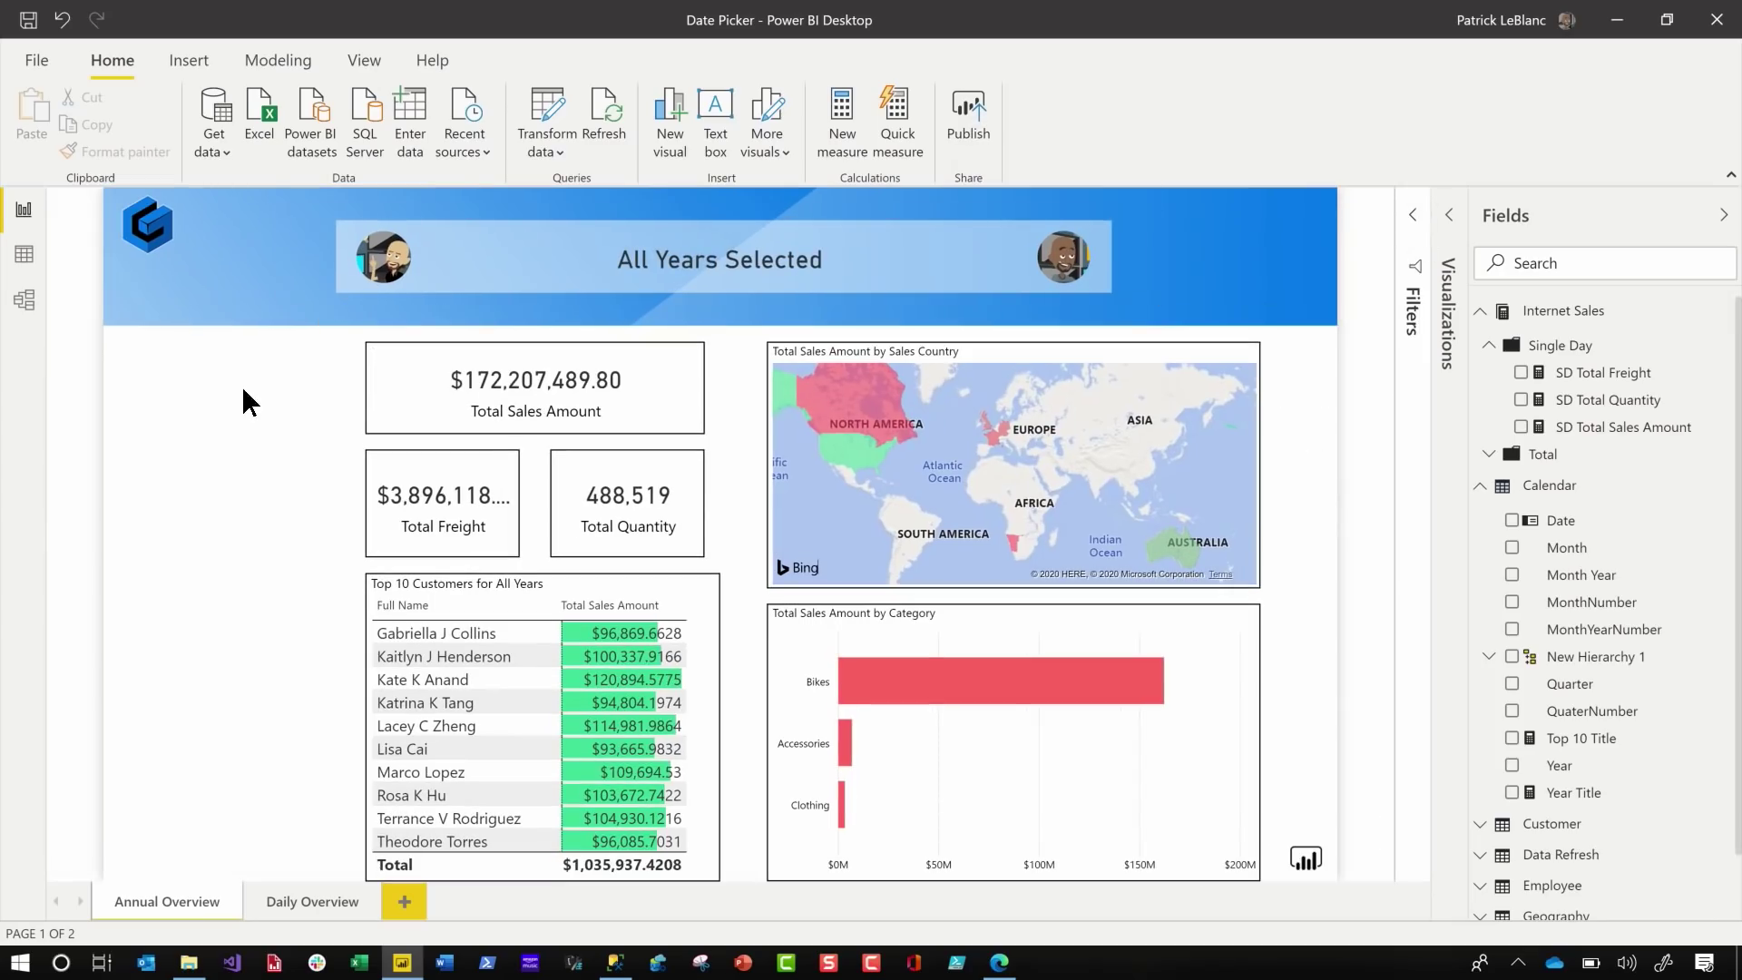
left_click_drag(1552, 522, 206, 369)
left_click_drag(422, 318, 450, 351)
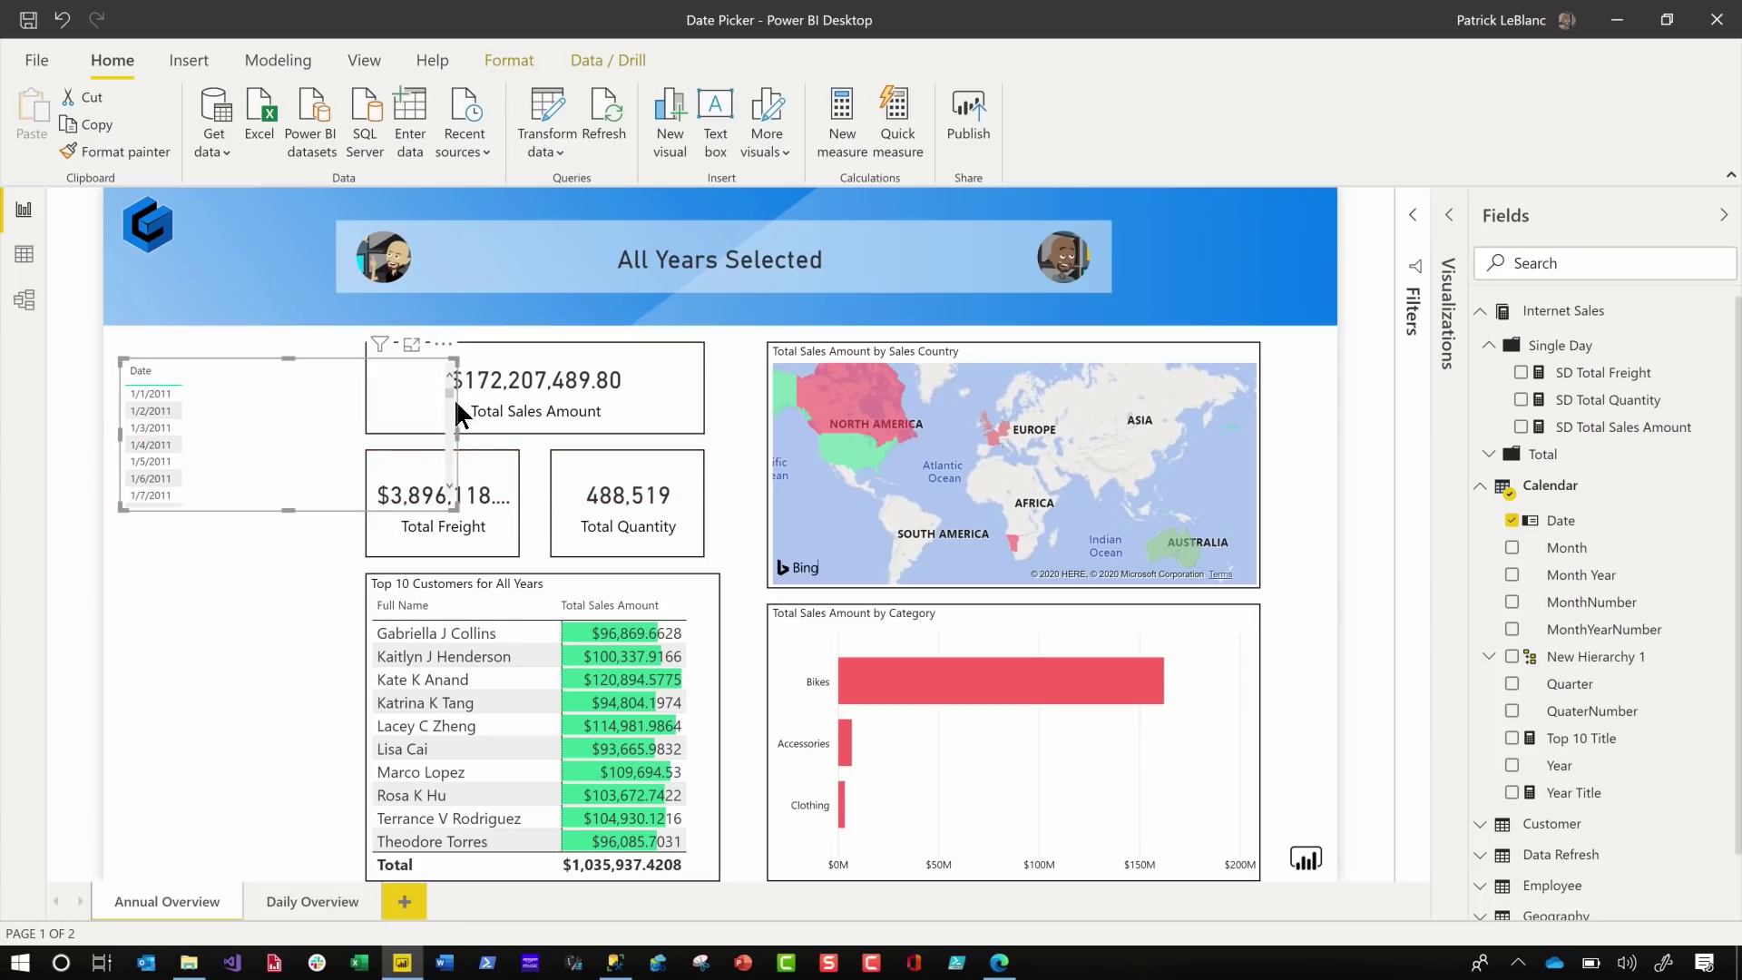
left_click_drag(372, 444, 311, 442)
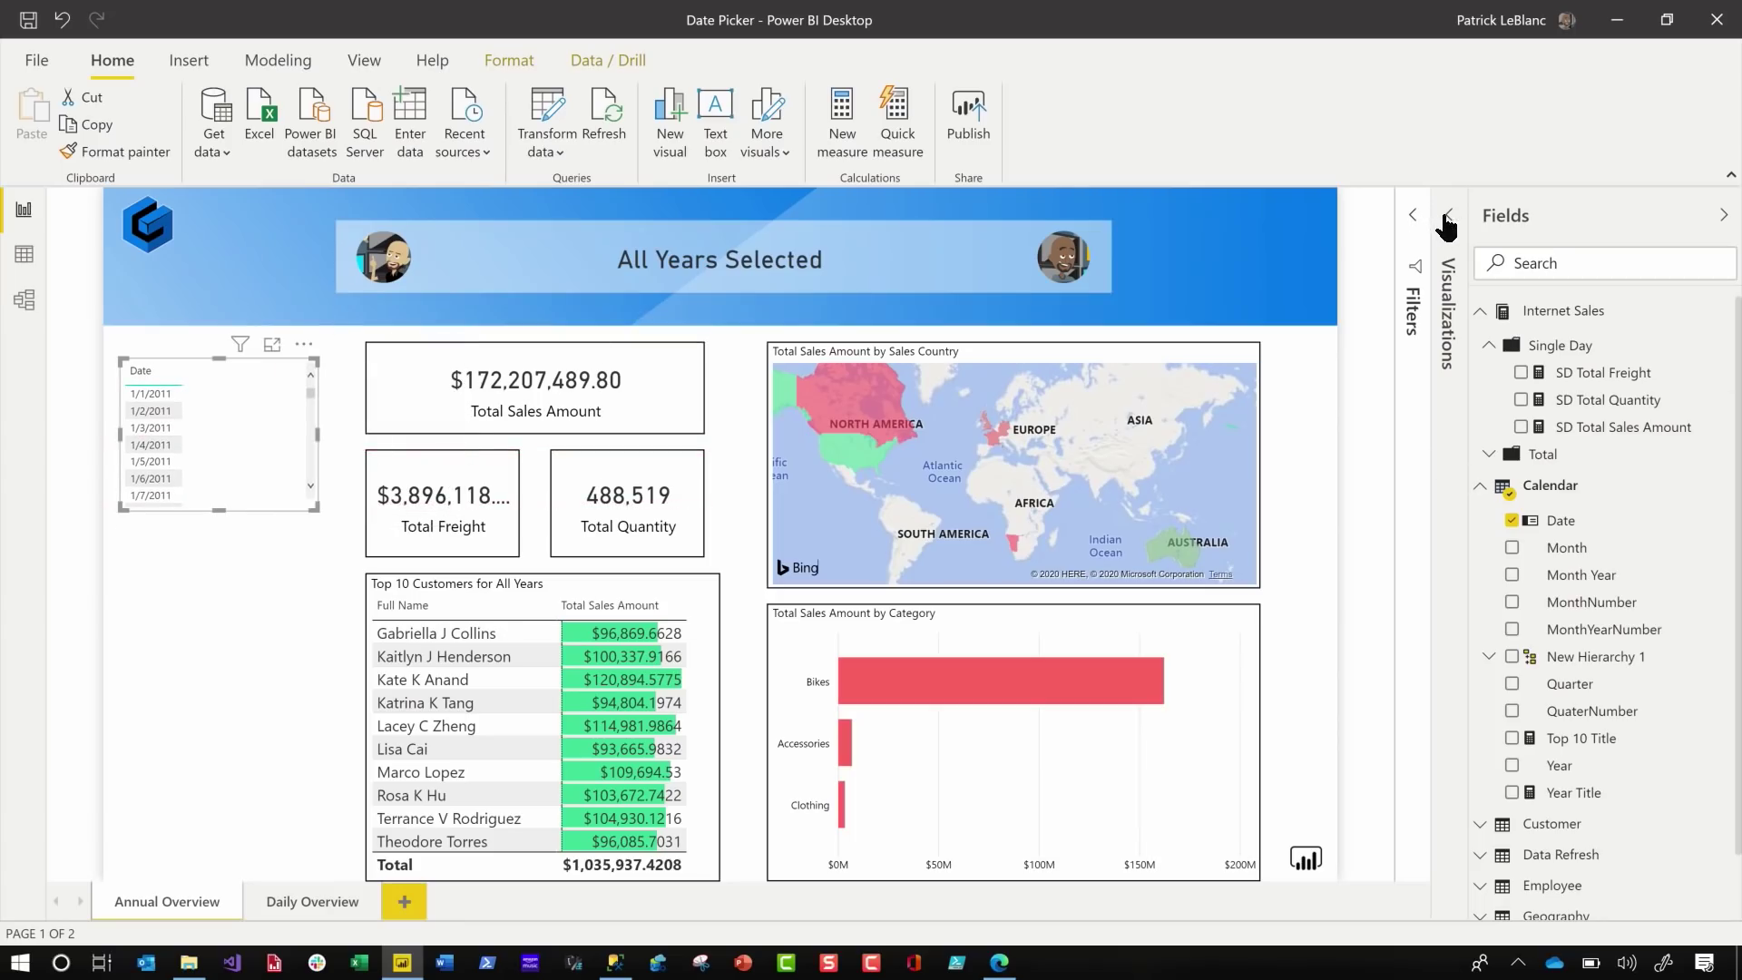
- Turn the Date visual into a slicer filtering dates After 1/1/2011
left_click(1440, 230)
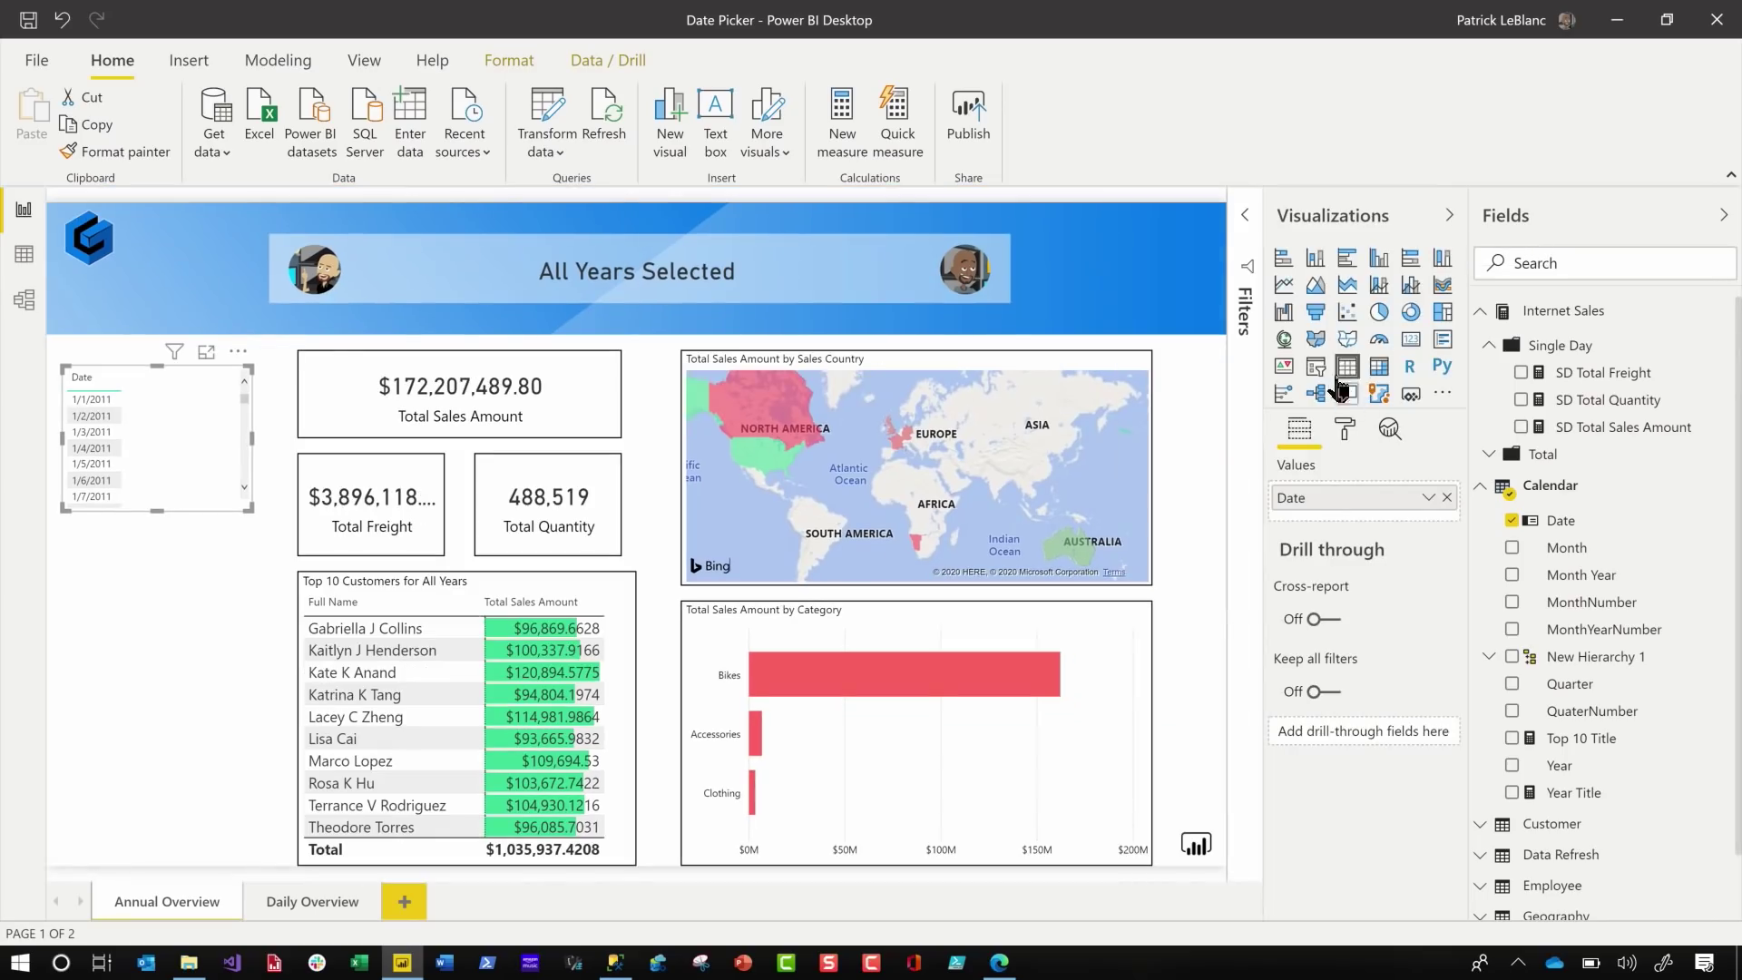
left_click(1314, 367)
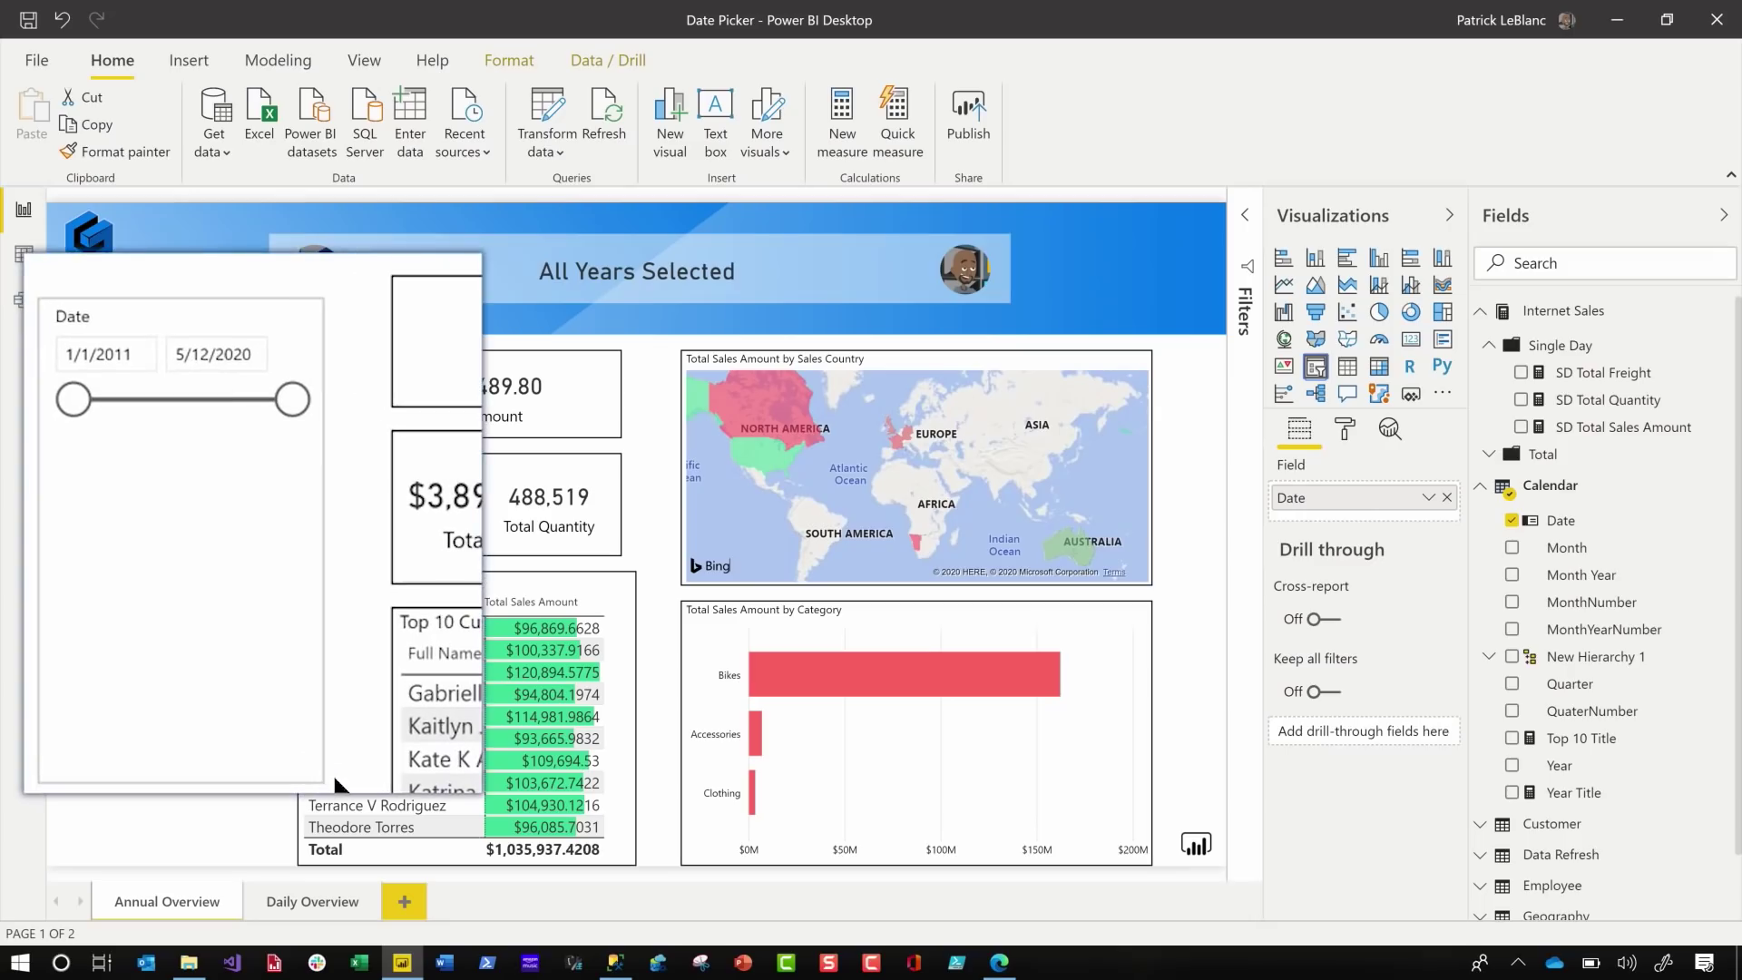
left_click(323, 318)
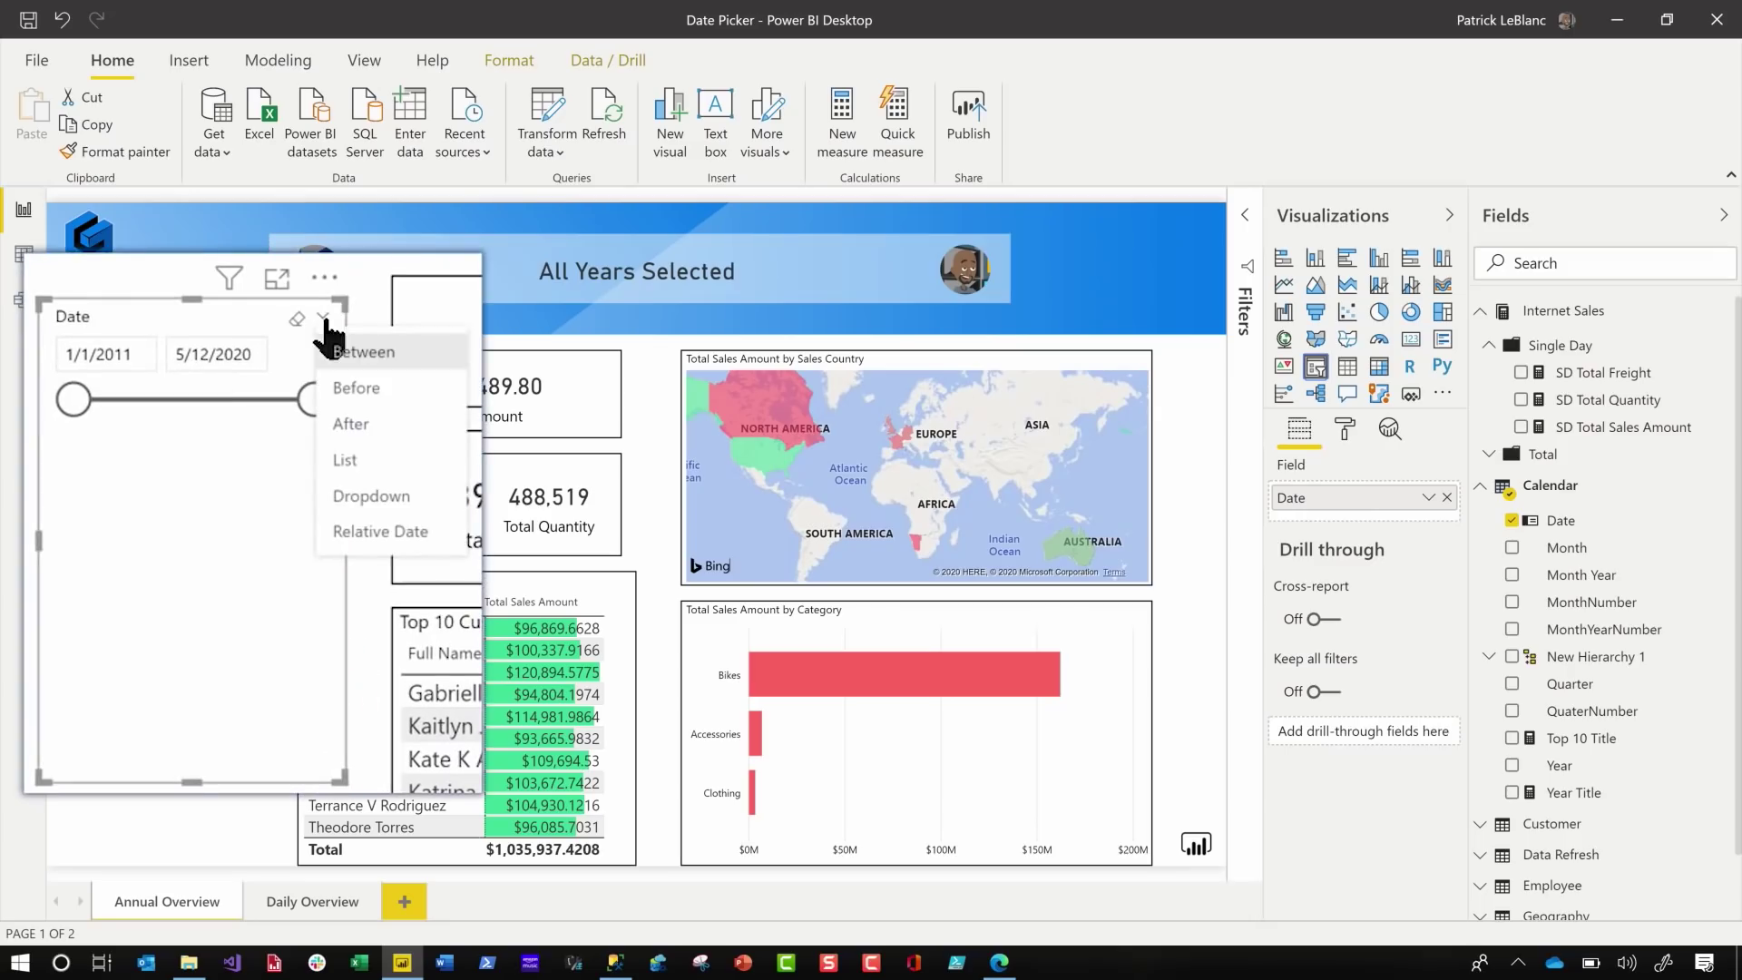
left_click(383, 422)
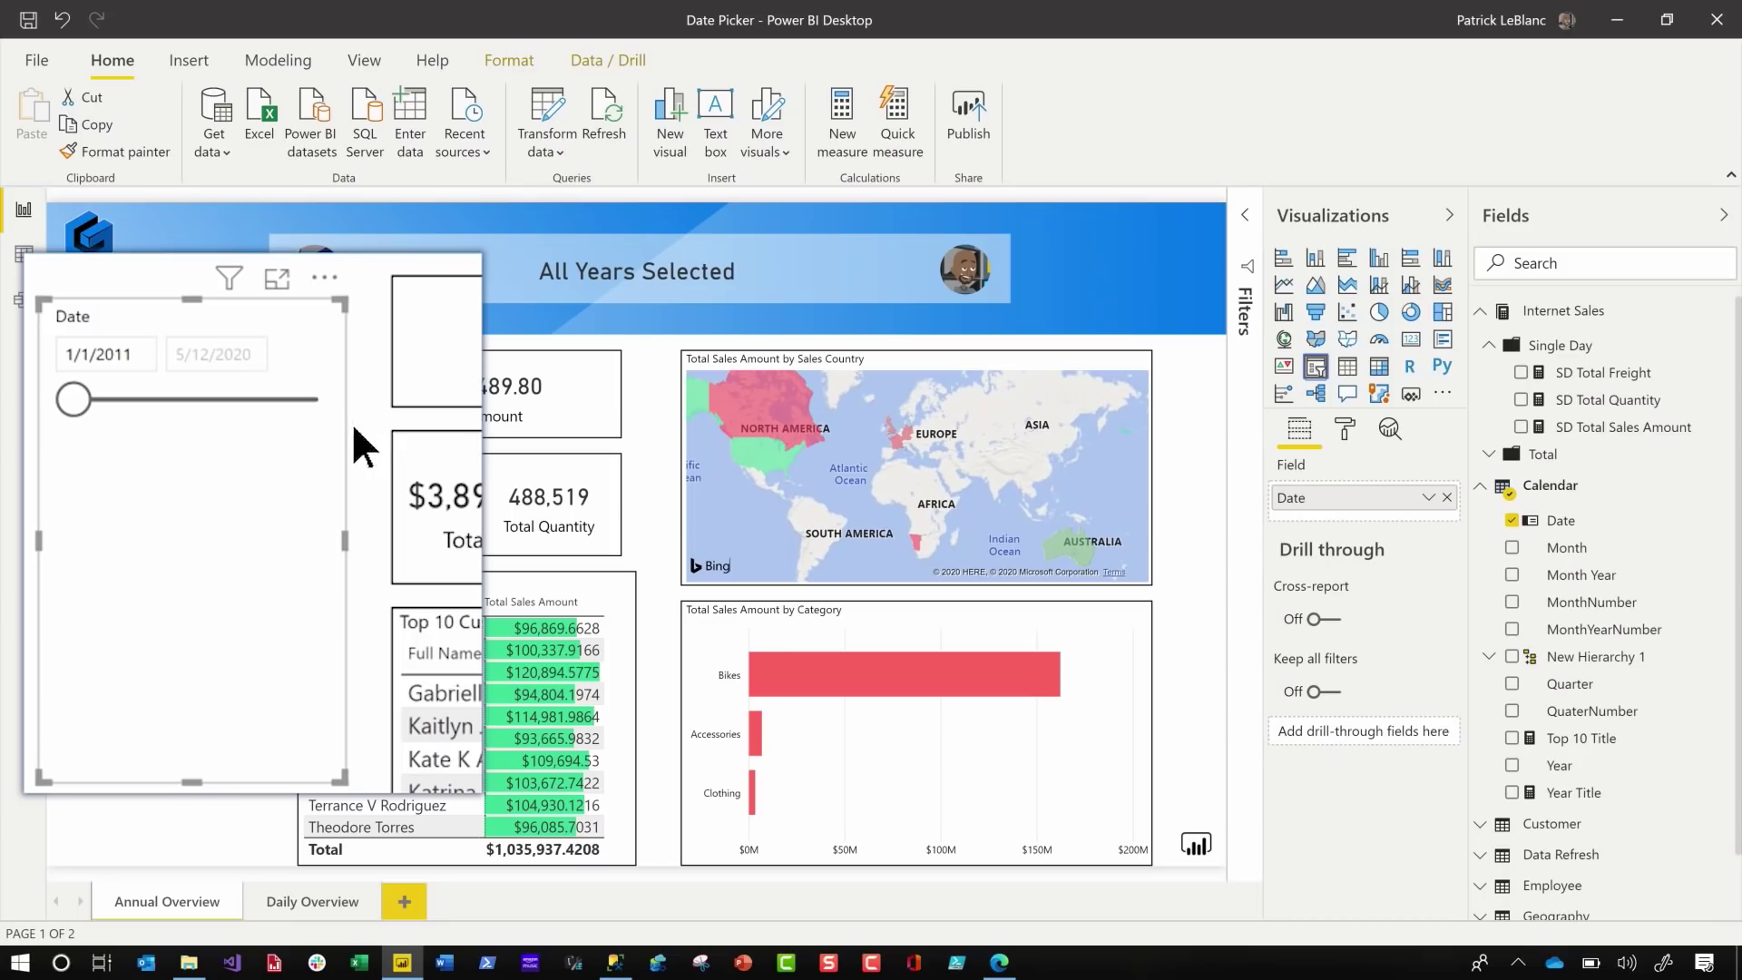
left_click(139, 358)
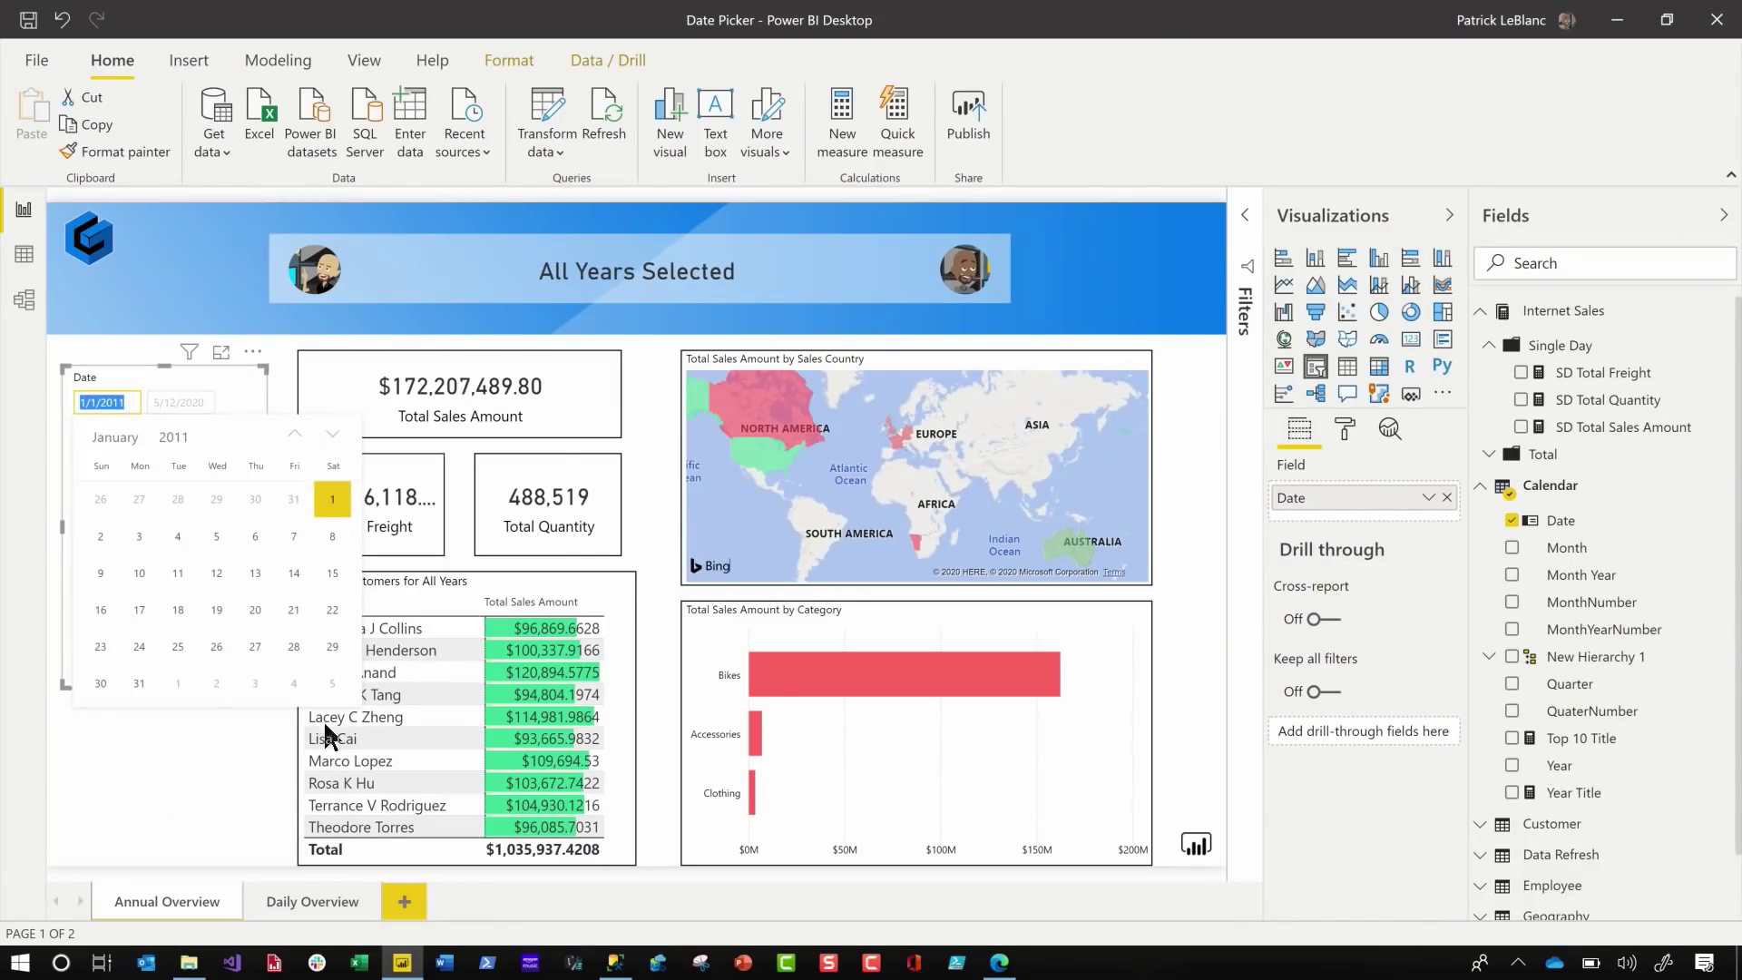
- Start a new Internet Sales measure named Single Day Total Amount with a _selecteddate variable
right_click(1560, 313)
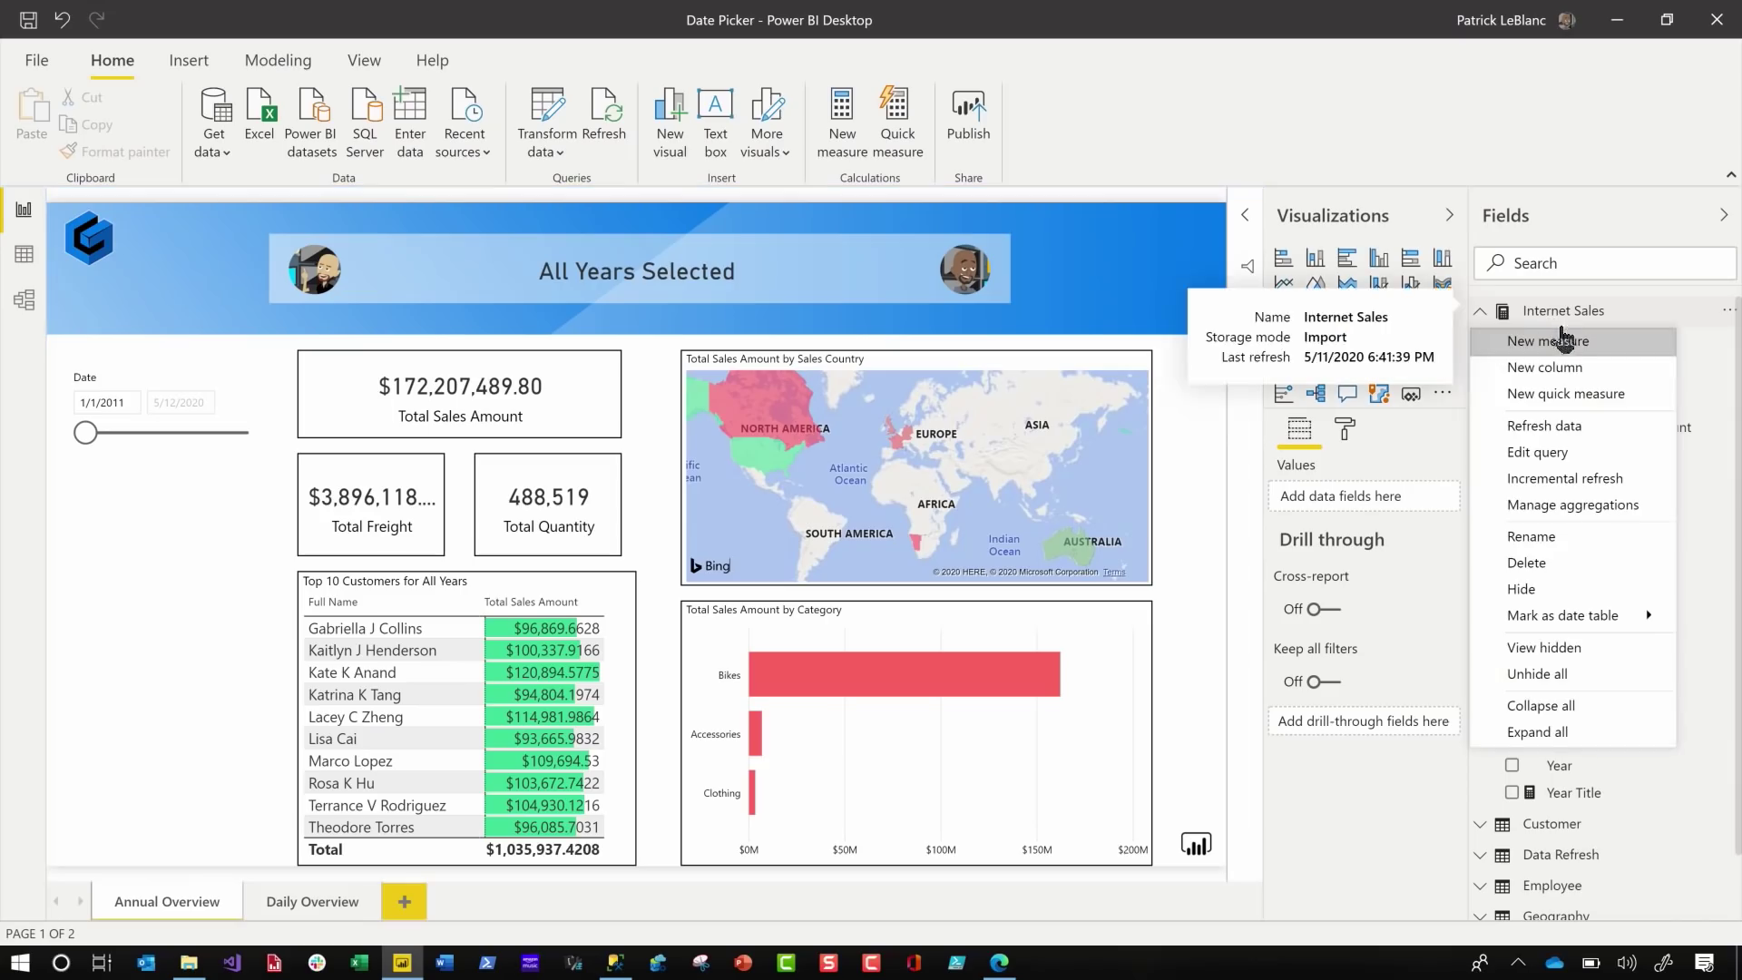
key("Escape")
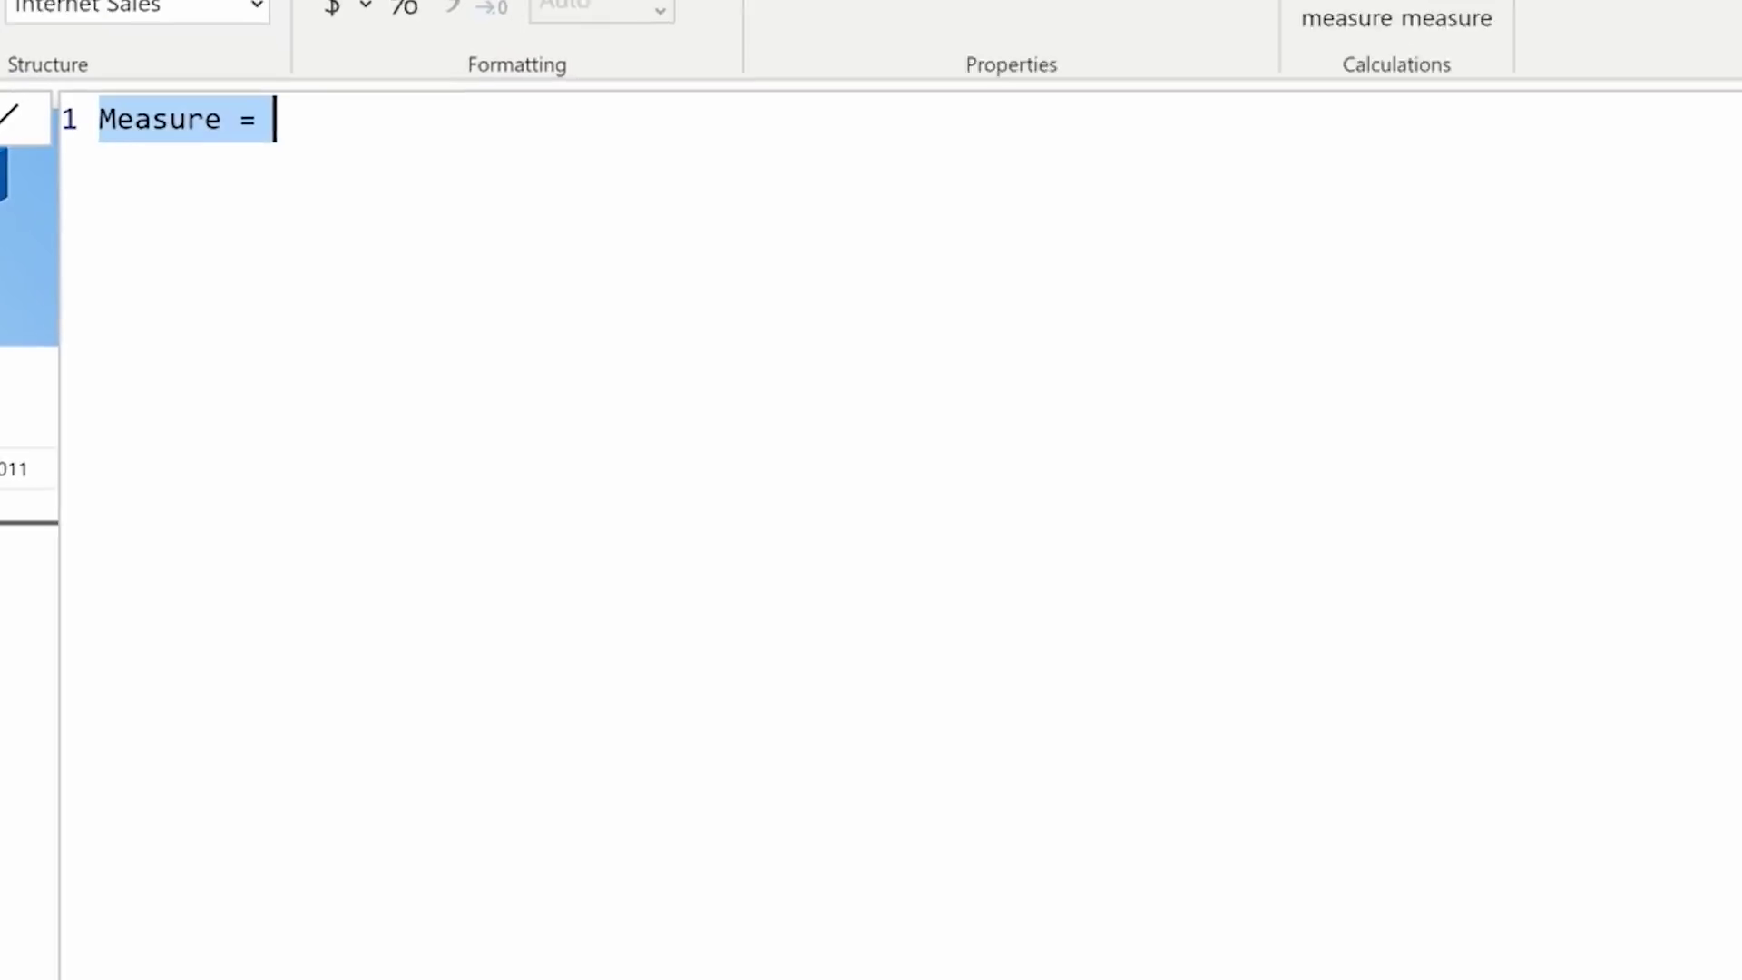
type("Single Da")
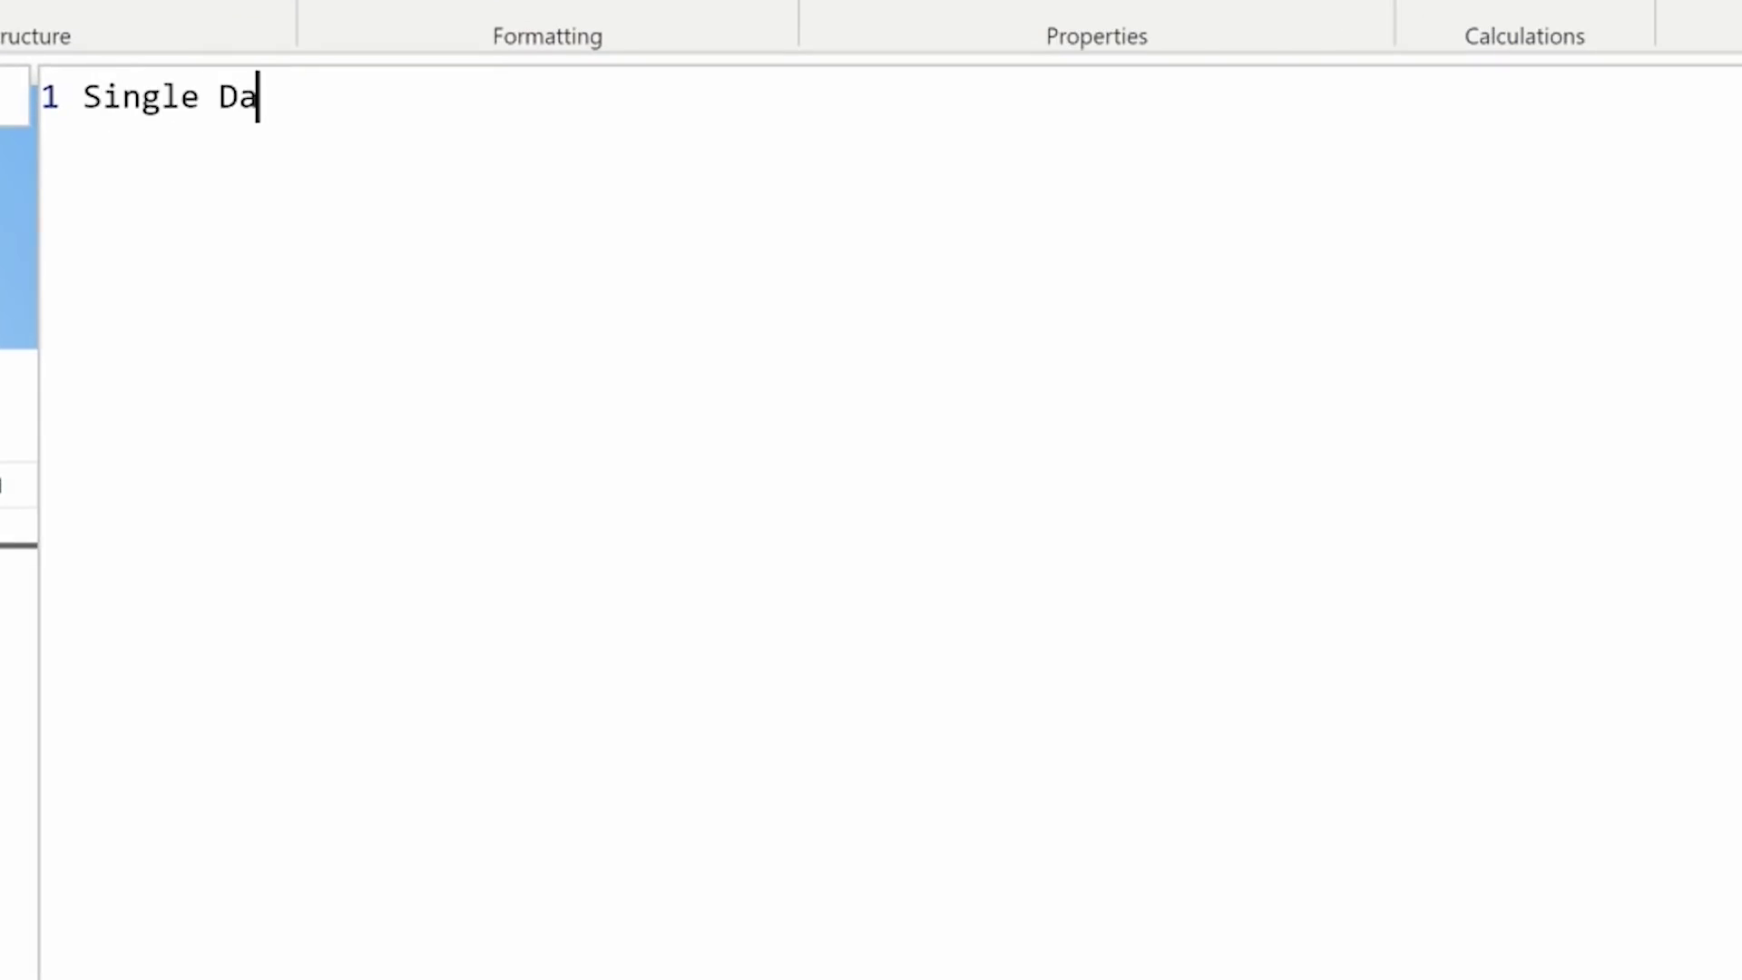
type("y tota")
key("BackSpace")
key("BackSpace")
key("BackSpace")
type("otal Amoun")
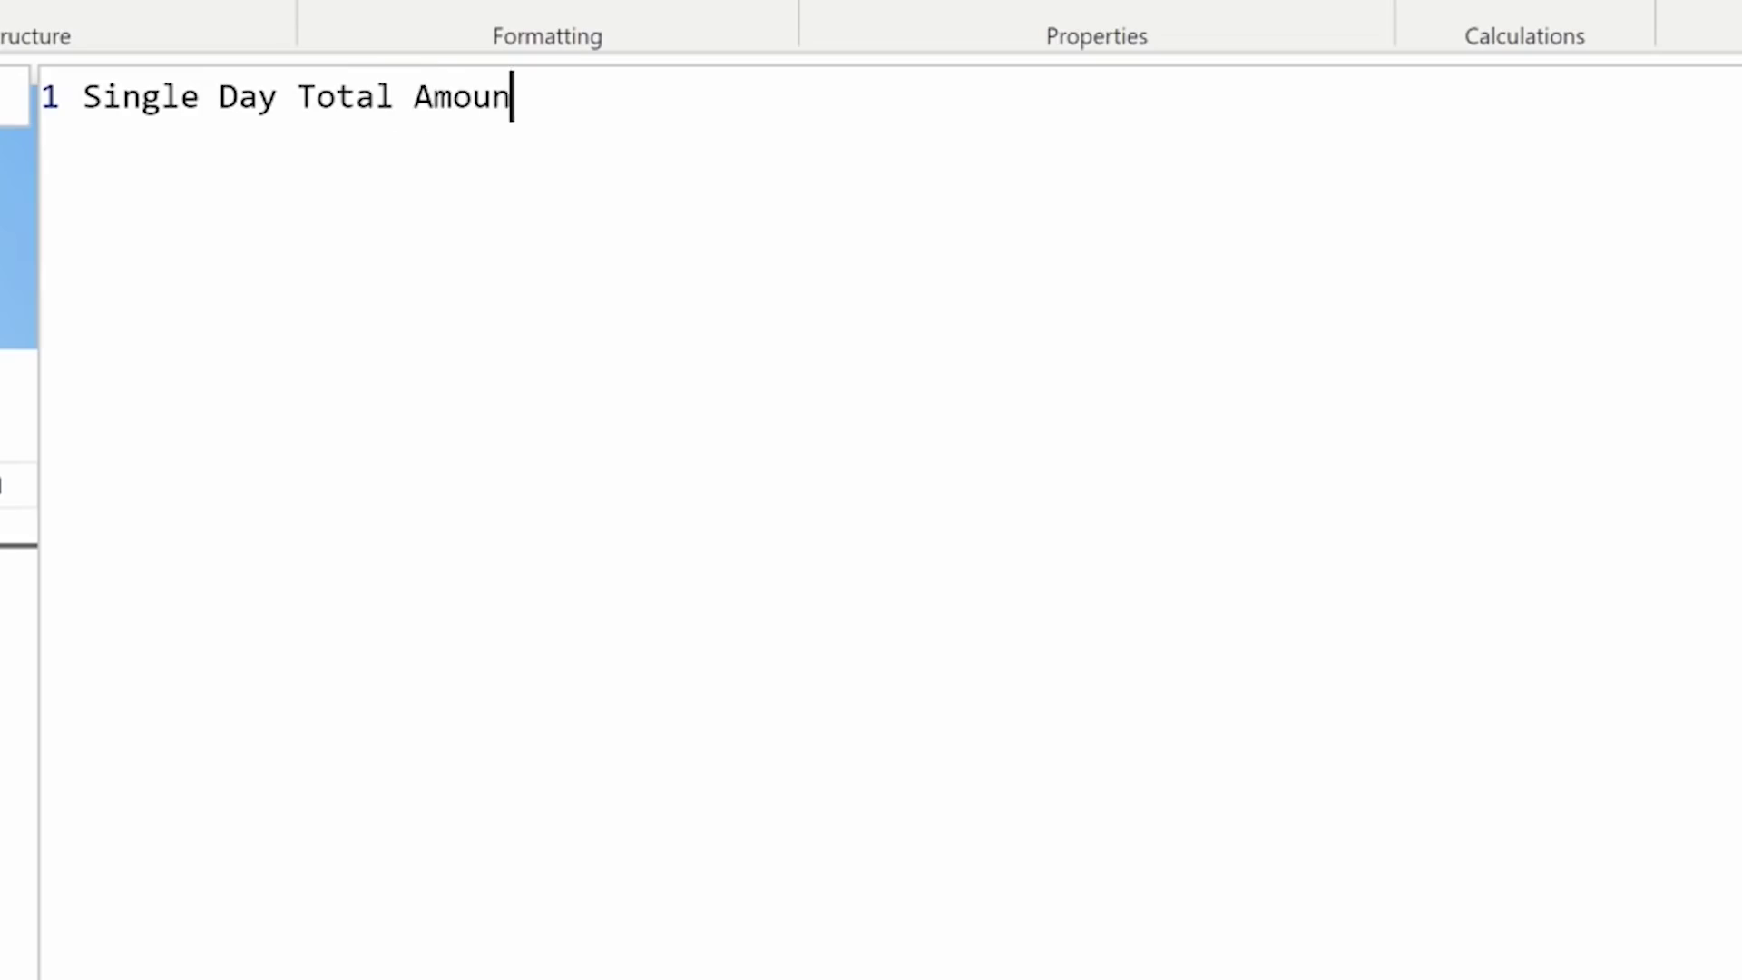
type("t =")
key("shift+Return")
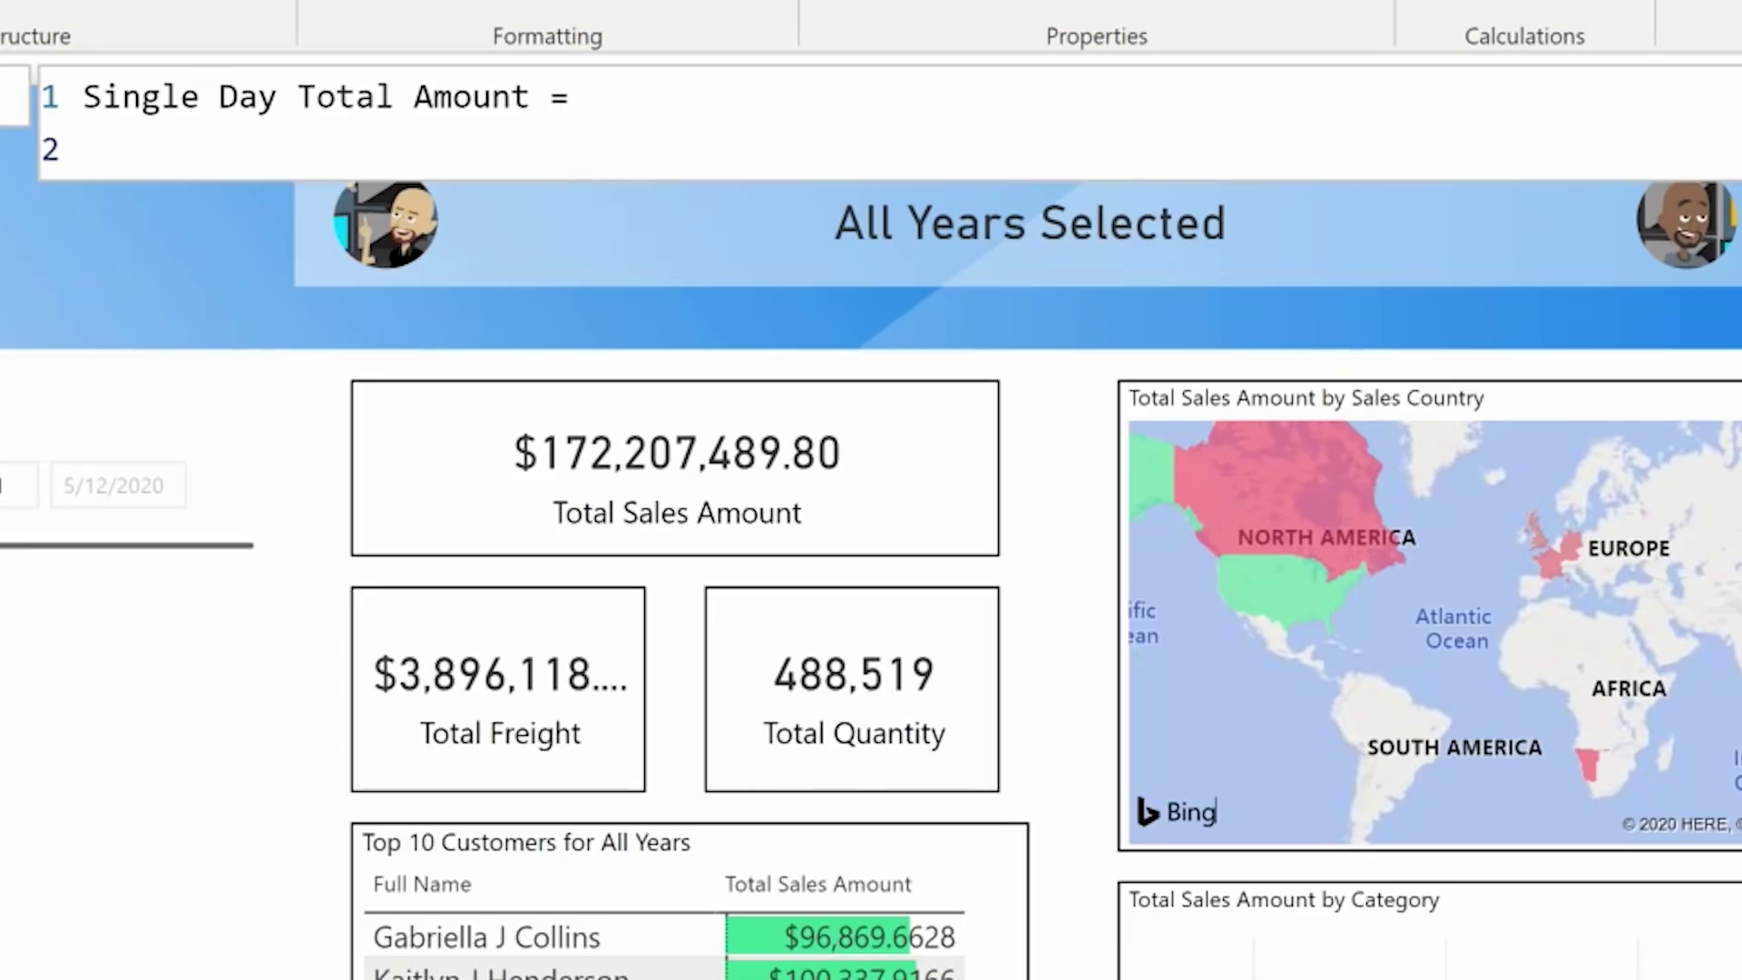
type("var = _selecte")
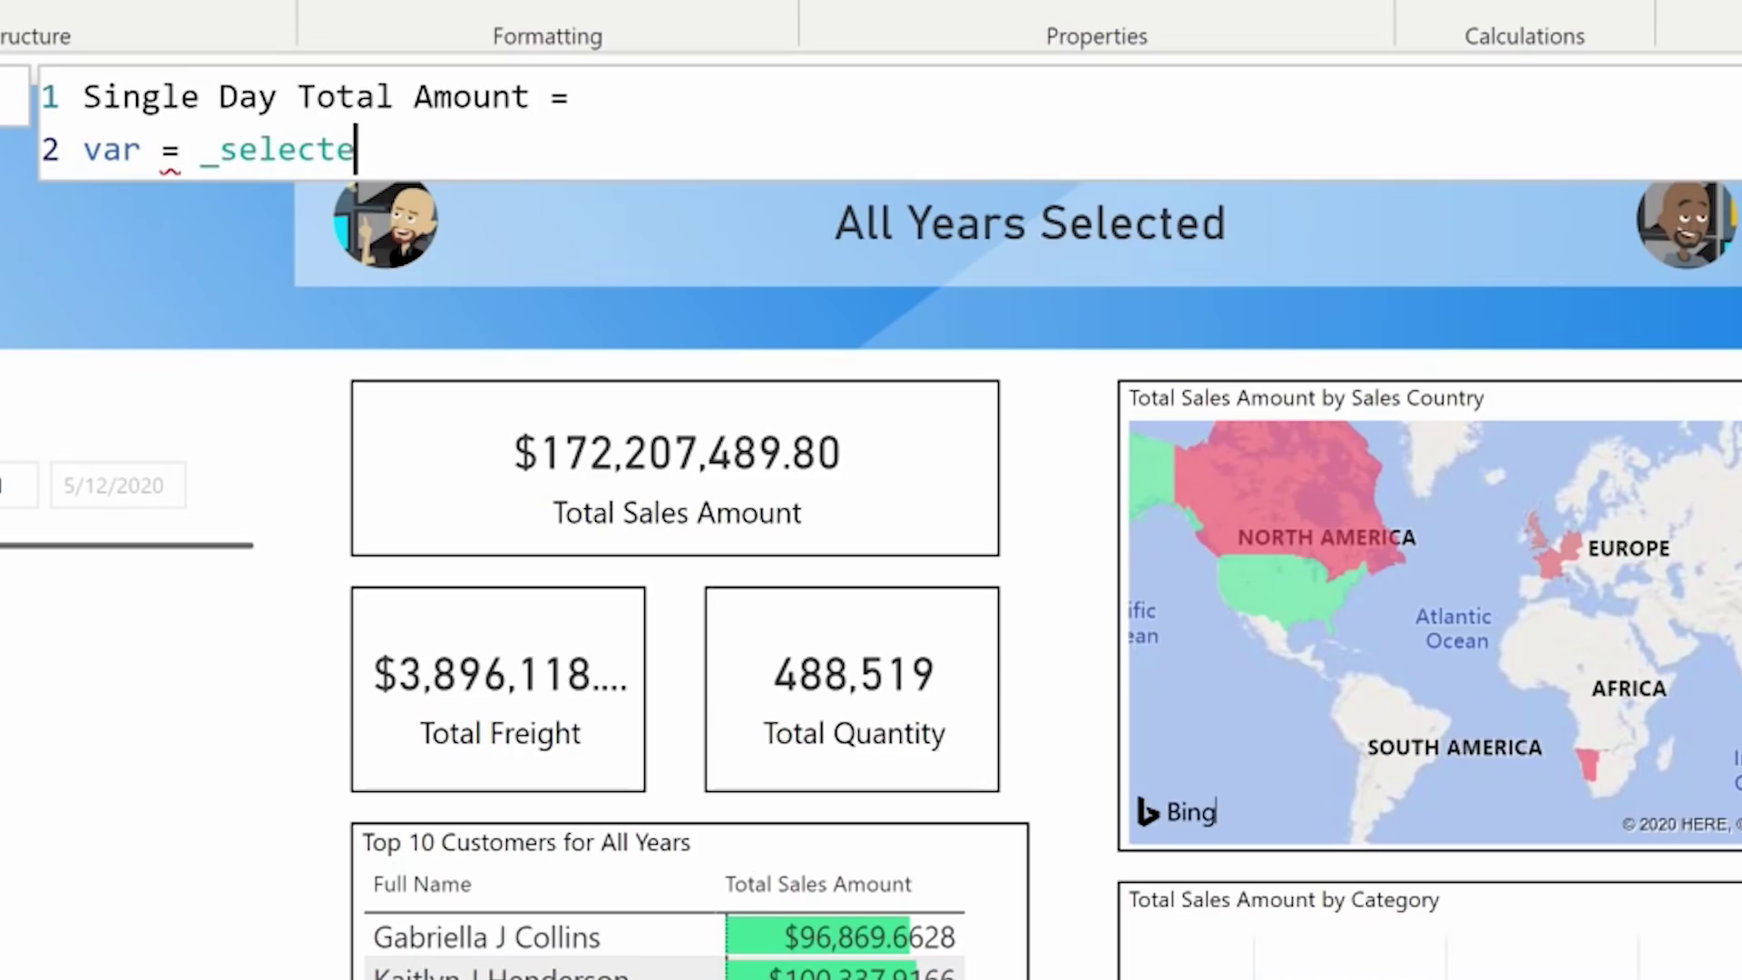
type("ddate = sele")
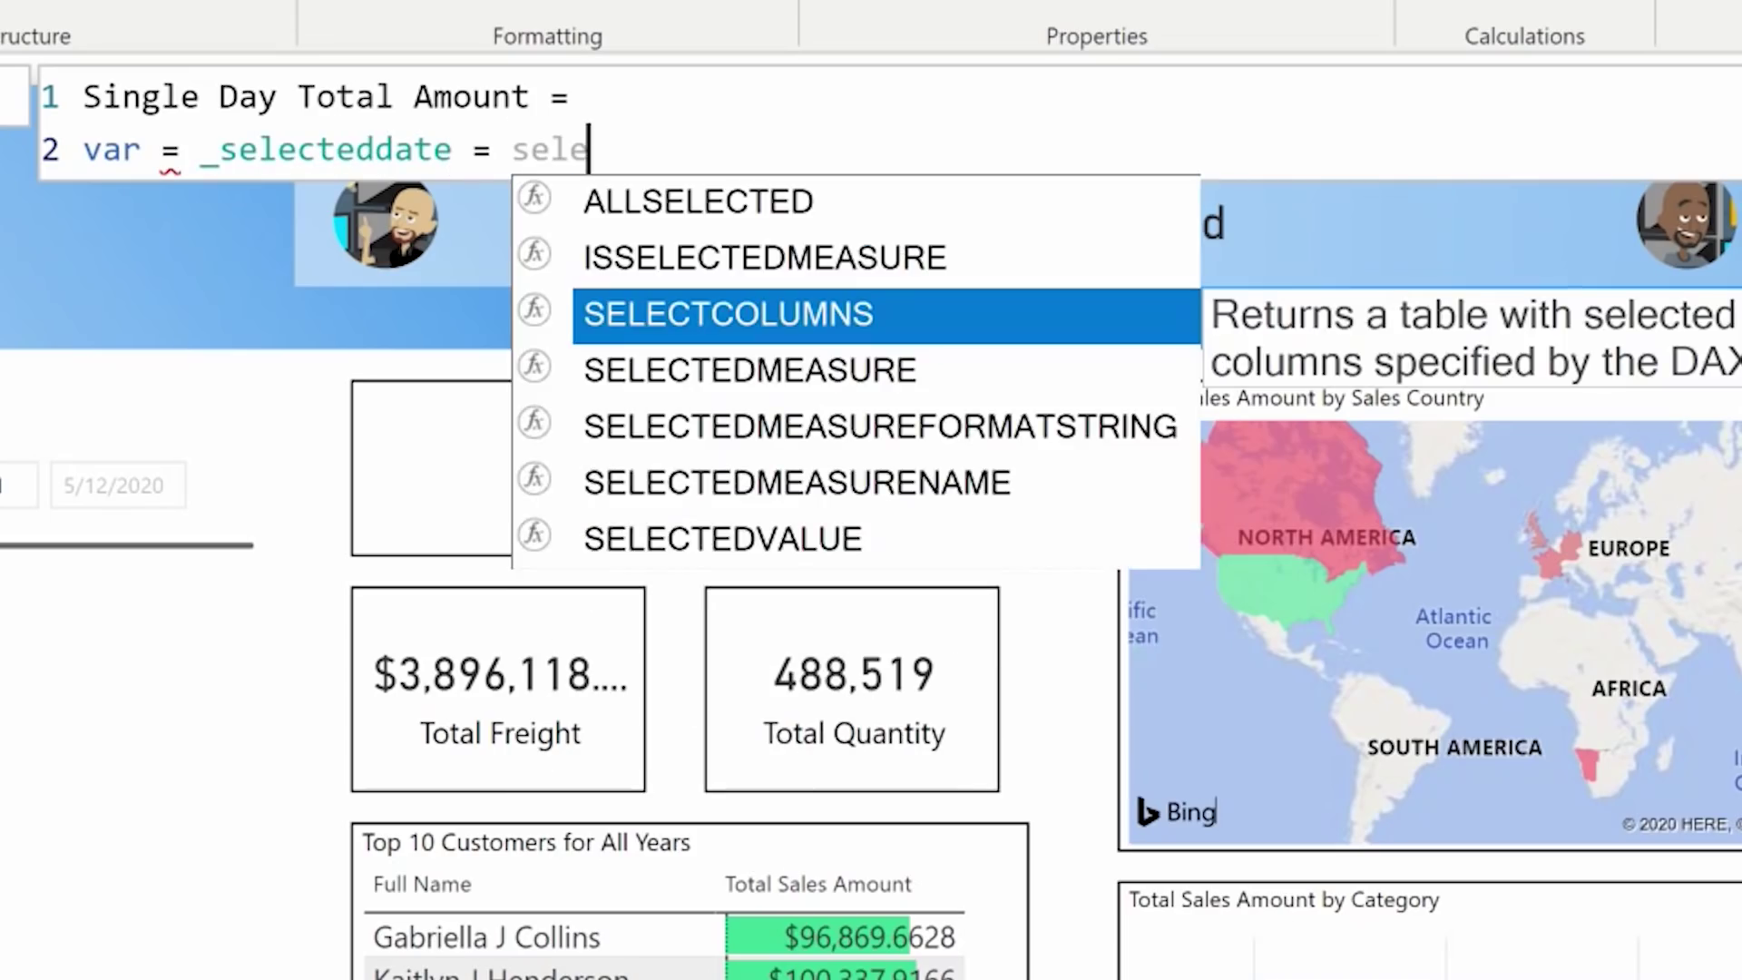
- Define _selecteddate as SELECTEDVALUE('Calendar'[Date]) and add the return line
key("Down")
key("Down")
key("Down")
key("Down")
key("Tab")
type("(")
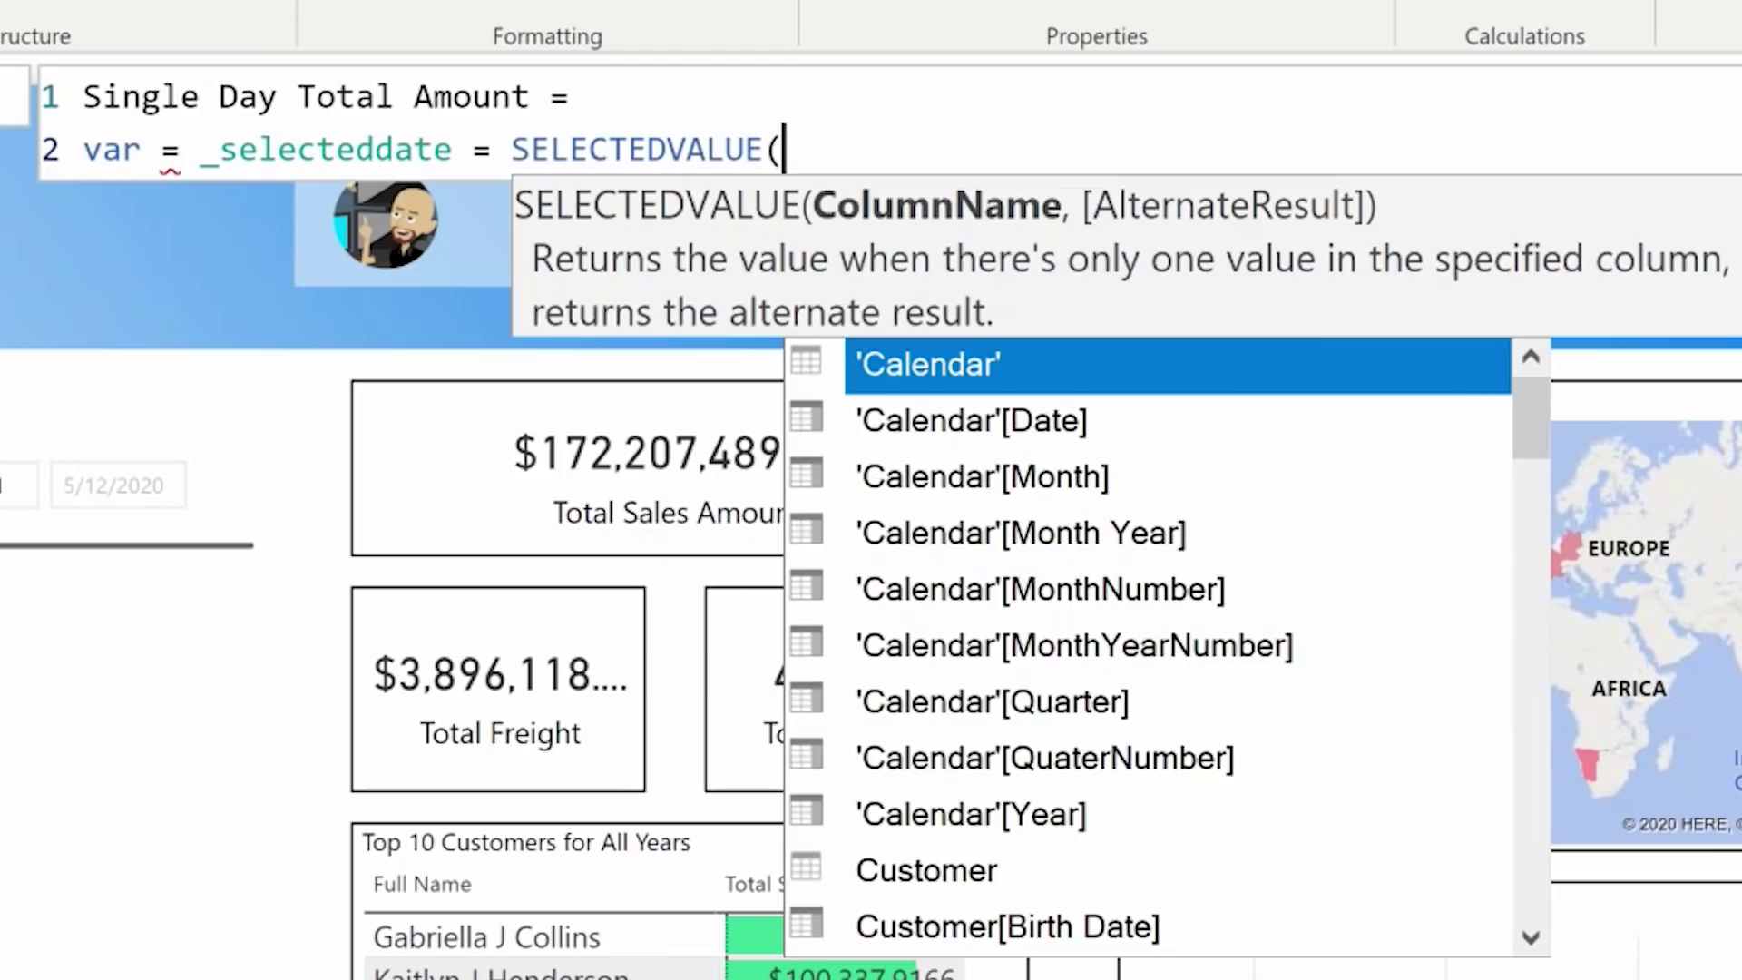
type("cal")
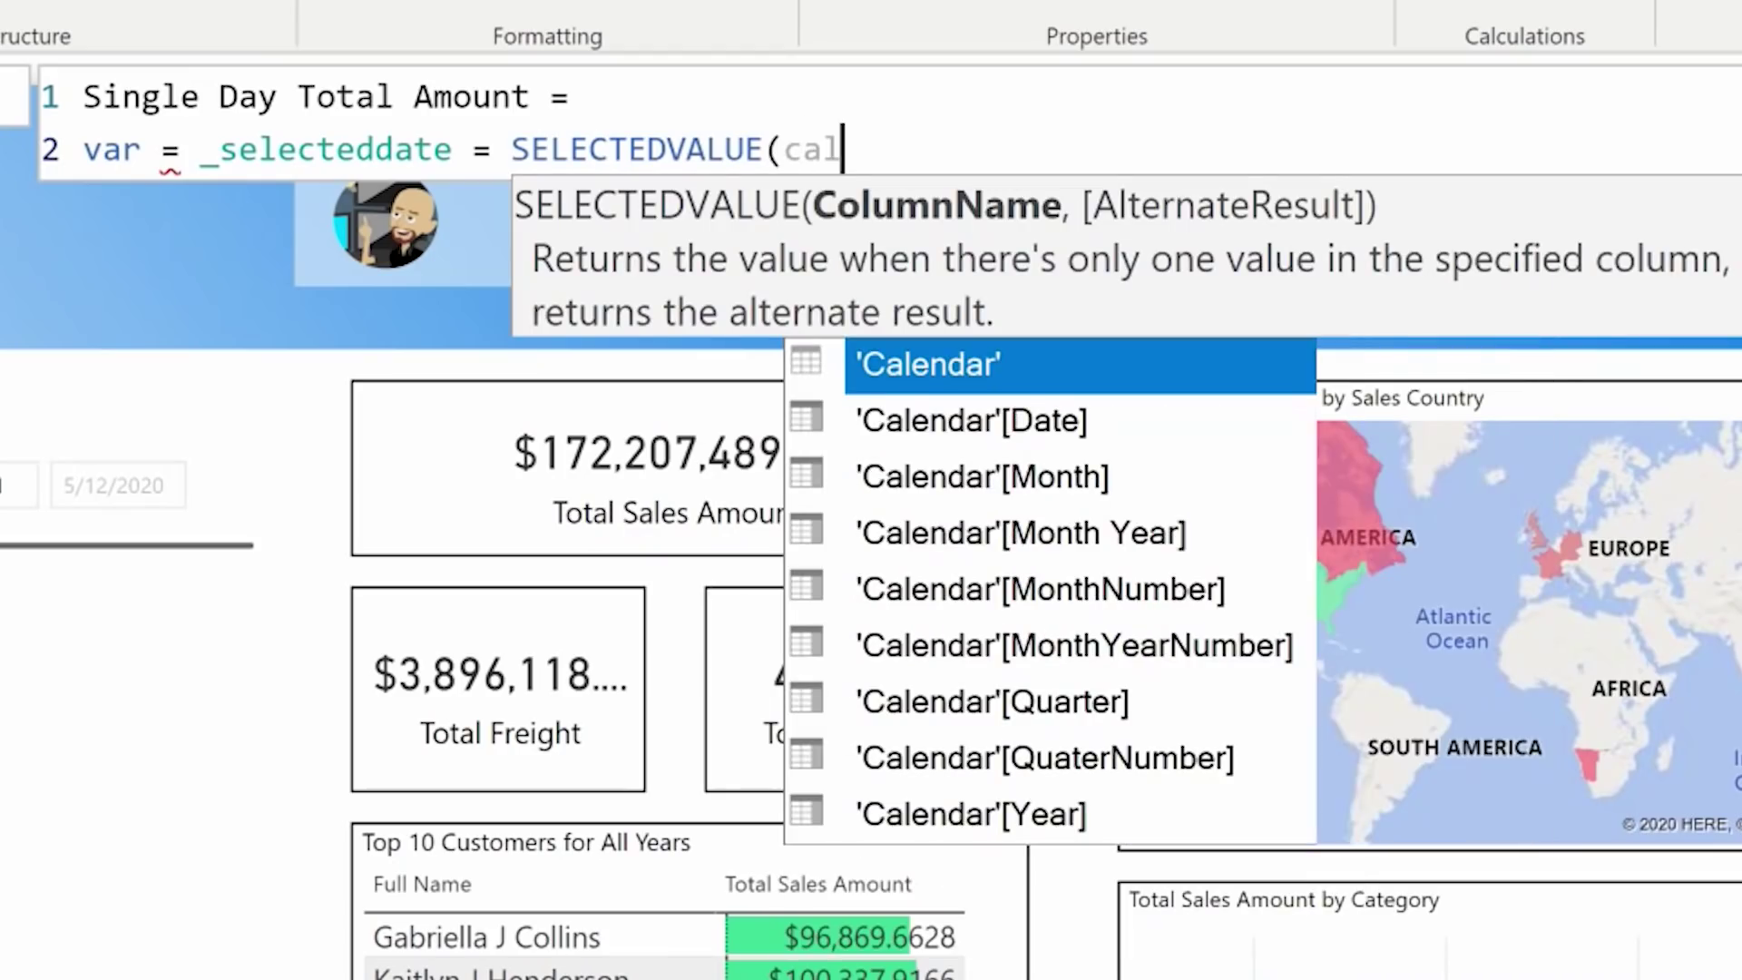
key("Down")
key("Tab")
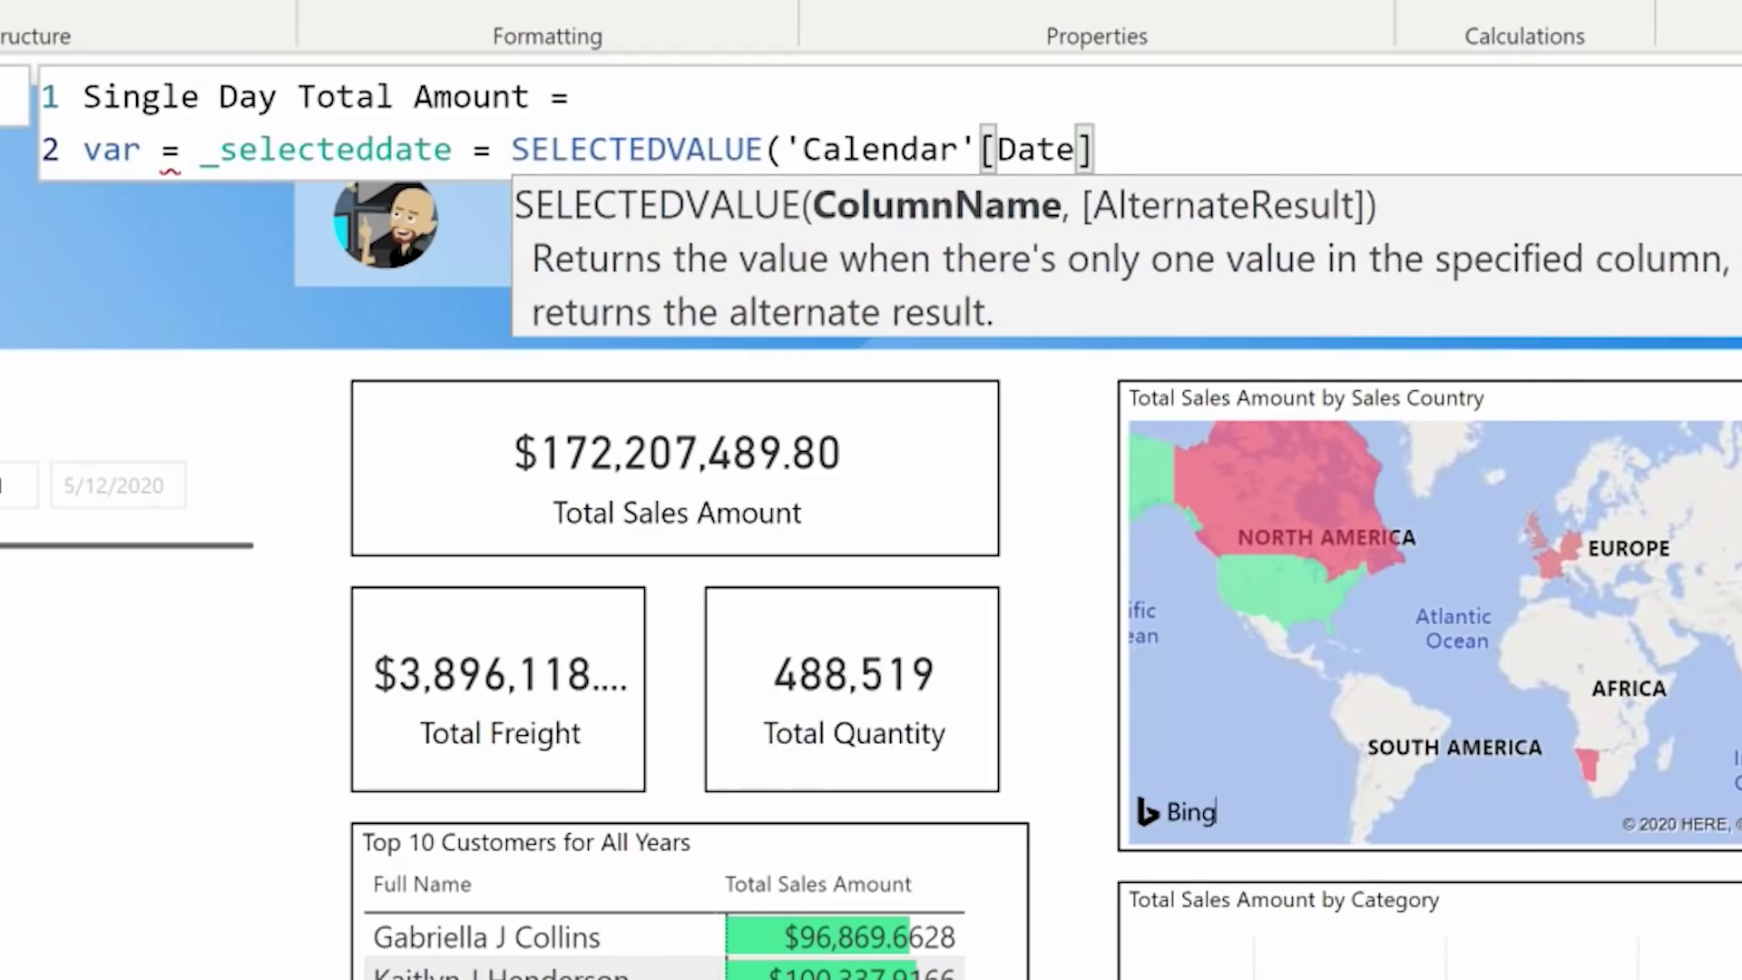
type(")")
key("shift+Return")
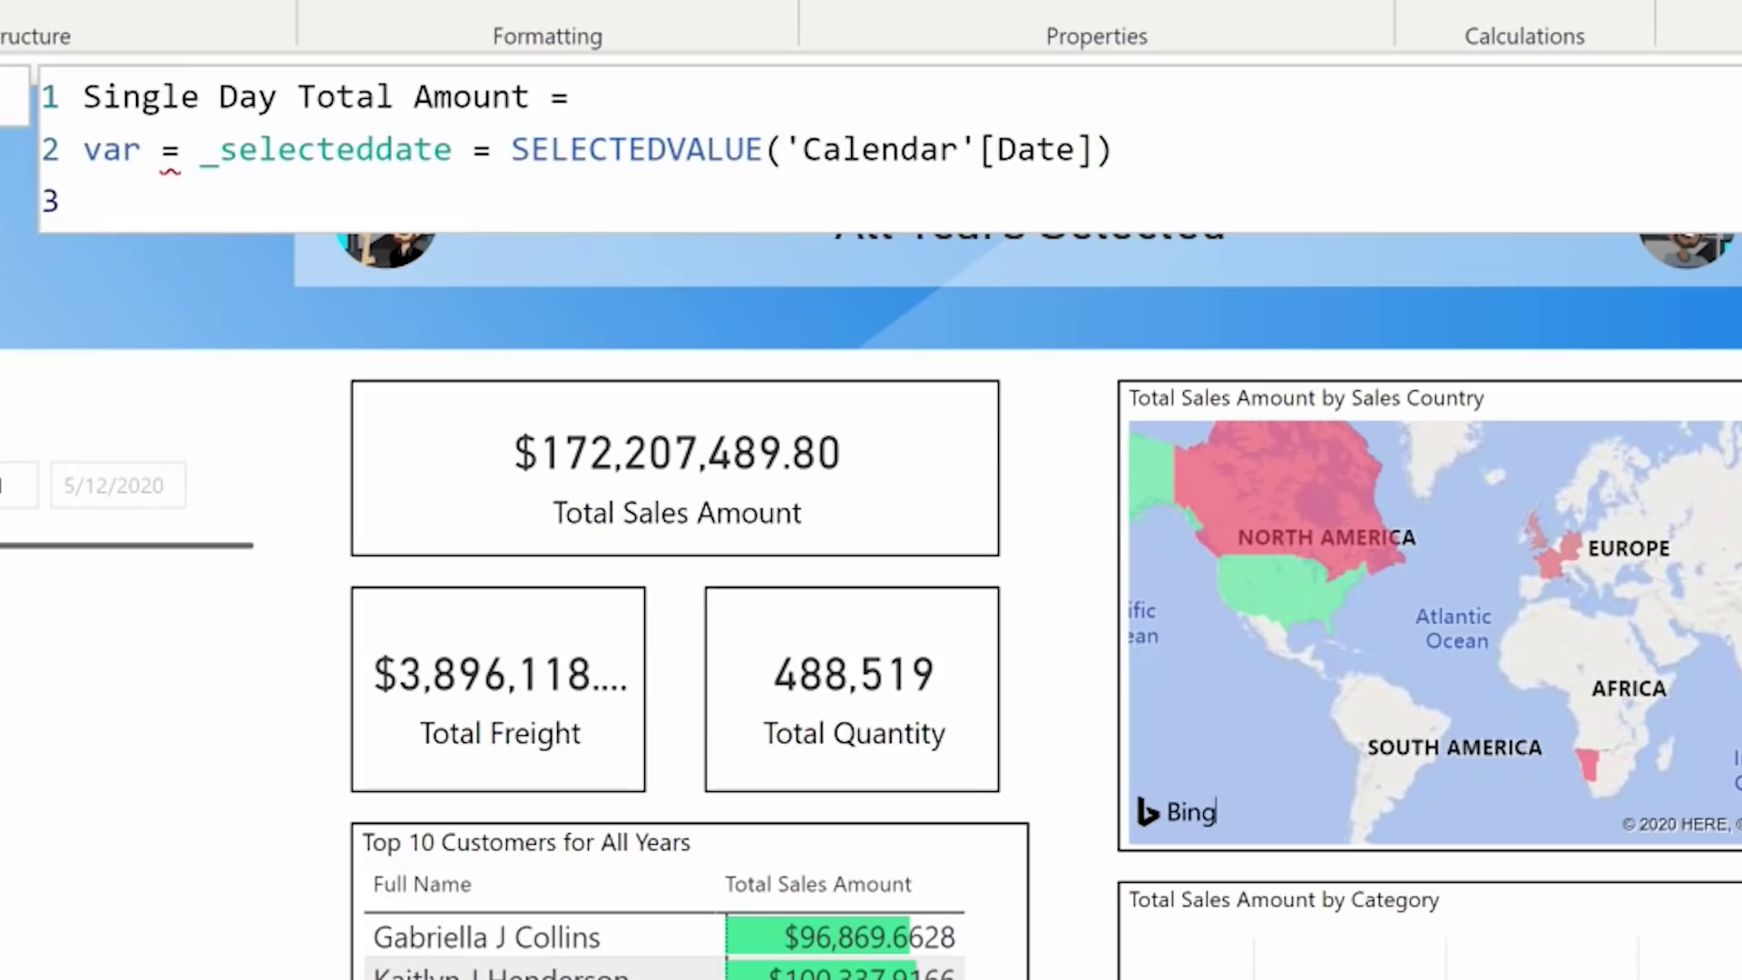
type("return")
key("Up")
key("BackSpace")
key("BackSpace")
key("BackSpace")
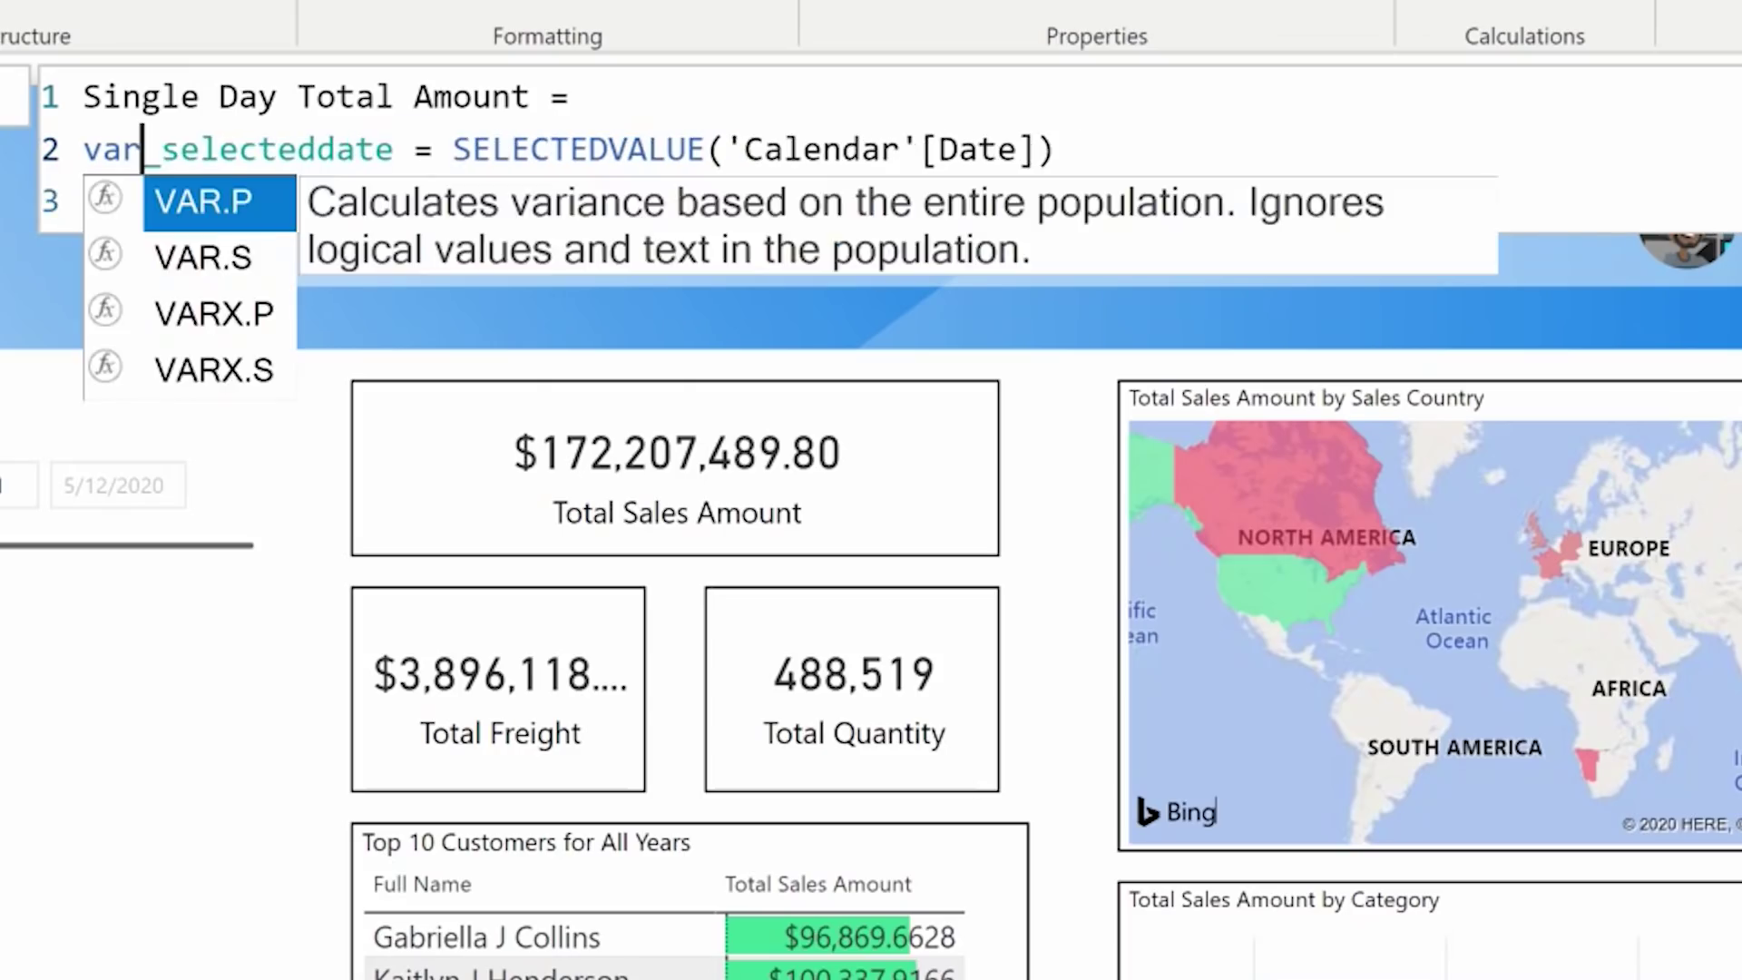
left_click(180, 199)
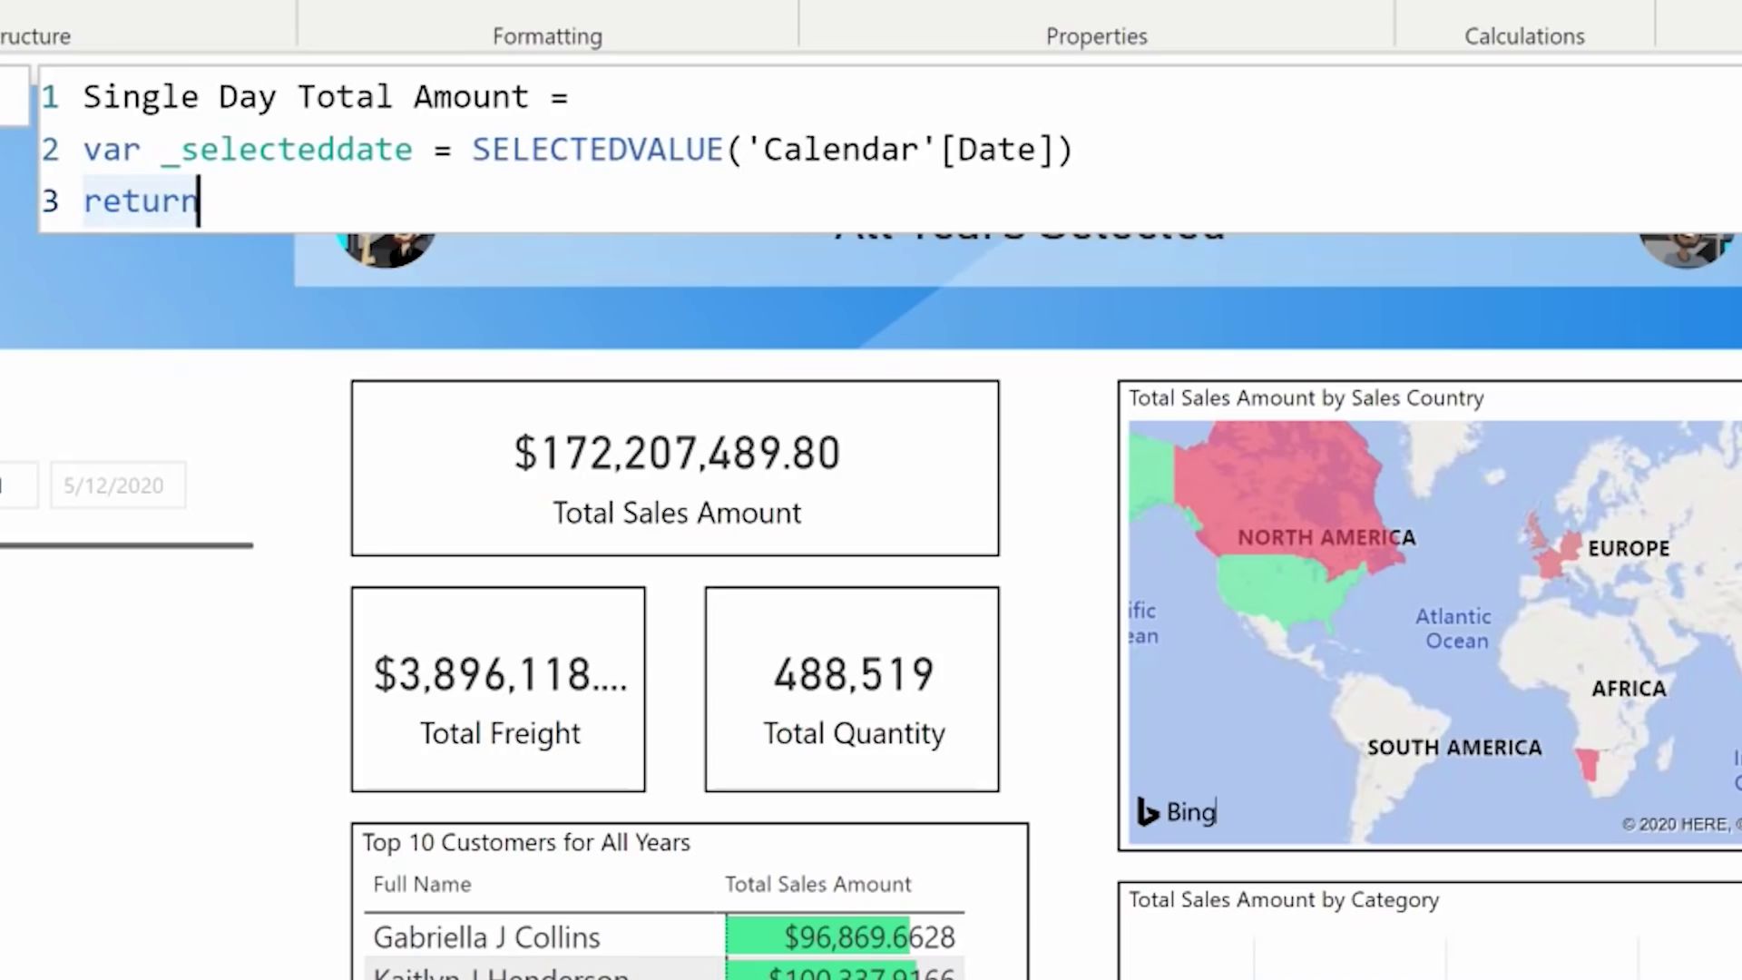
- Return CALCULATE([Total Sales Amount], TREATAS({_selecteddate}, 'Calendar'[Date])) and commit the measure
key("shift+Return")
type("cal")
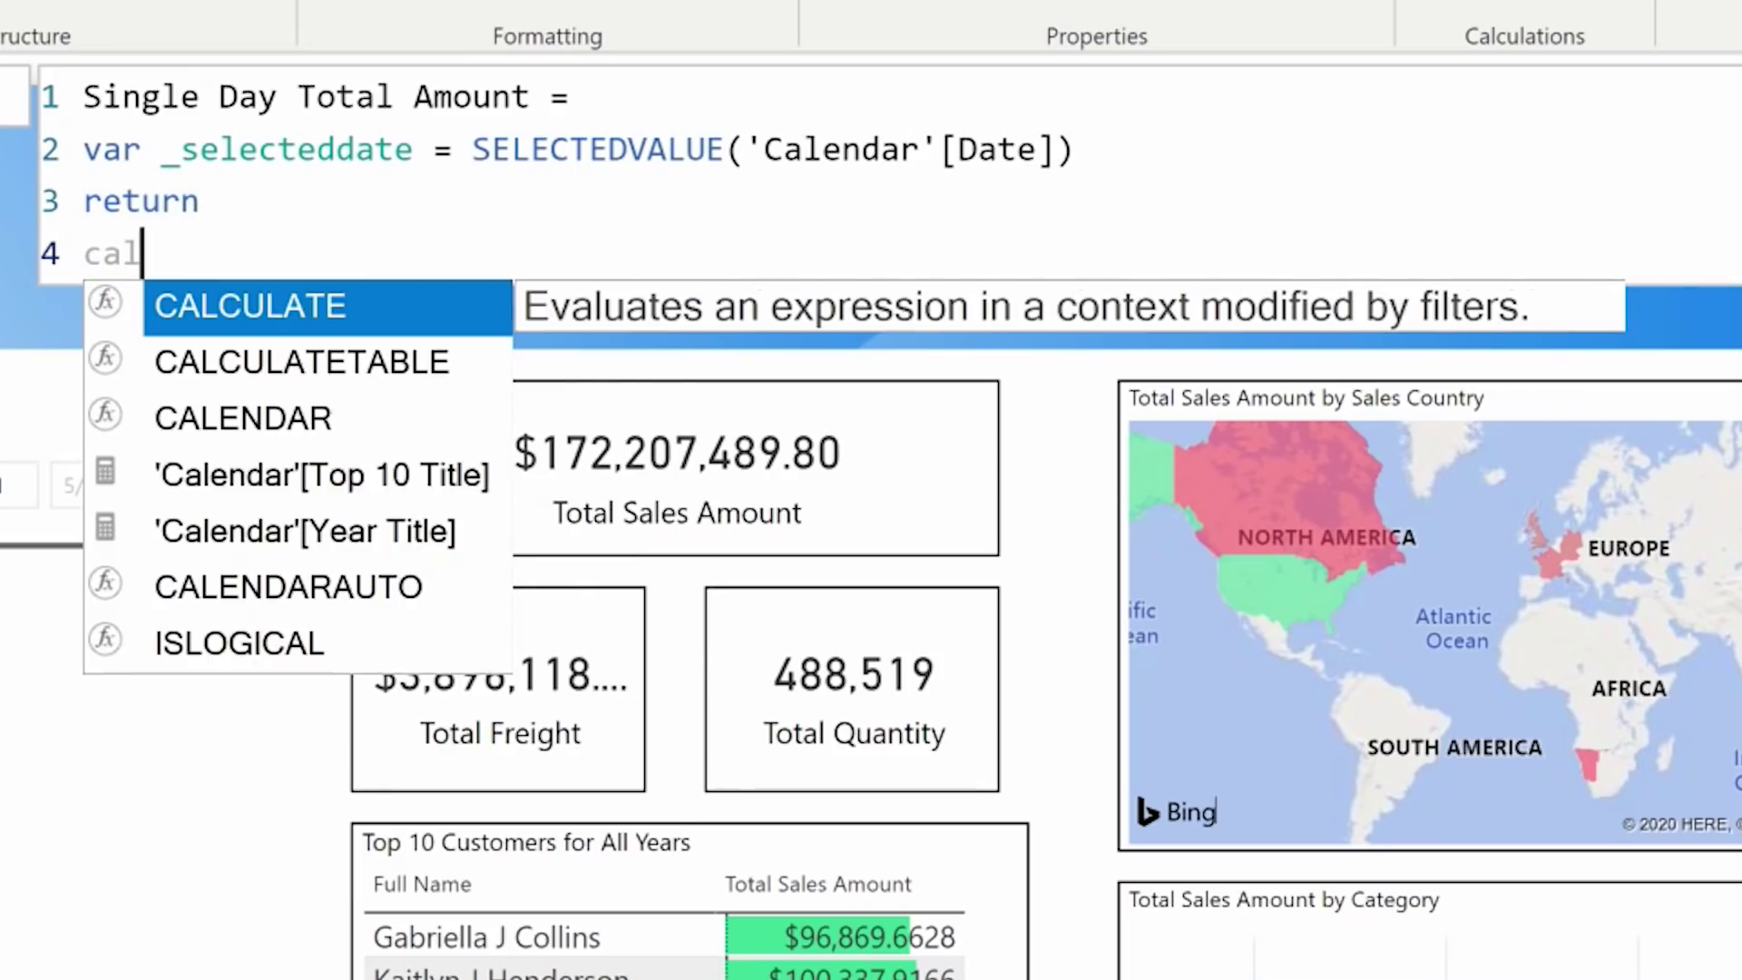
key("Tab")
type("[tp")
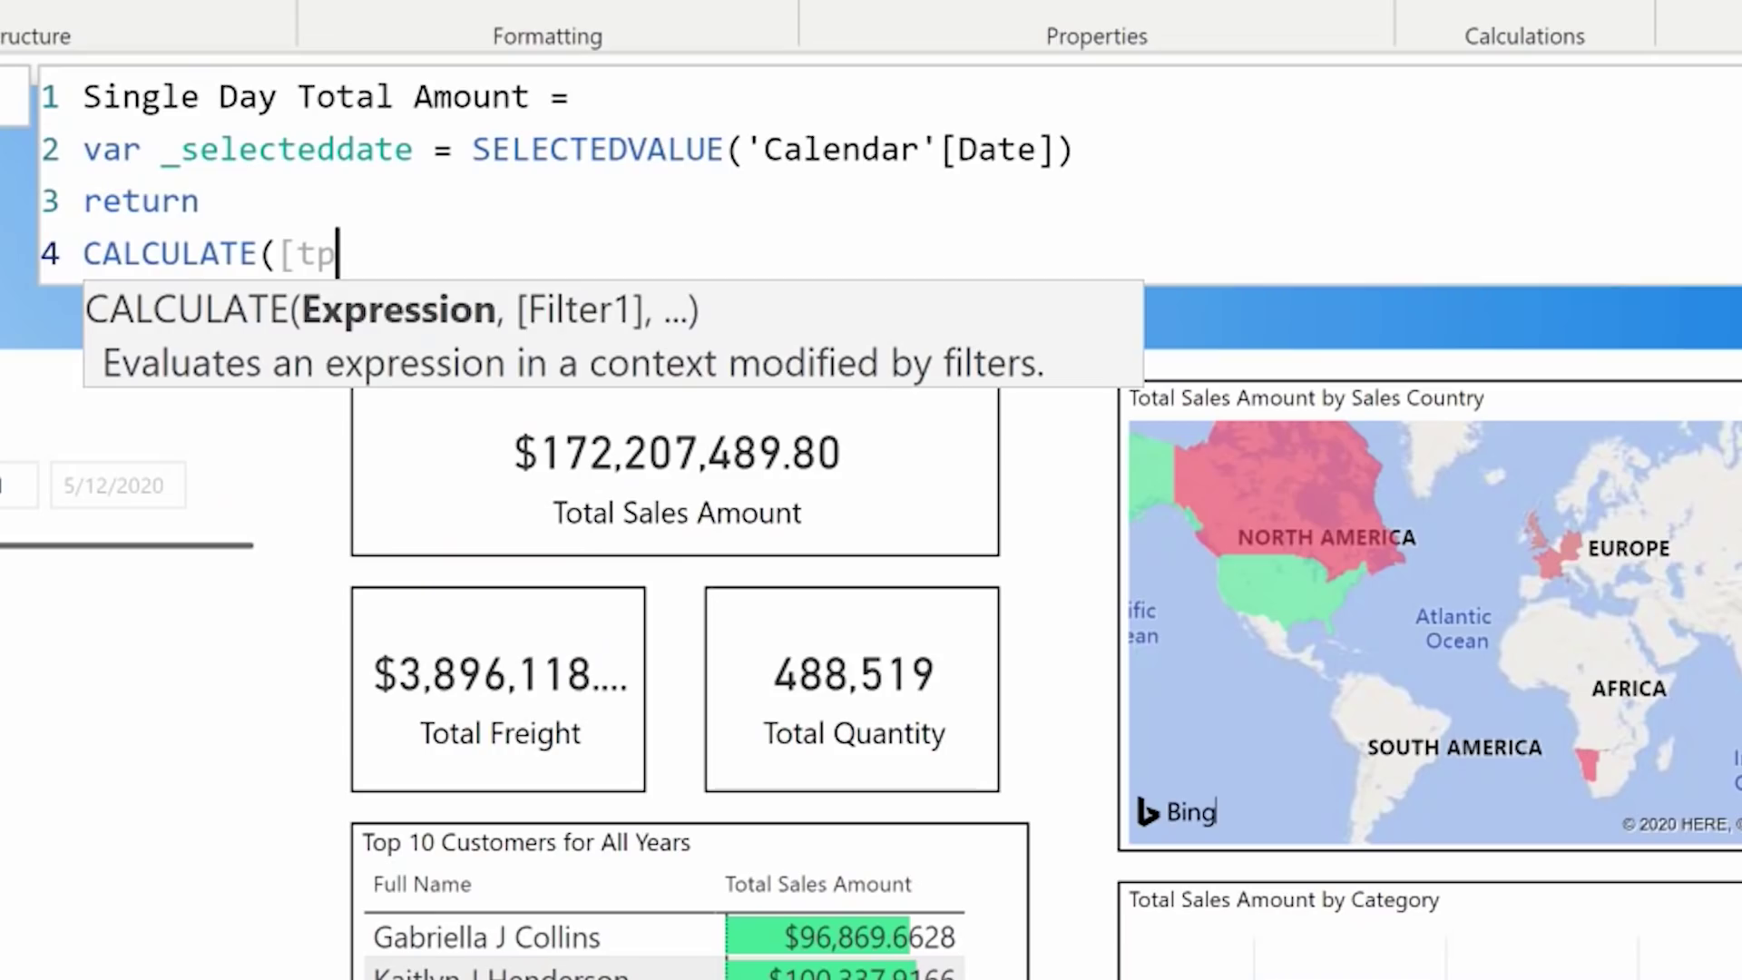
key("Tab")
type(", tre")
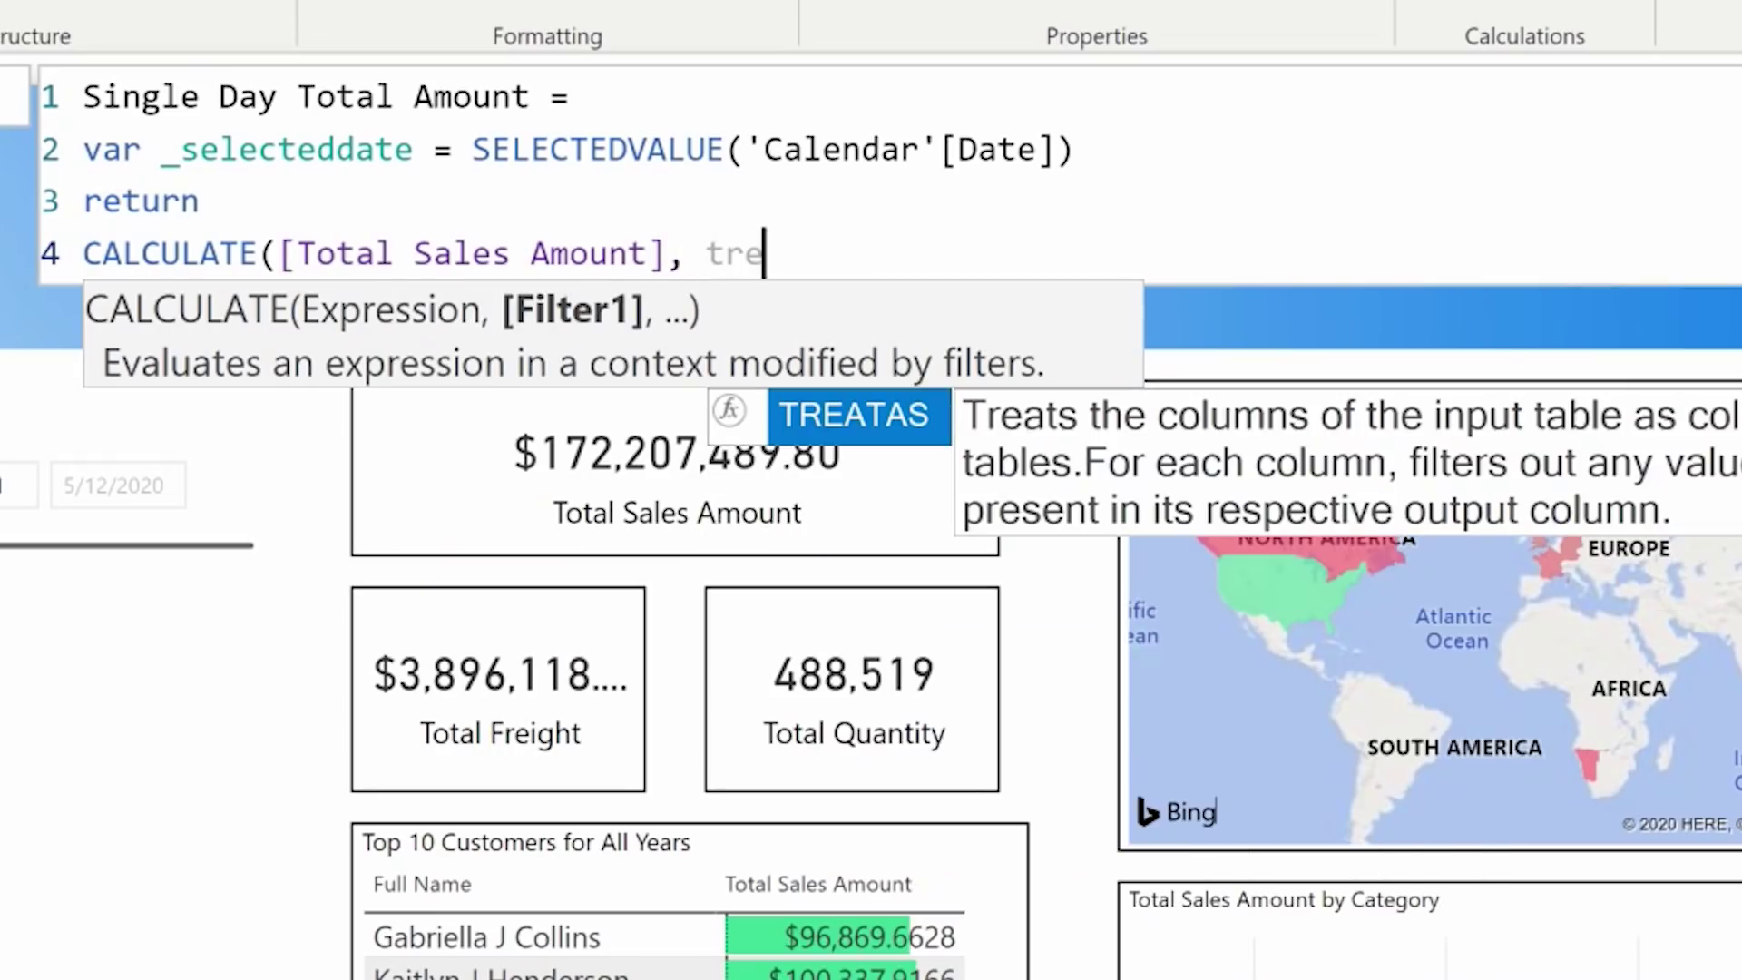
key("Tab")
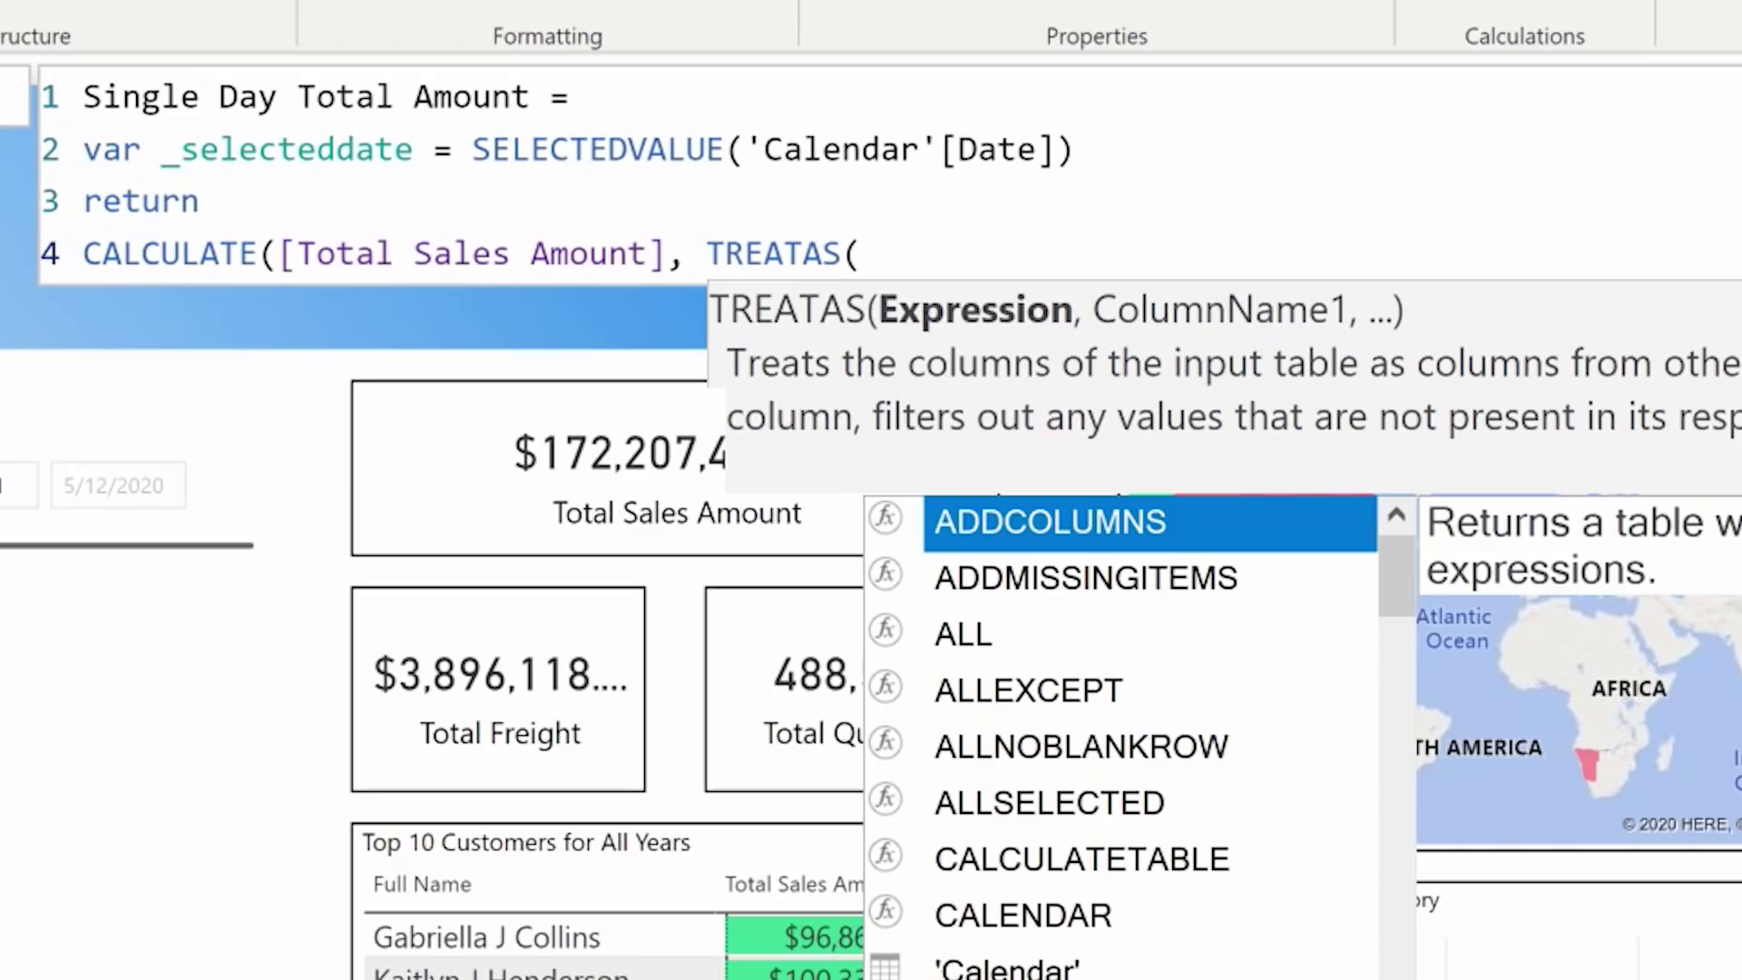
type("{}, cal")
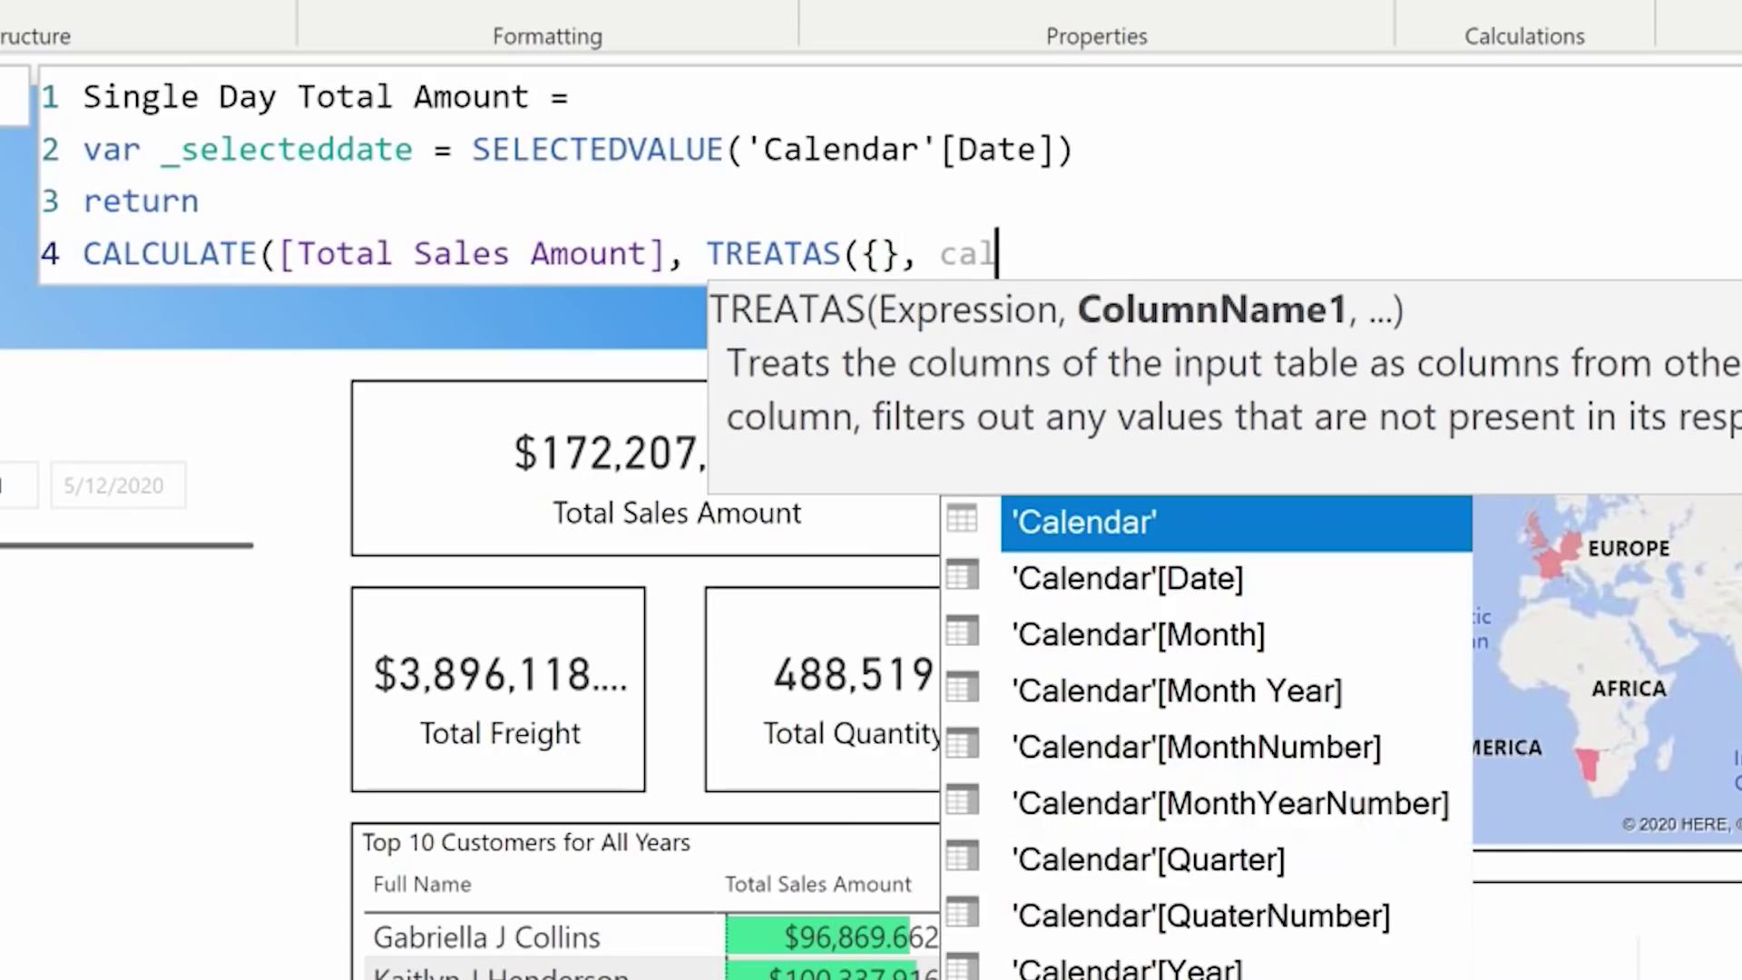
key("Down")
key("Tab")
type(")")
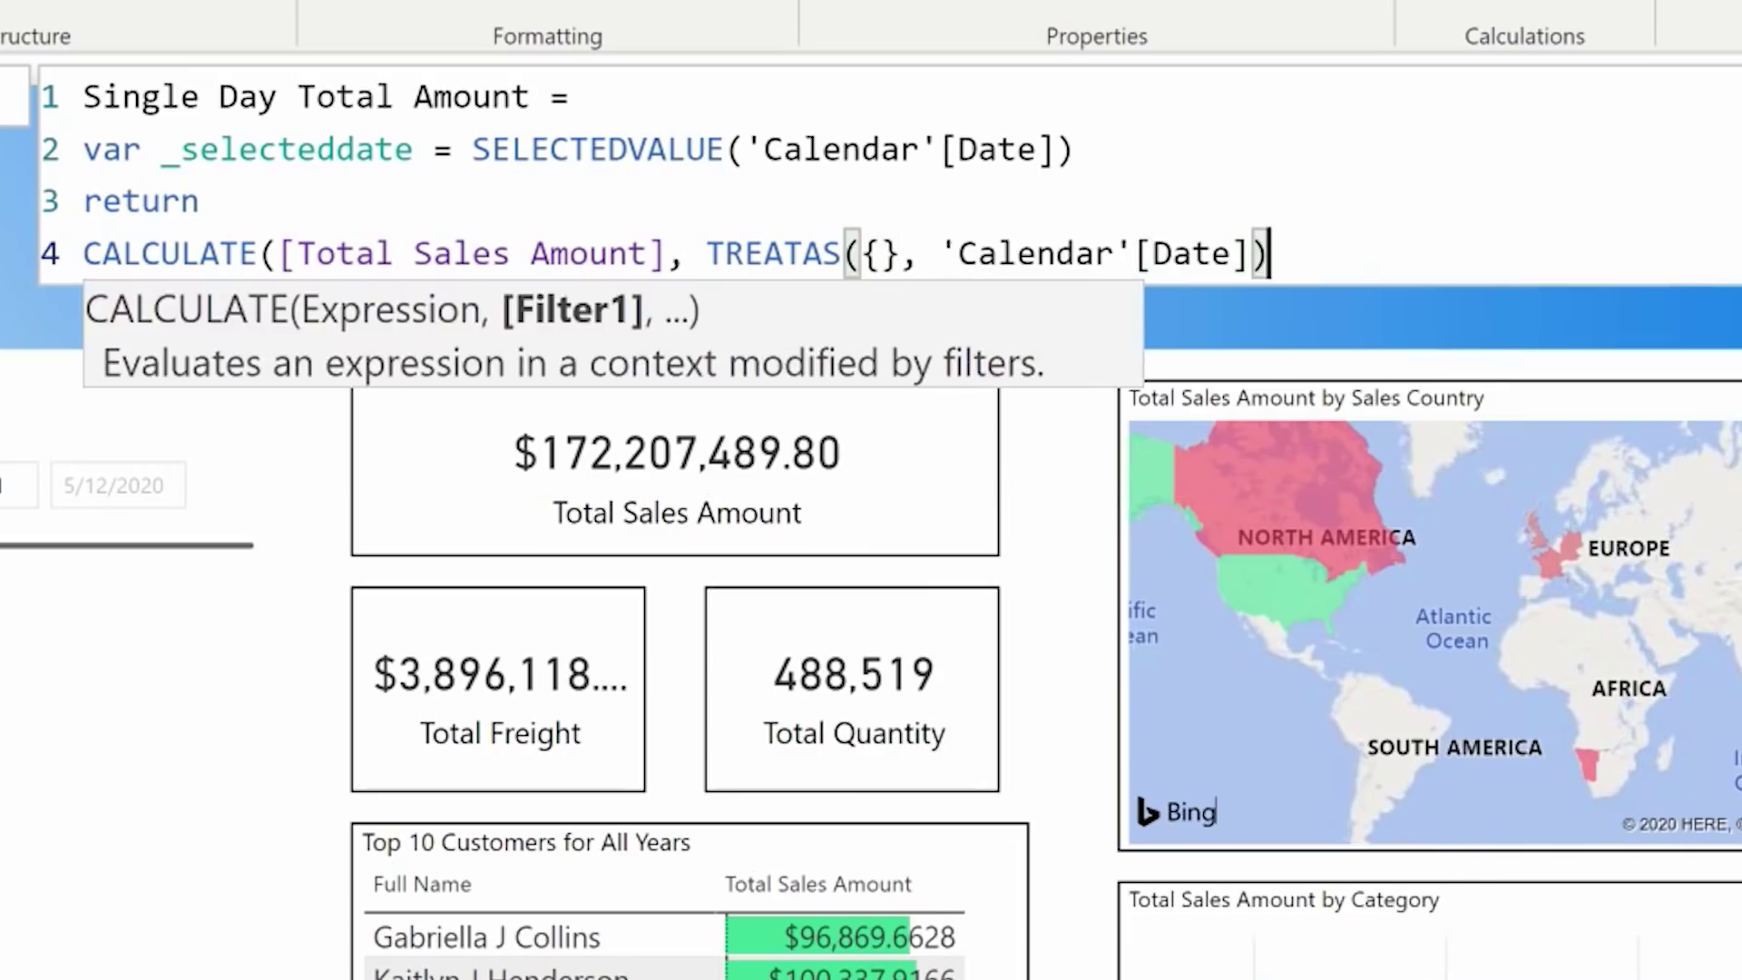
key("Left")
left_click(1192, 253)
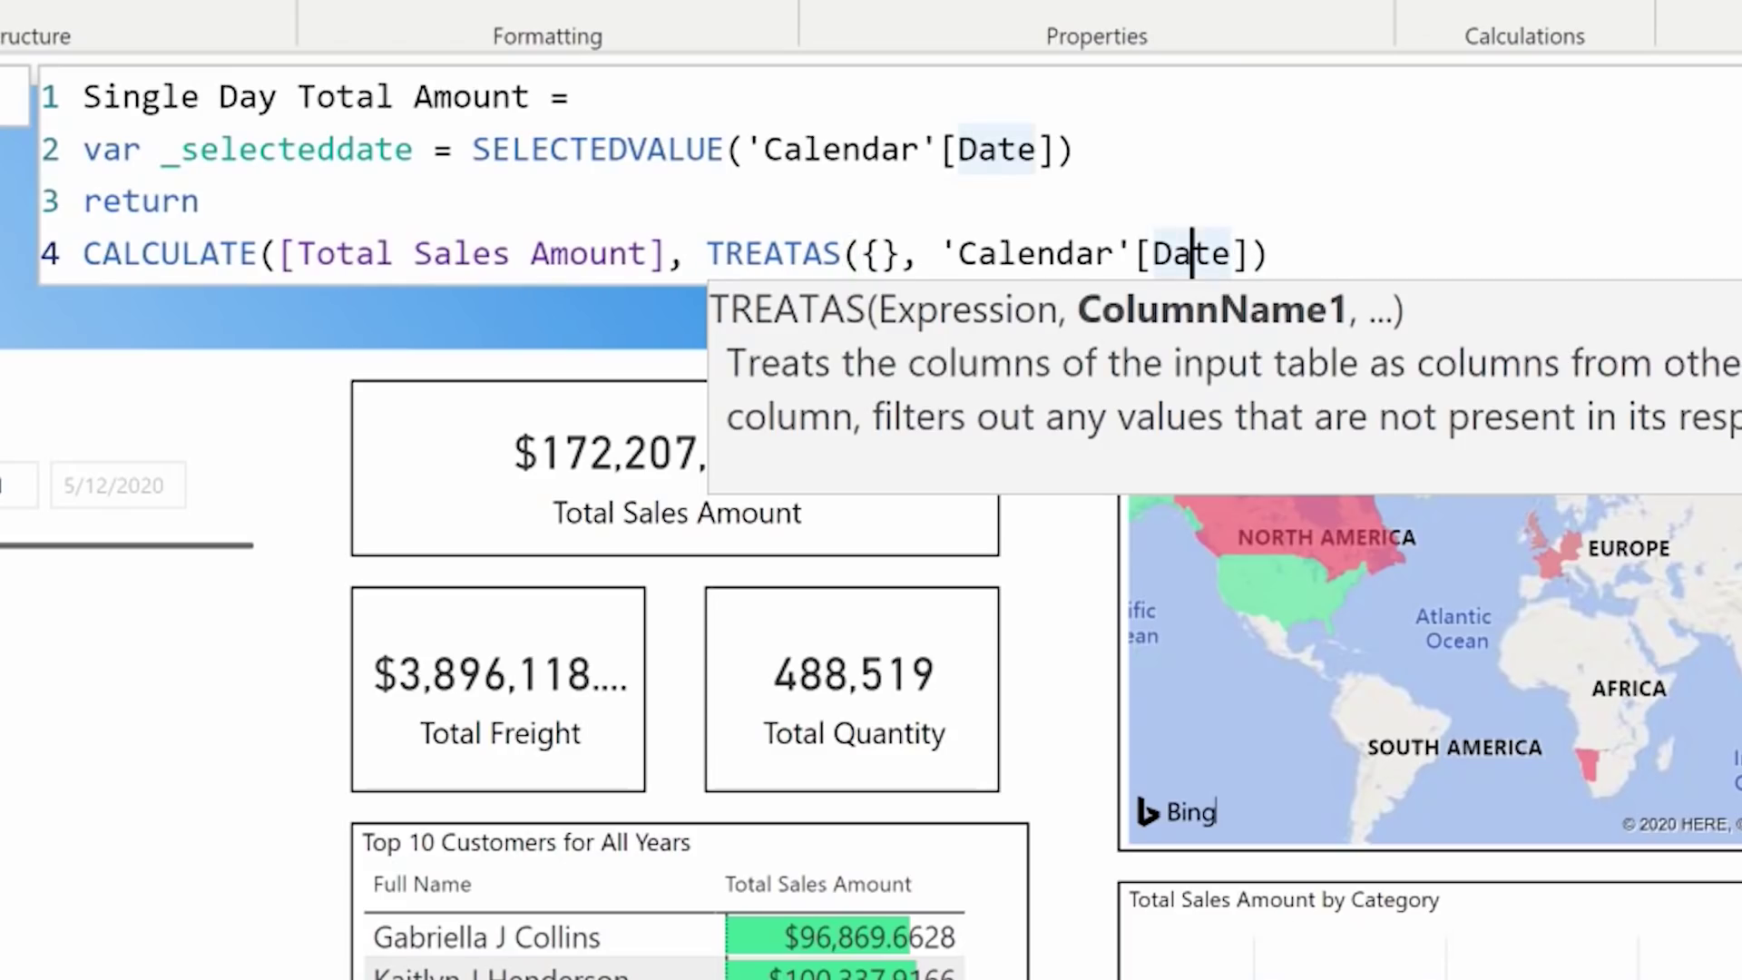
left_click(879, 253)
key("Left")
key("Left")
key("Right")
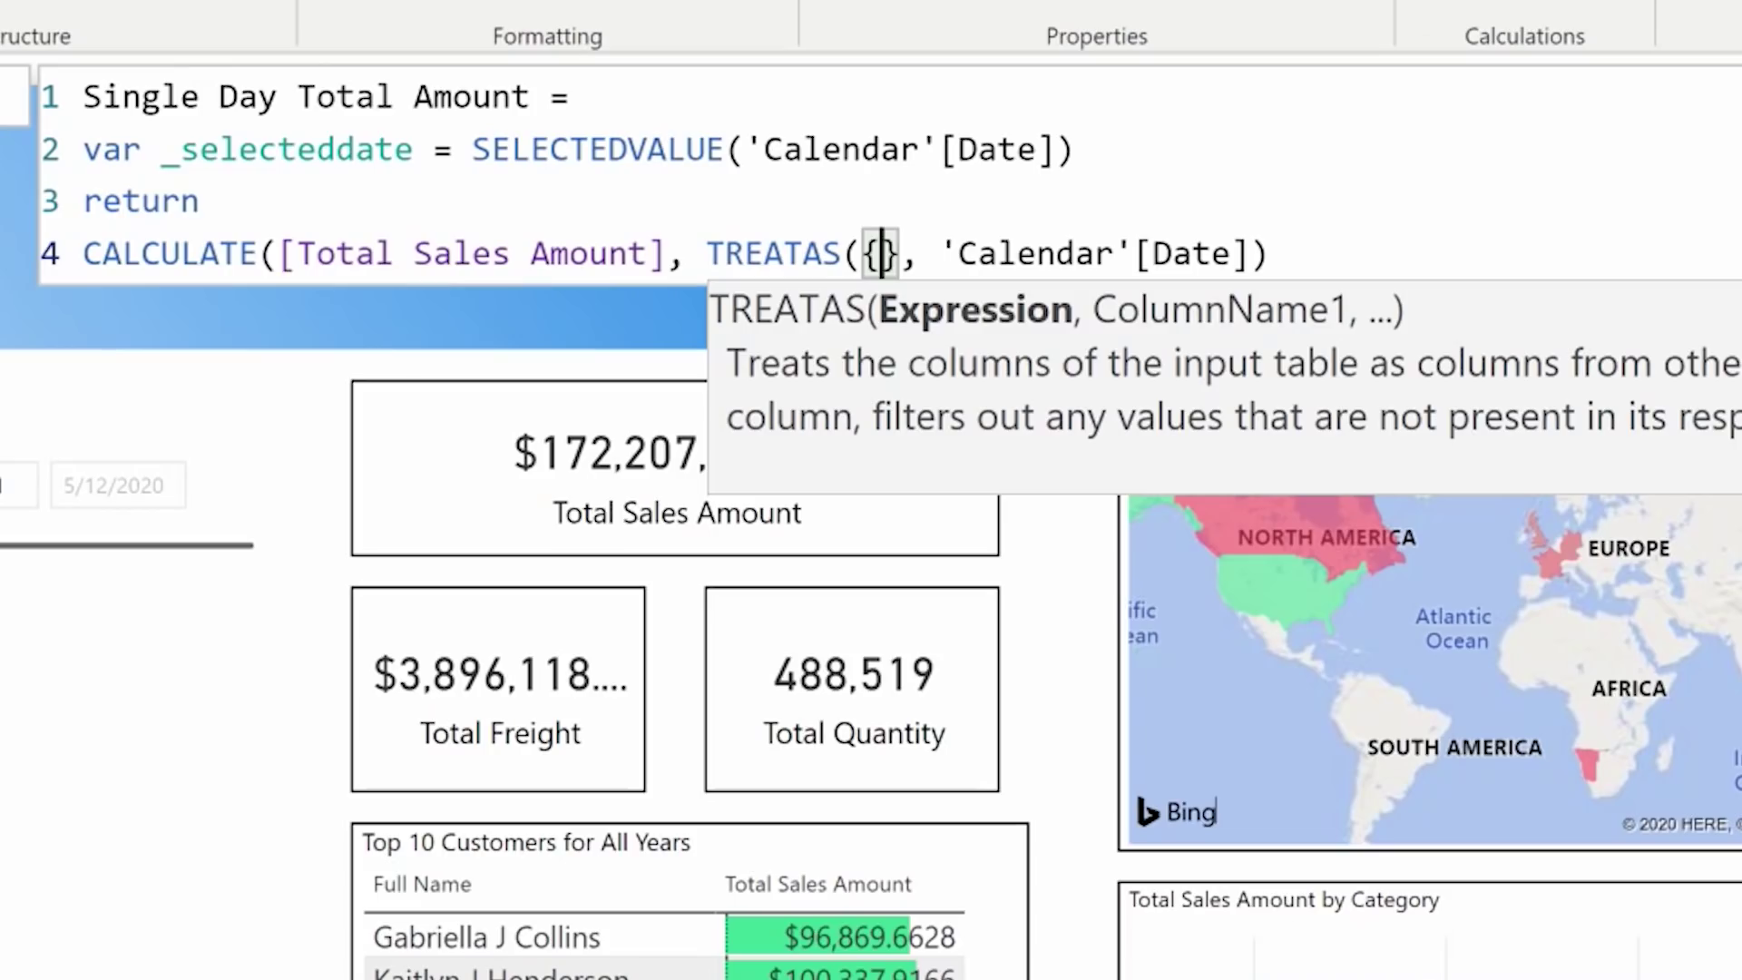
type("_s")
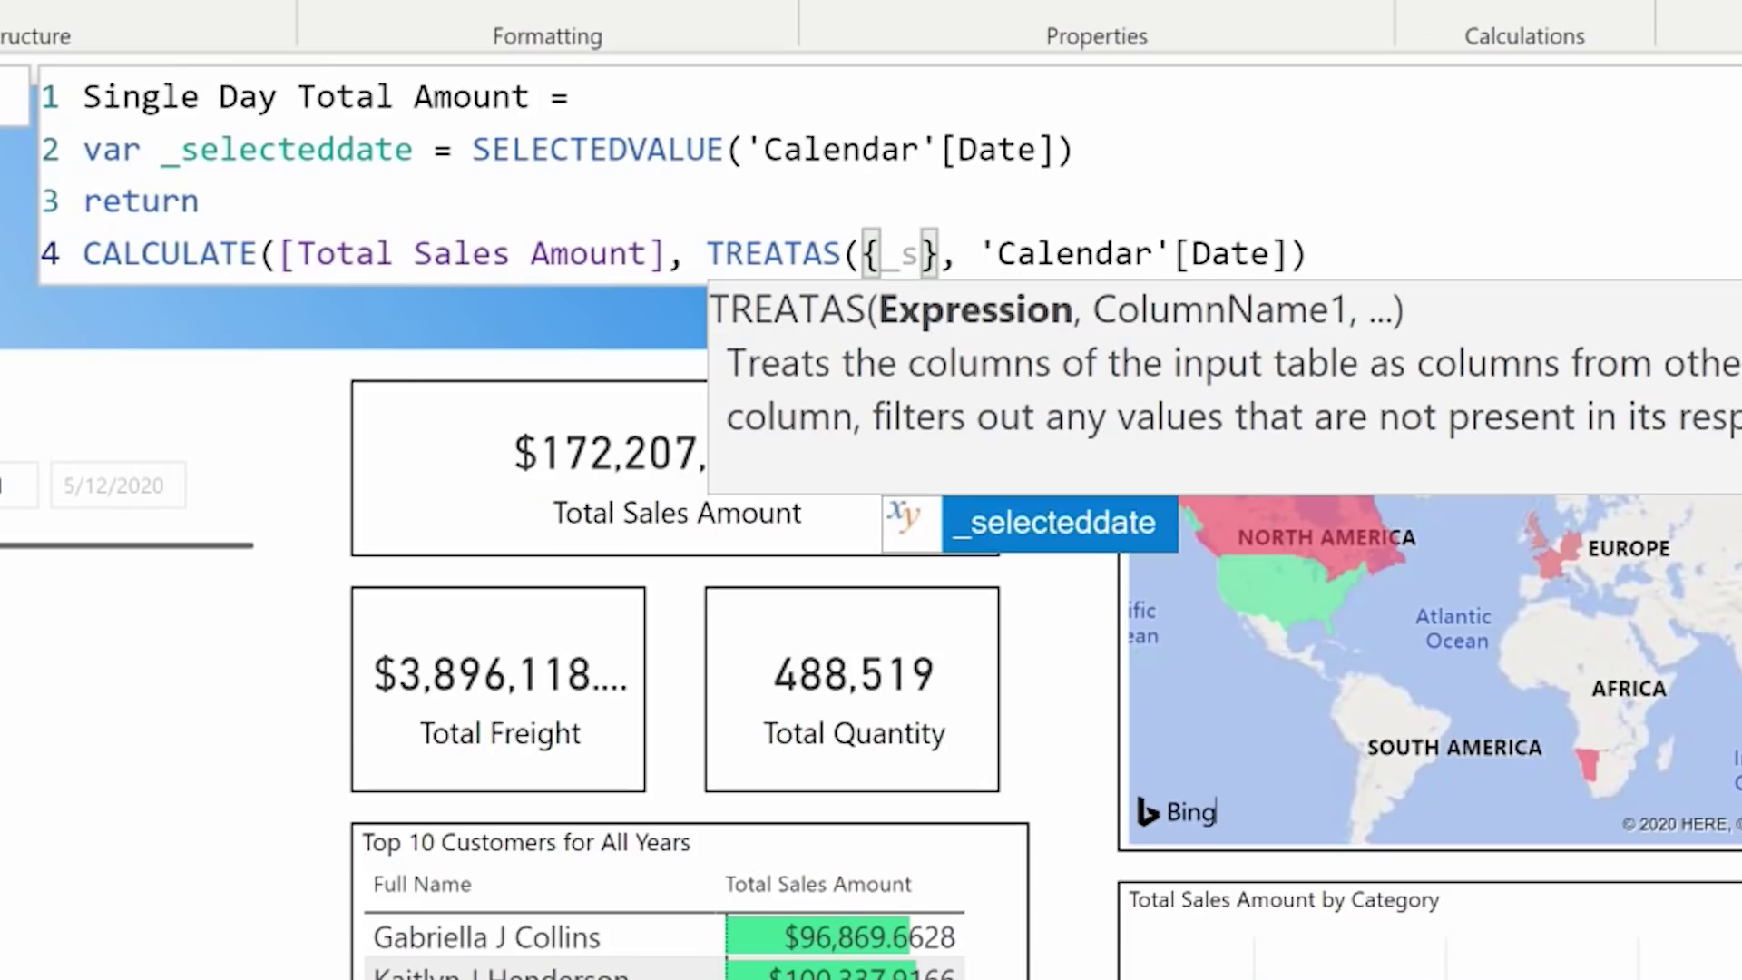
key("Tab")
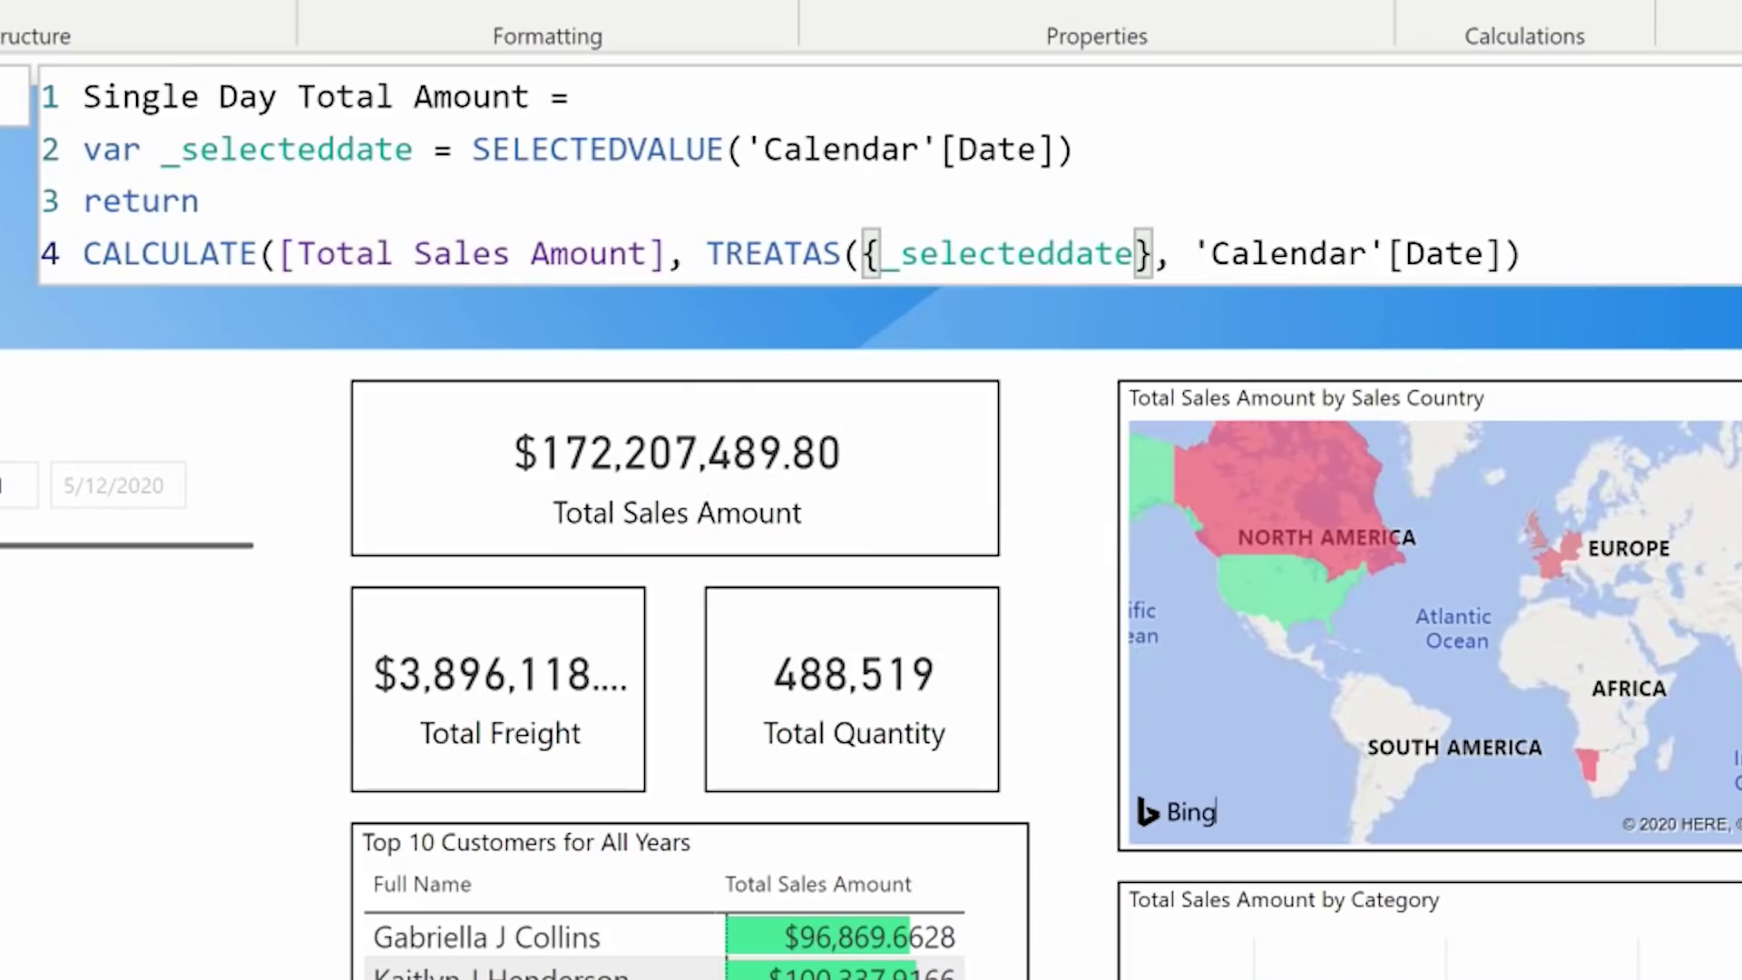
key("Return")
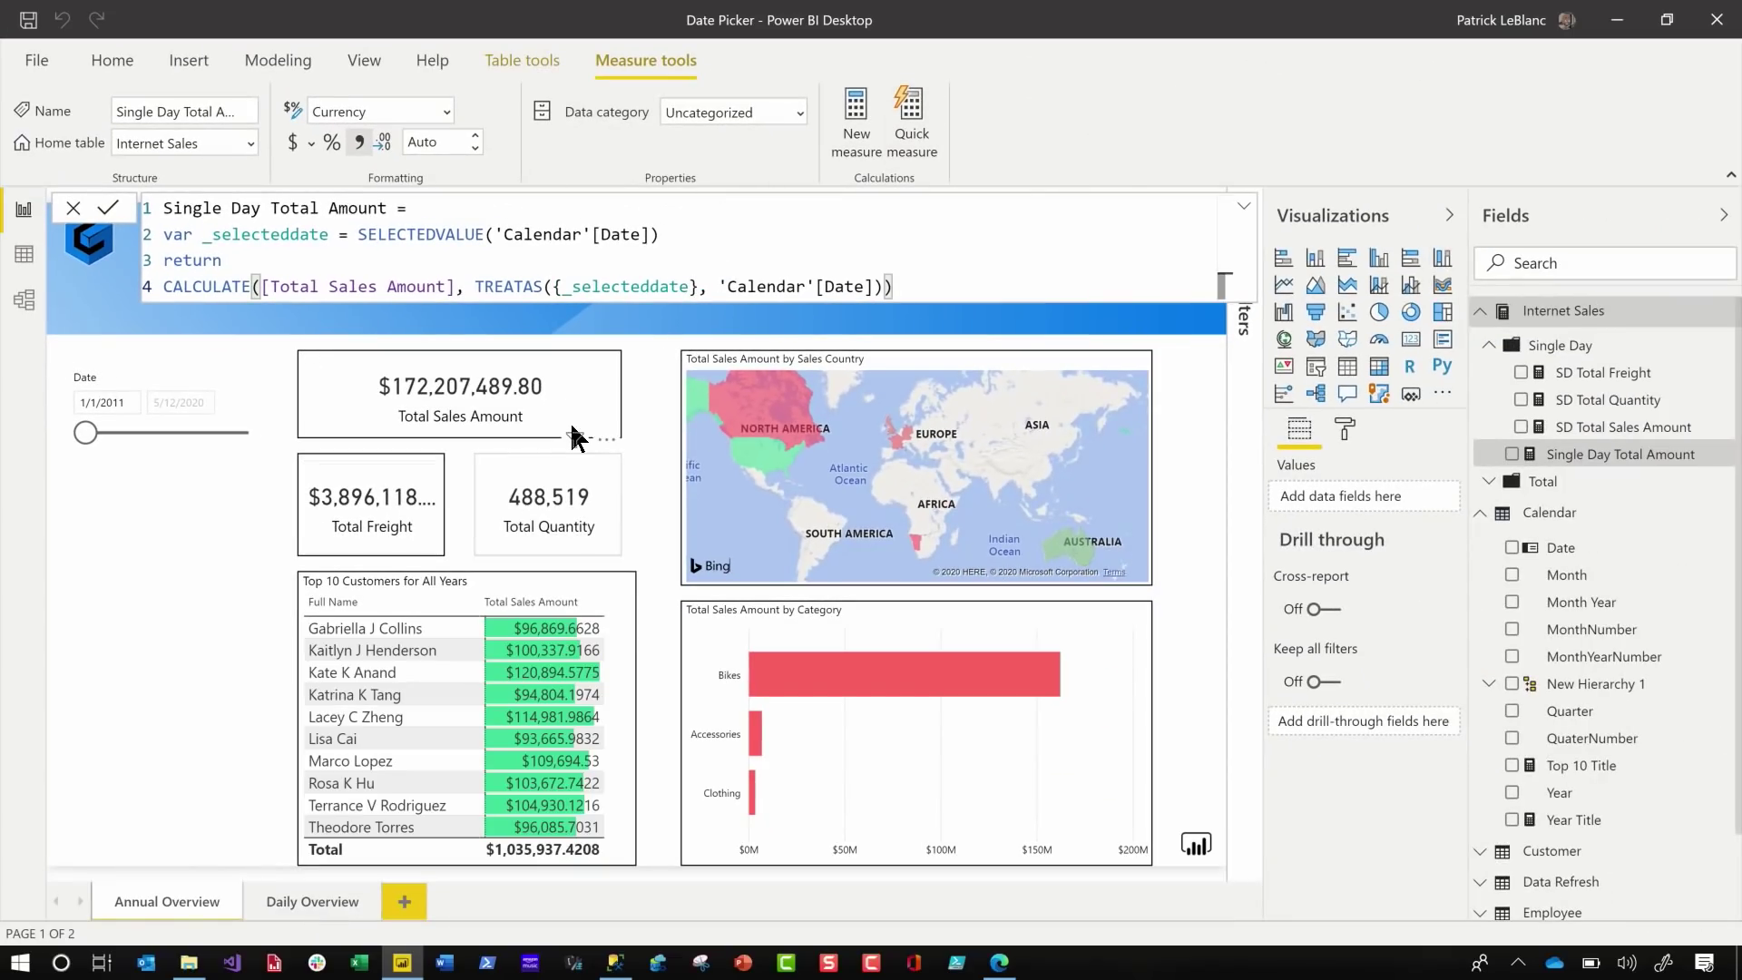
left_click(569, 428)
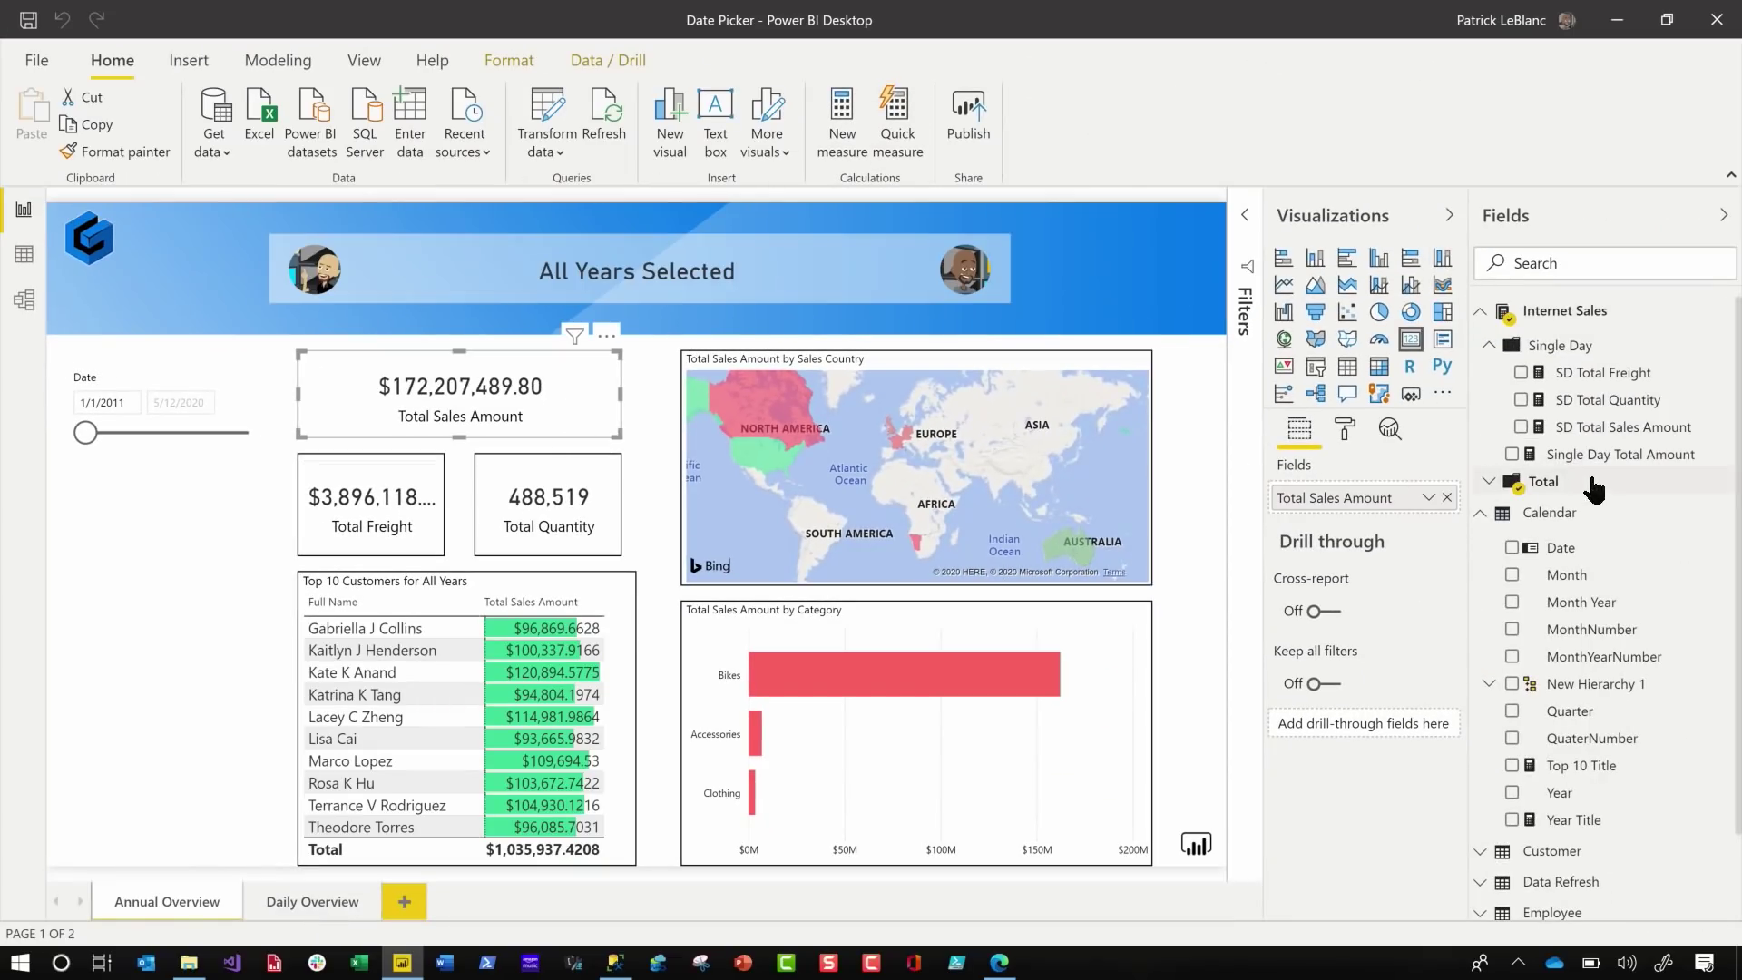
- Put Single Day Total Amount in the top card and jump the slicer calendar to 2020
left_click_drag(1594, 467, 1358, 512)
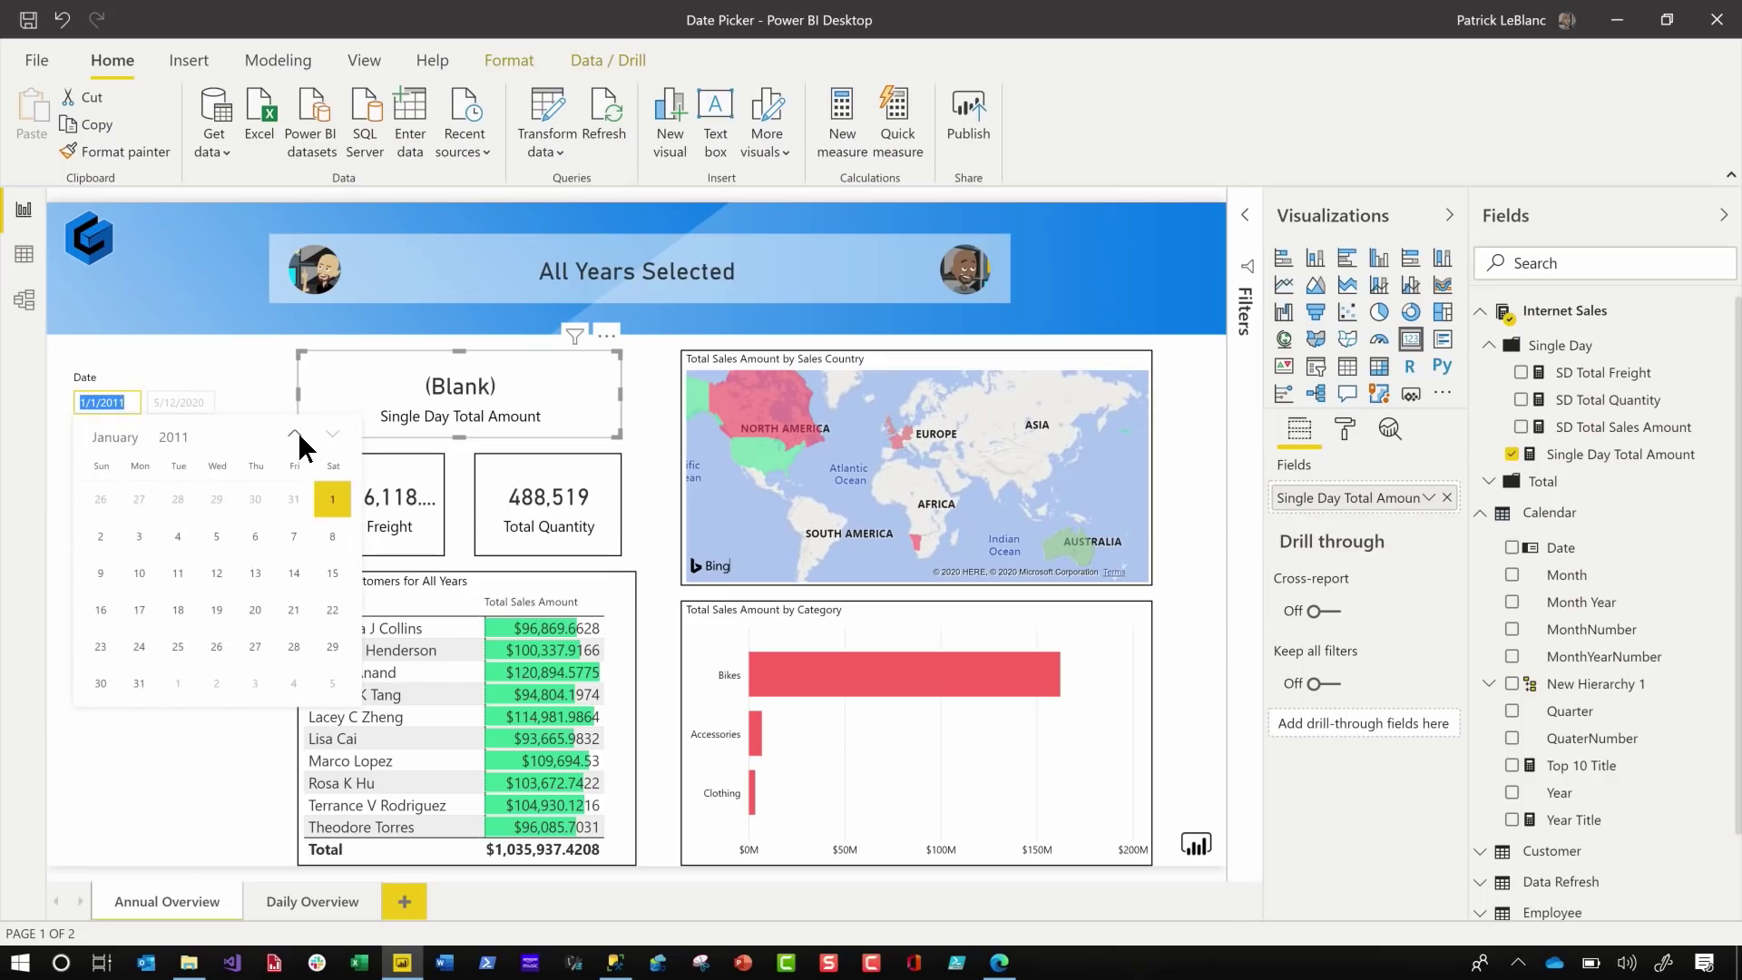
left_click(296, 432)
left_click(296, 433)
left_click(333, 432)
left_click(333, 433)
left_click(333, 433)
left_click(173, 436)
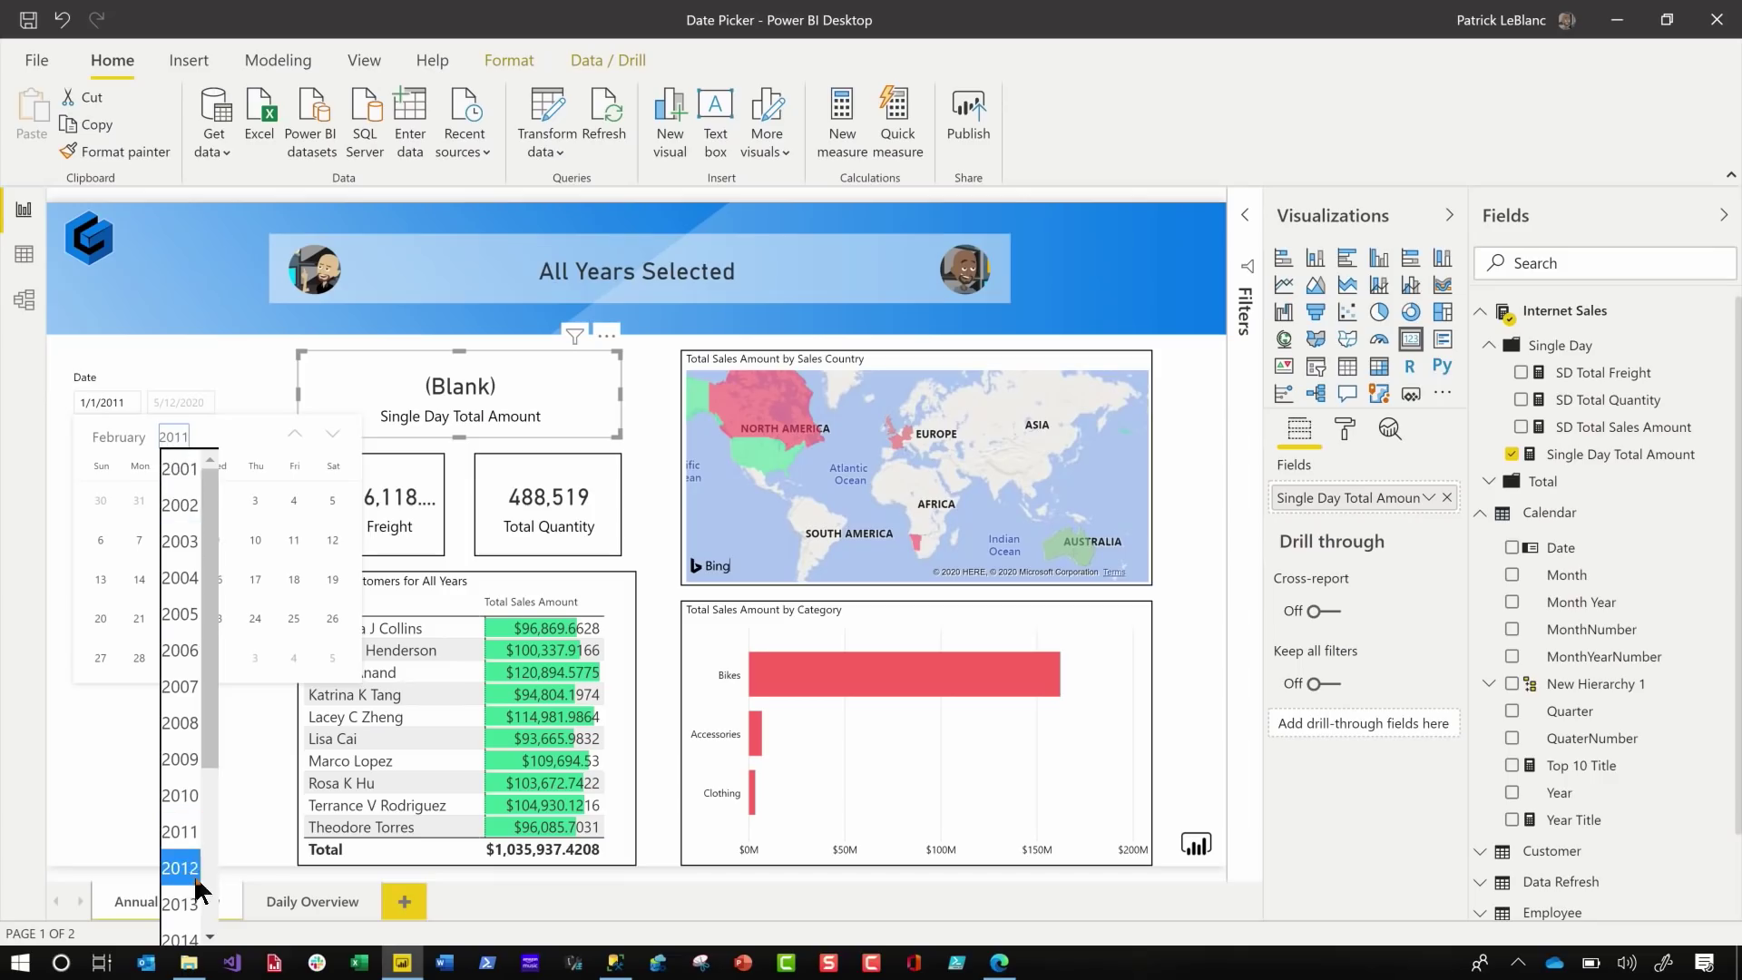
scroll(189, 880, "down", 3)
left_click(181, 894)
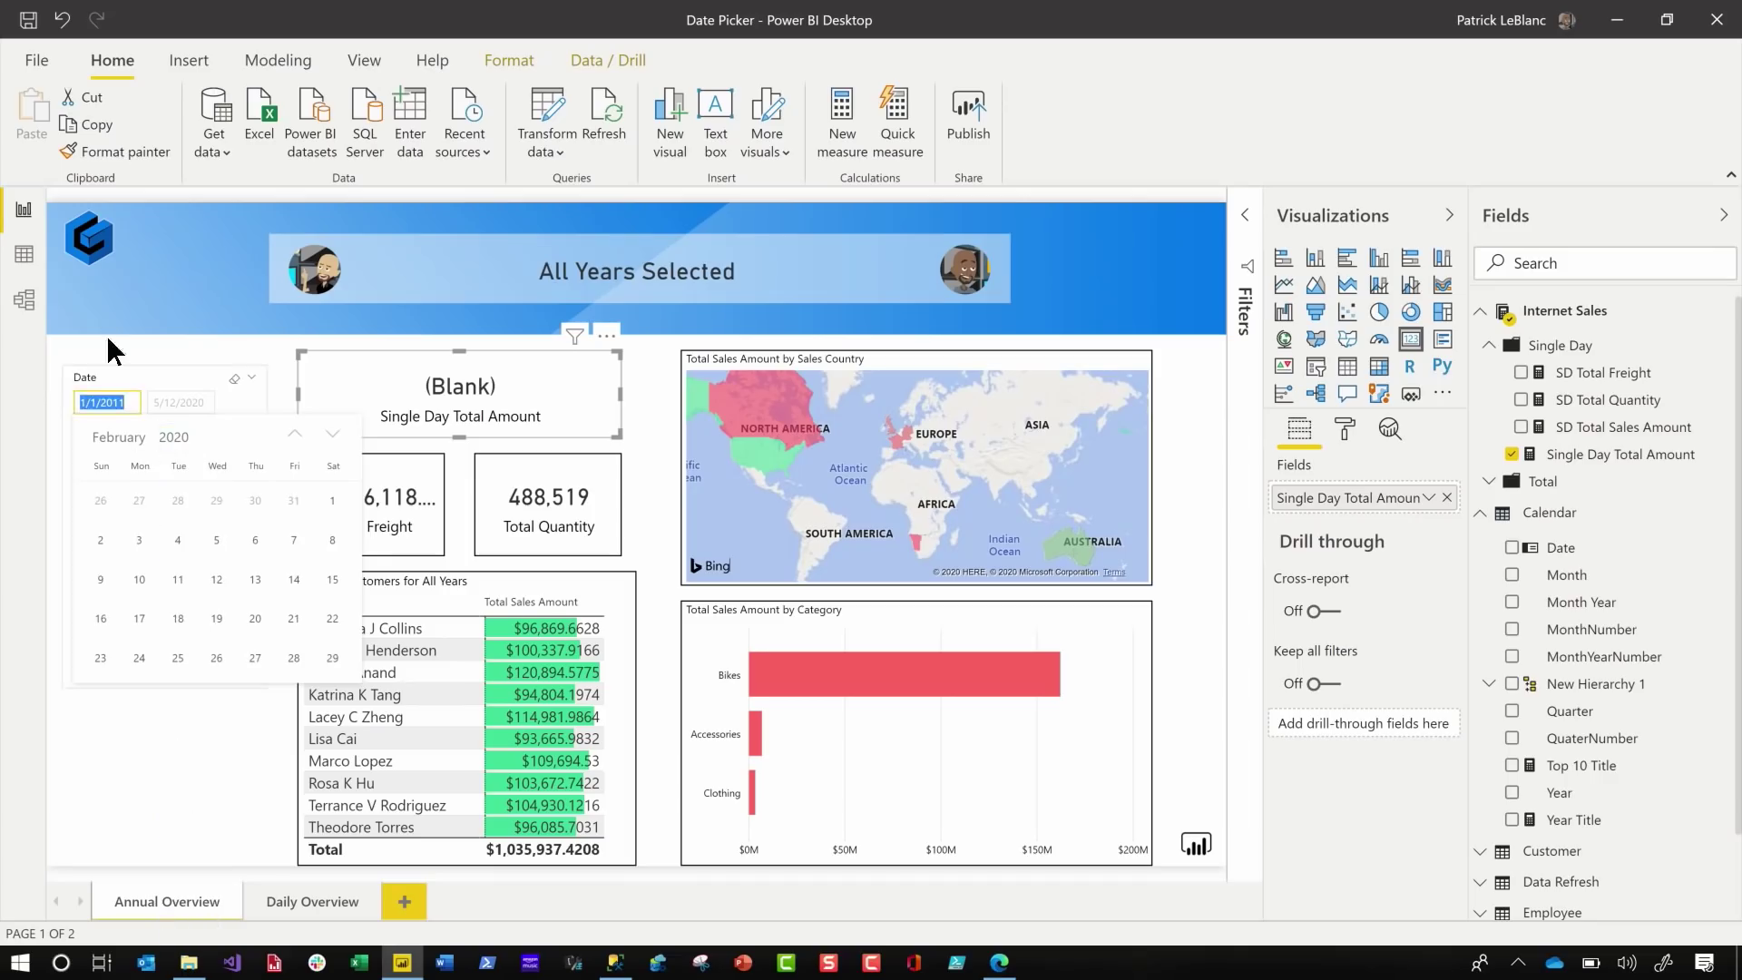
- Set the date slicer's start date to 5/11/2020
left_click(297, 434)
left_click(297, 434)
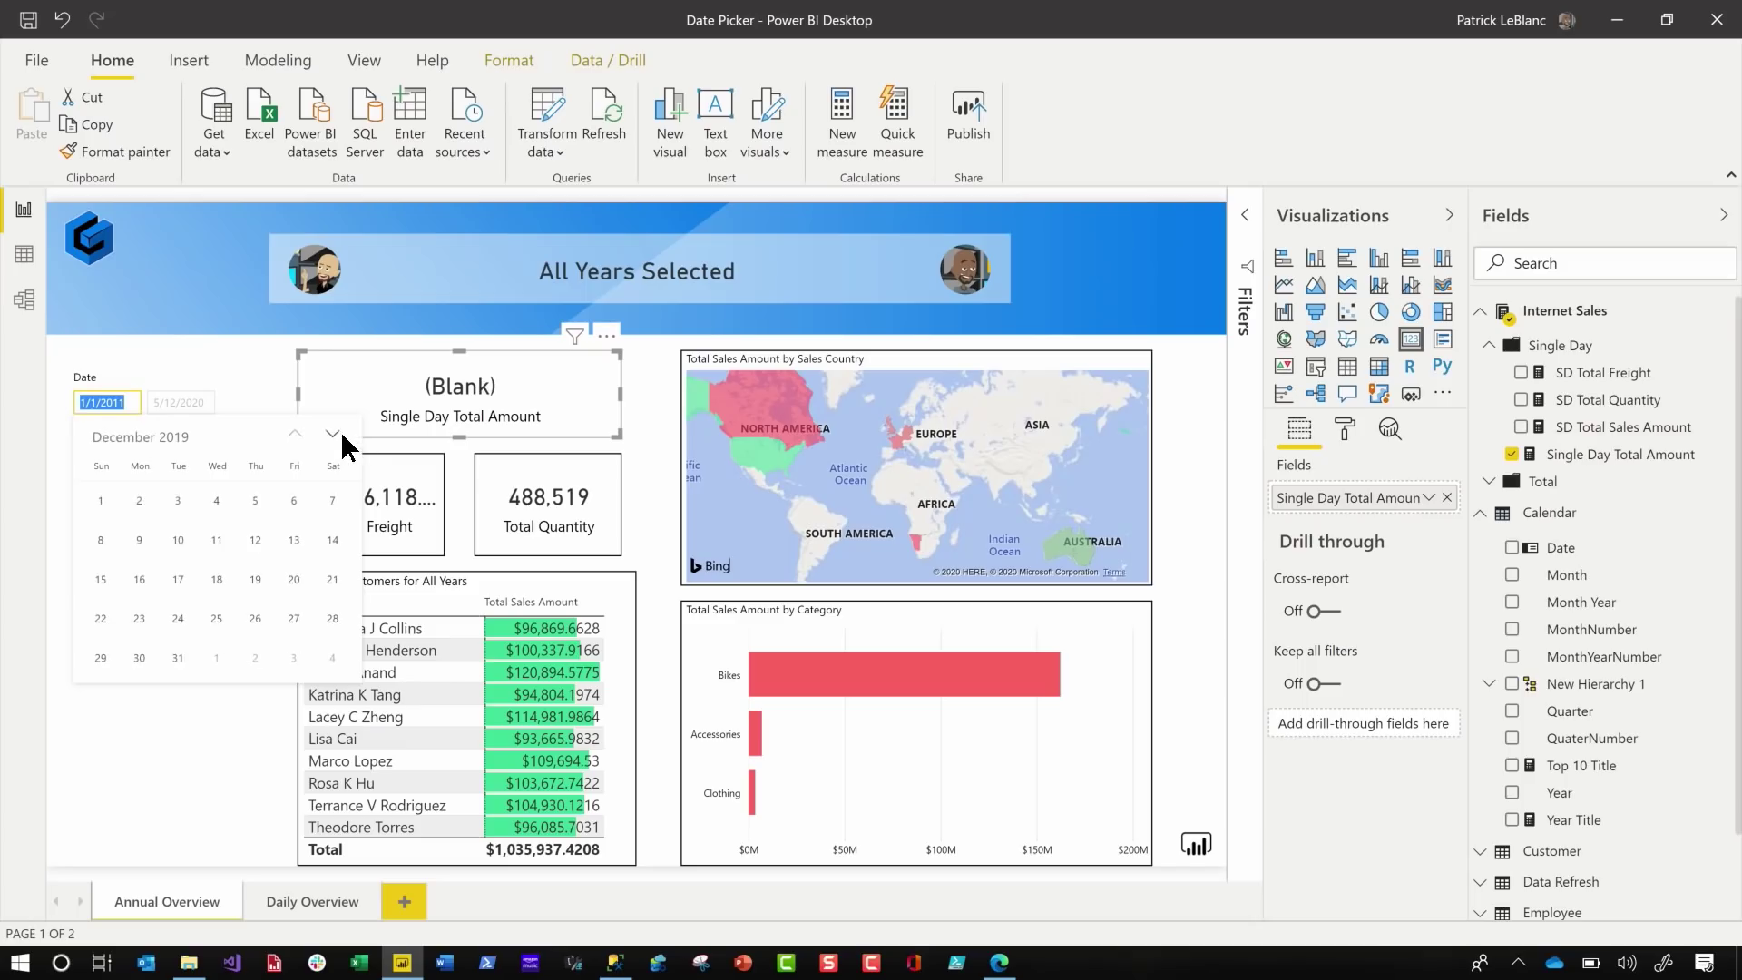
left_click(339, 429)
left_click(335, 427)
left_click(336, 427)
left_click(336, 428)
left_click(335, 428)
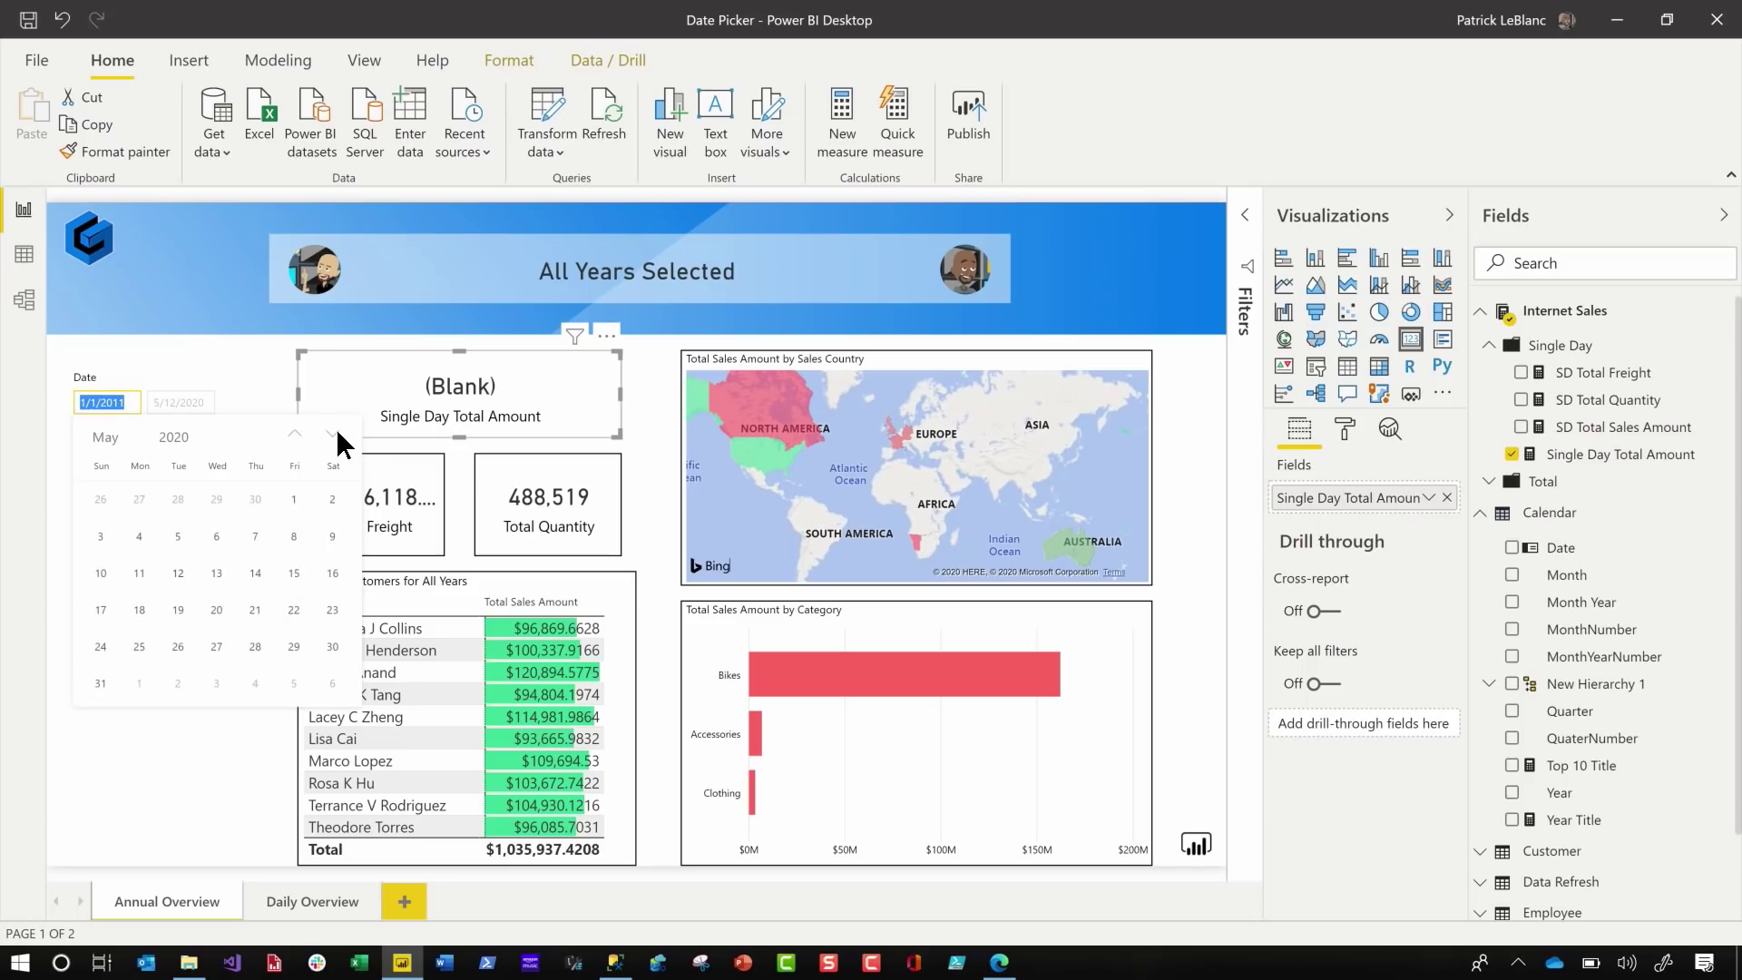
left_click(141, 574)
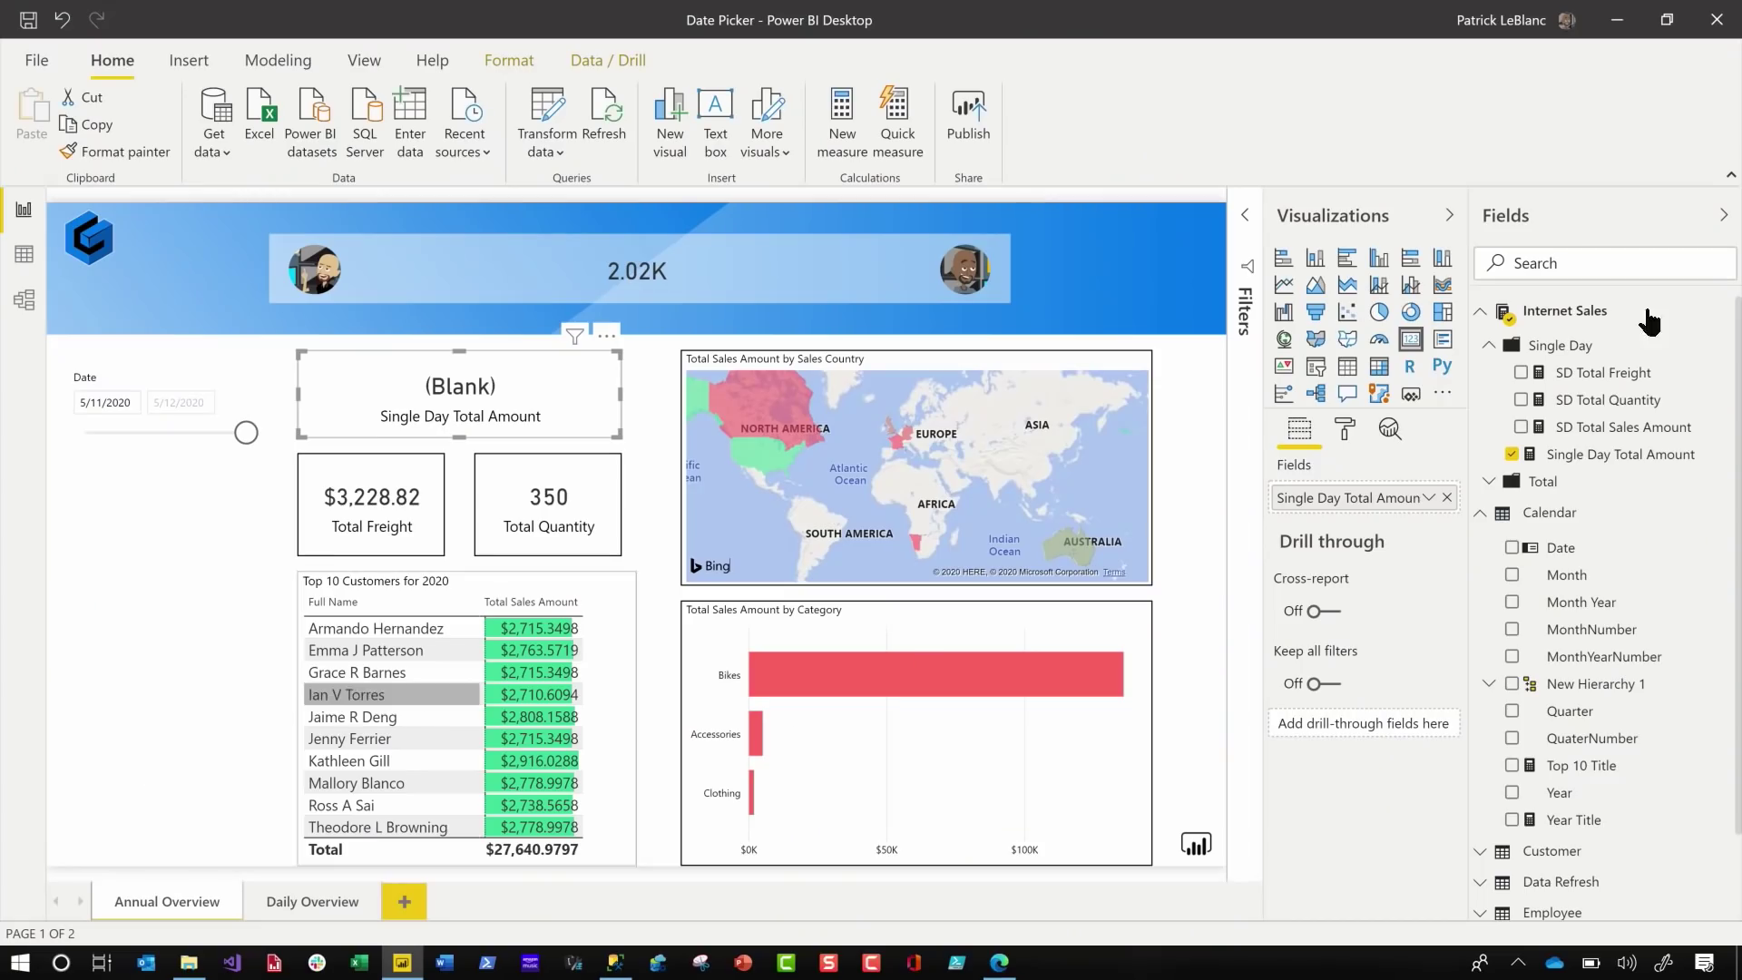
- Replace SELECTEDVALUE with MIN in Single Day Total Amount and start the slicer at 5/5/2020
left_click(1604, 458)
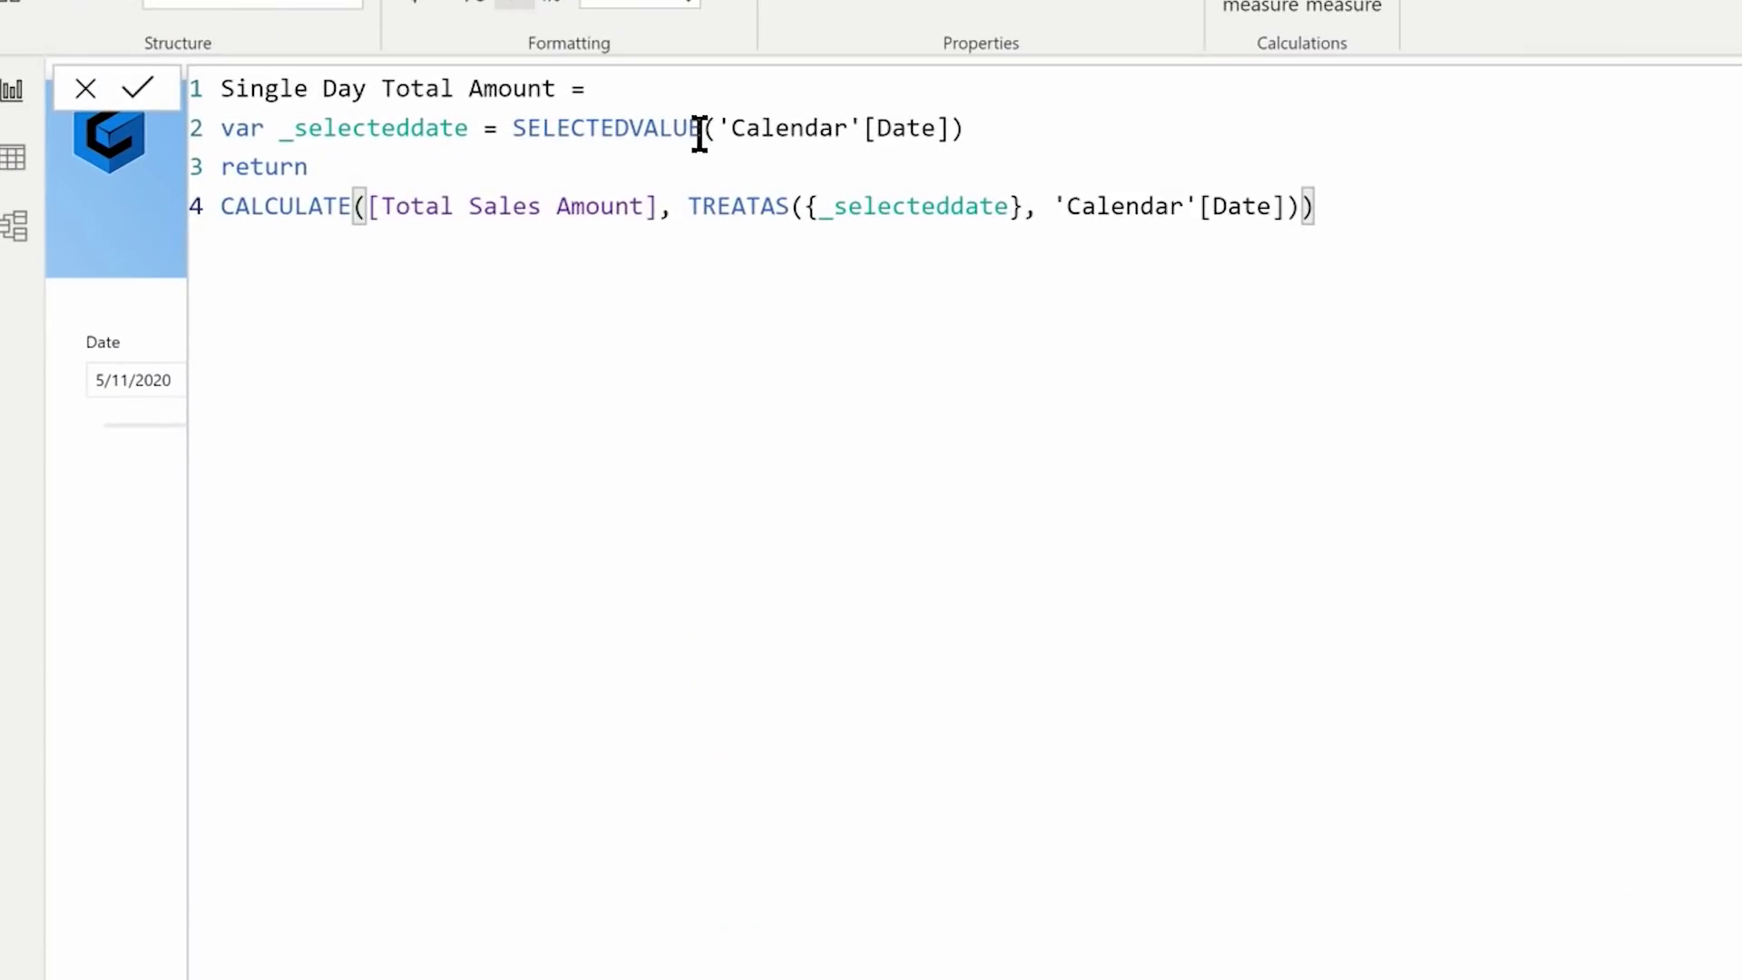
left_click_drag(700, 134, 517, 136)
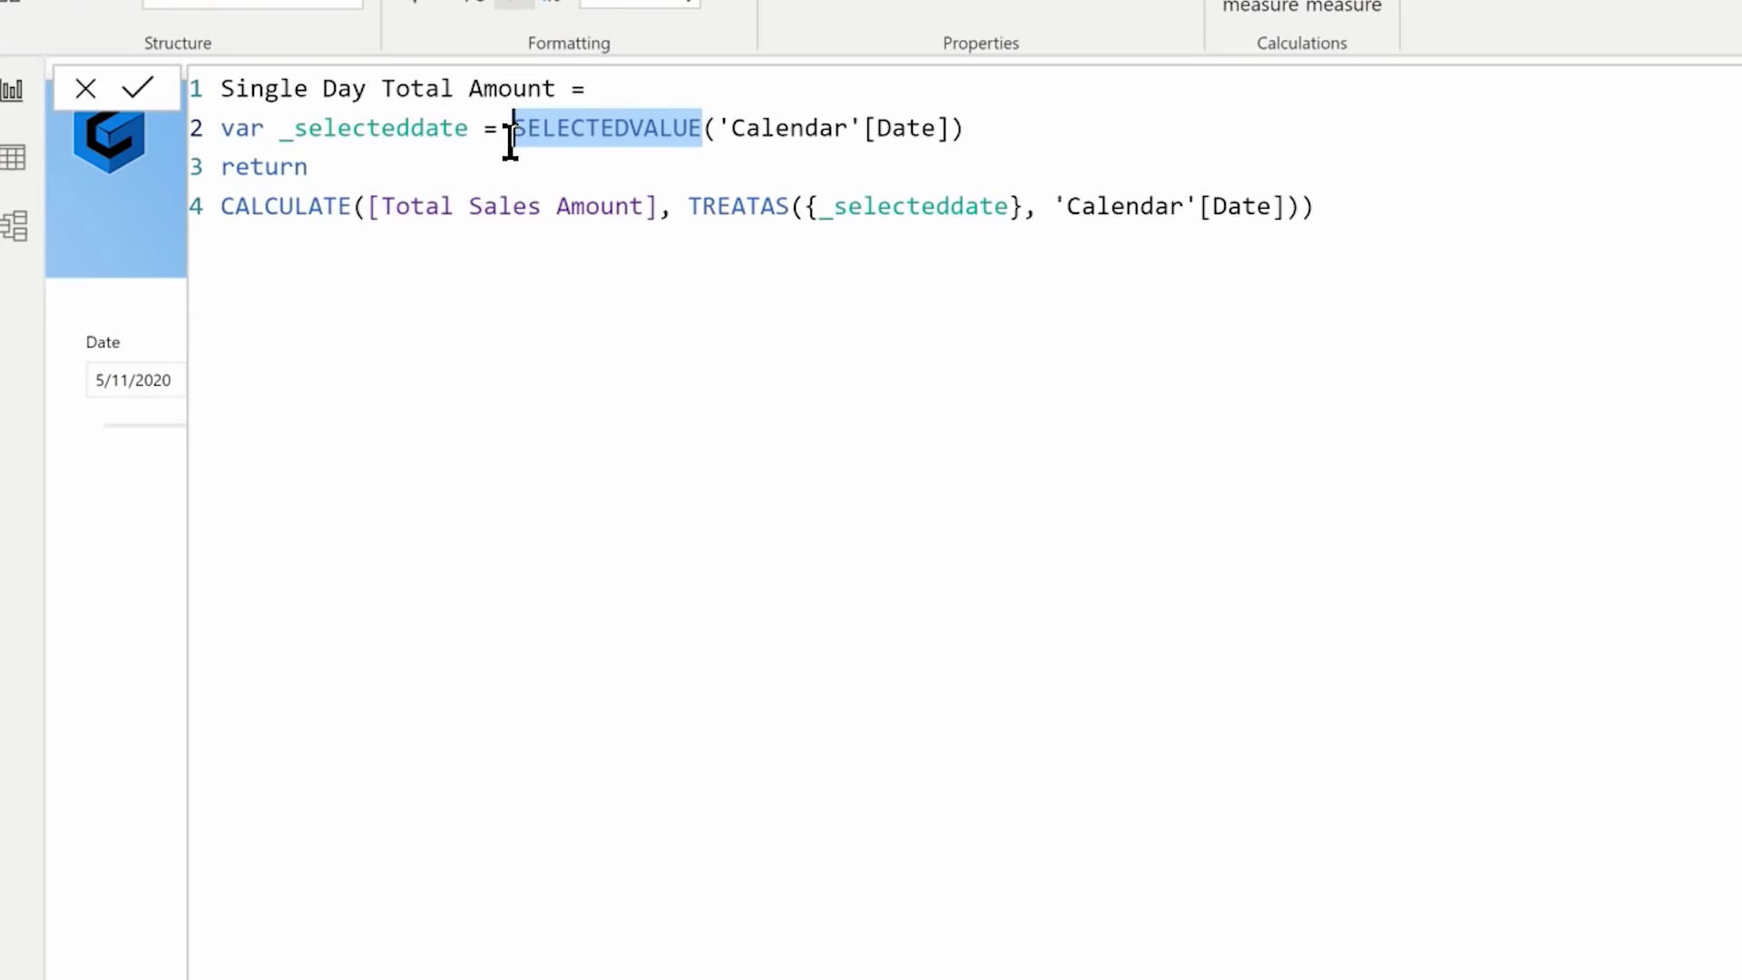
type("min")
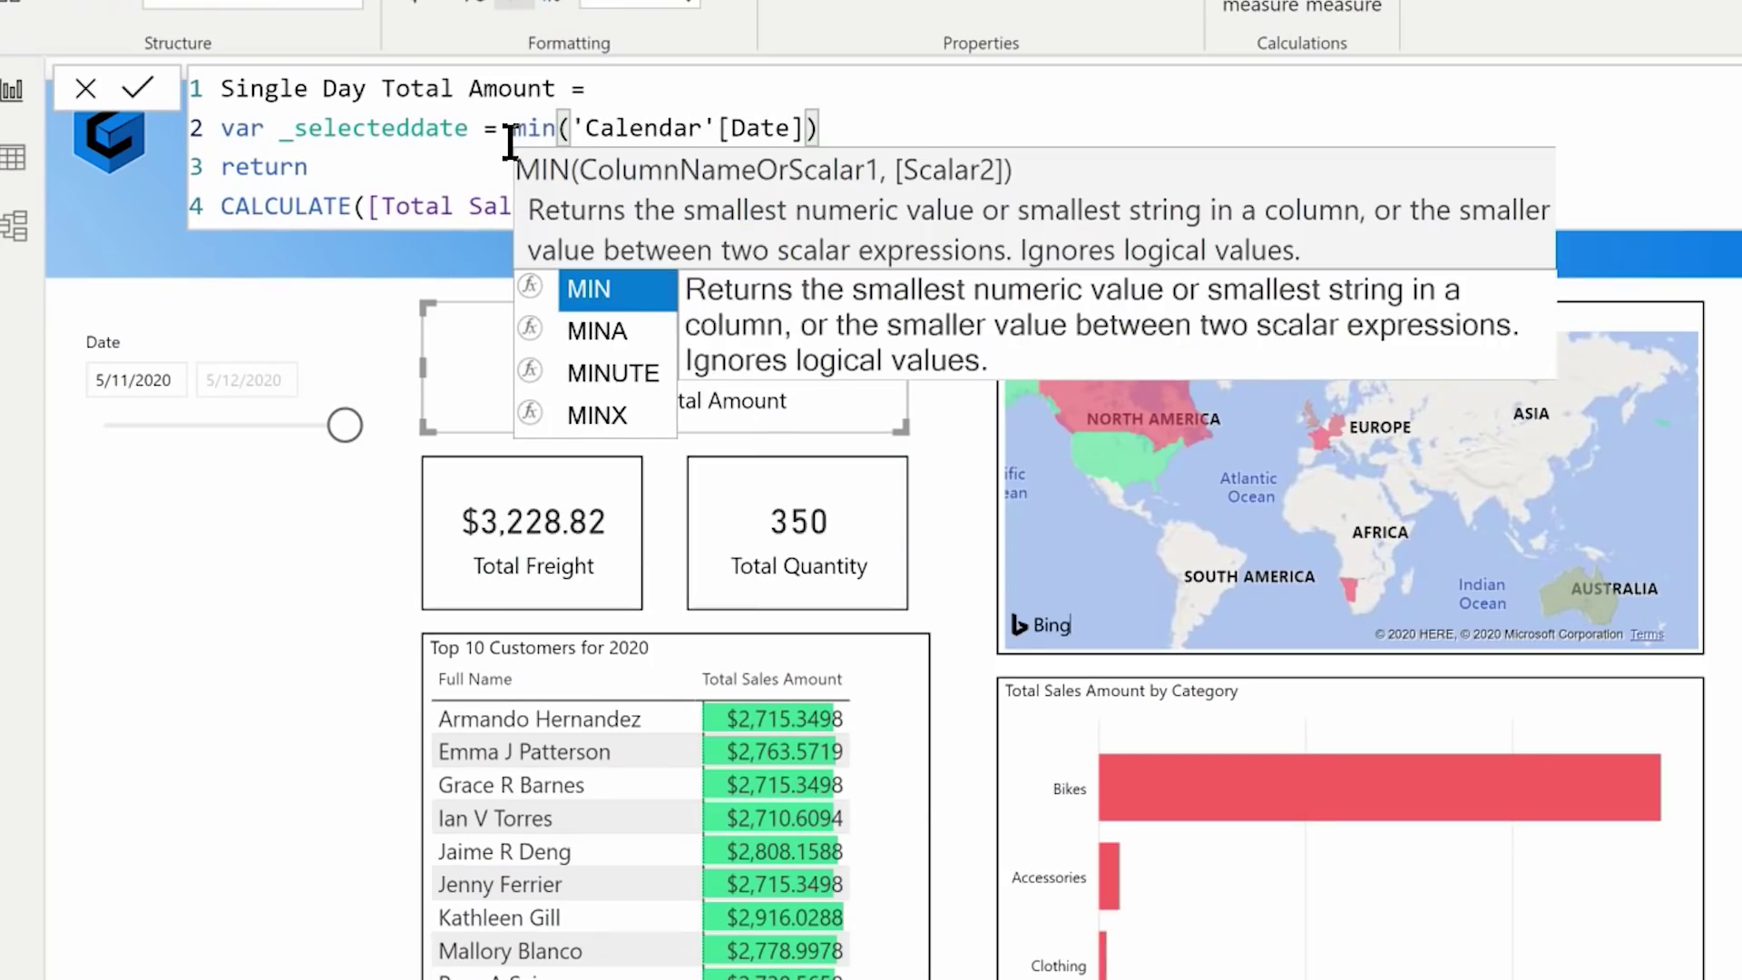
key("Tab")
key("Escape")
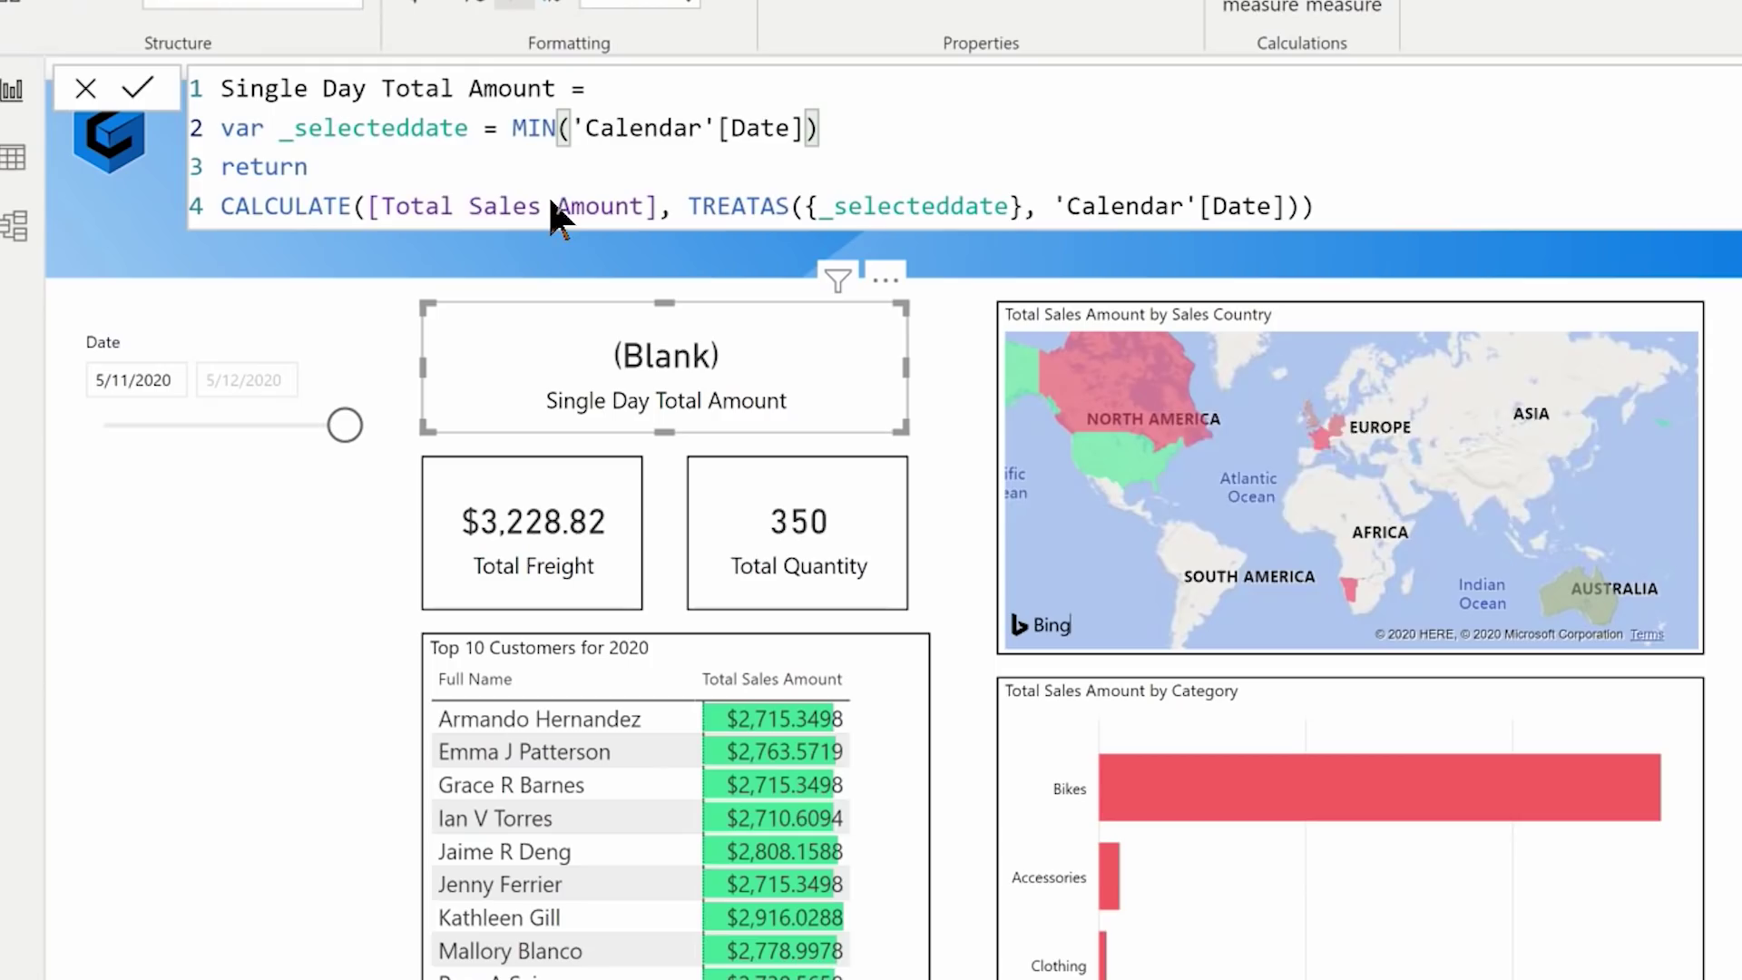
left_click(355, 203)
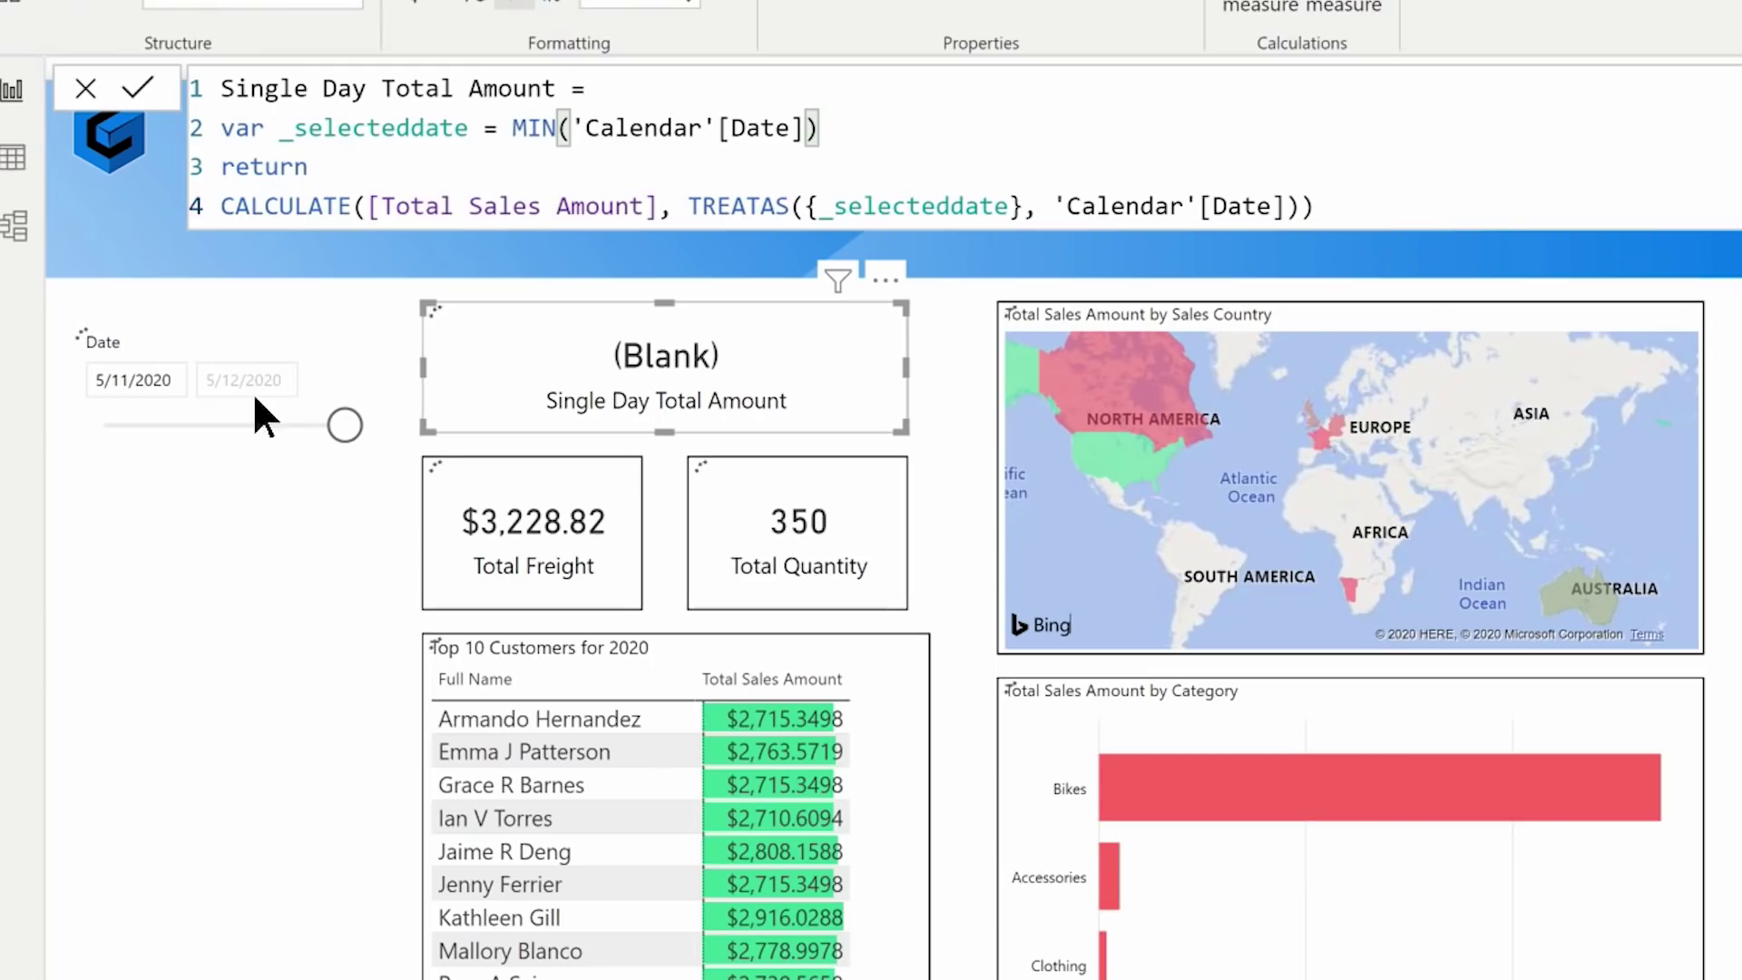
left_click(124, 378)
left_click(251, 587)
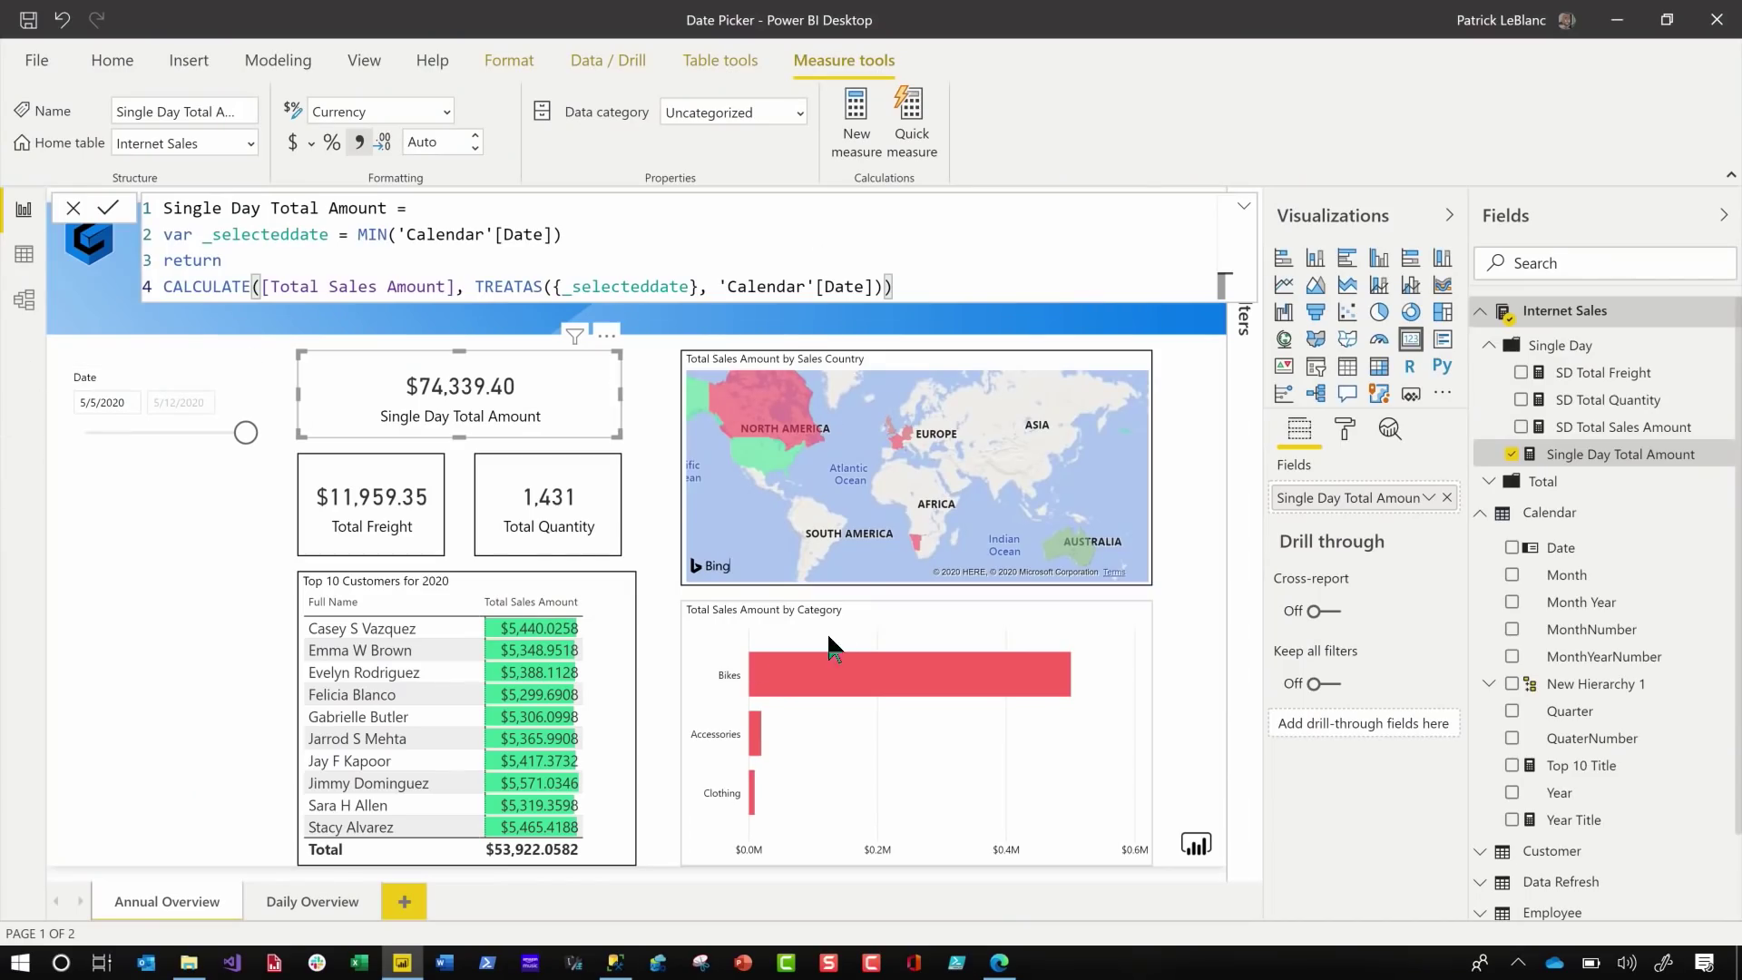
- Review the SD Total Freight, SD Total Quantity and SD Total Sales Amount formulas, then go to Daily Overview
left_click(1244, 208)
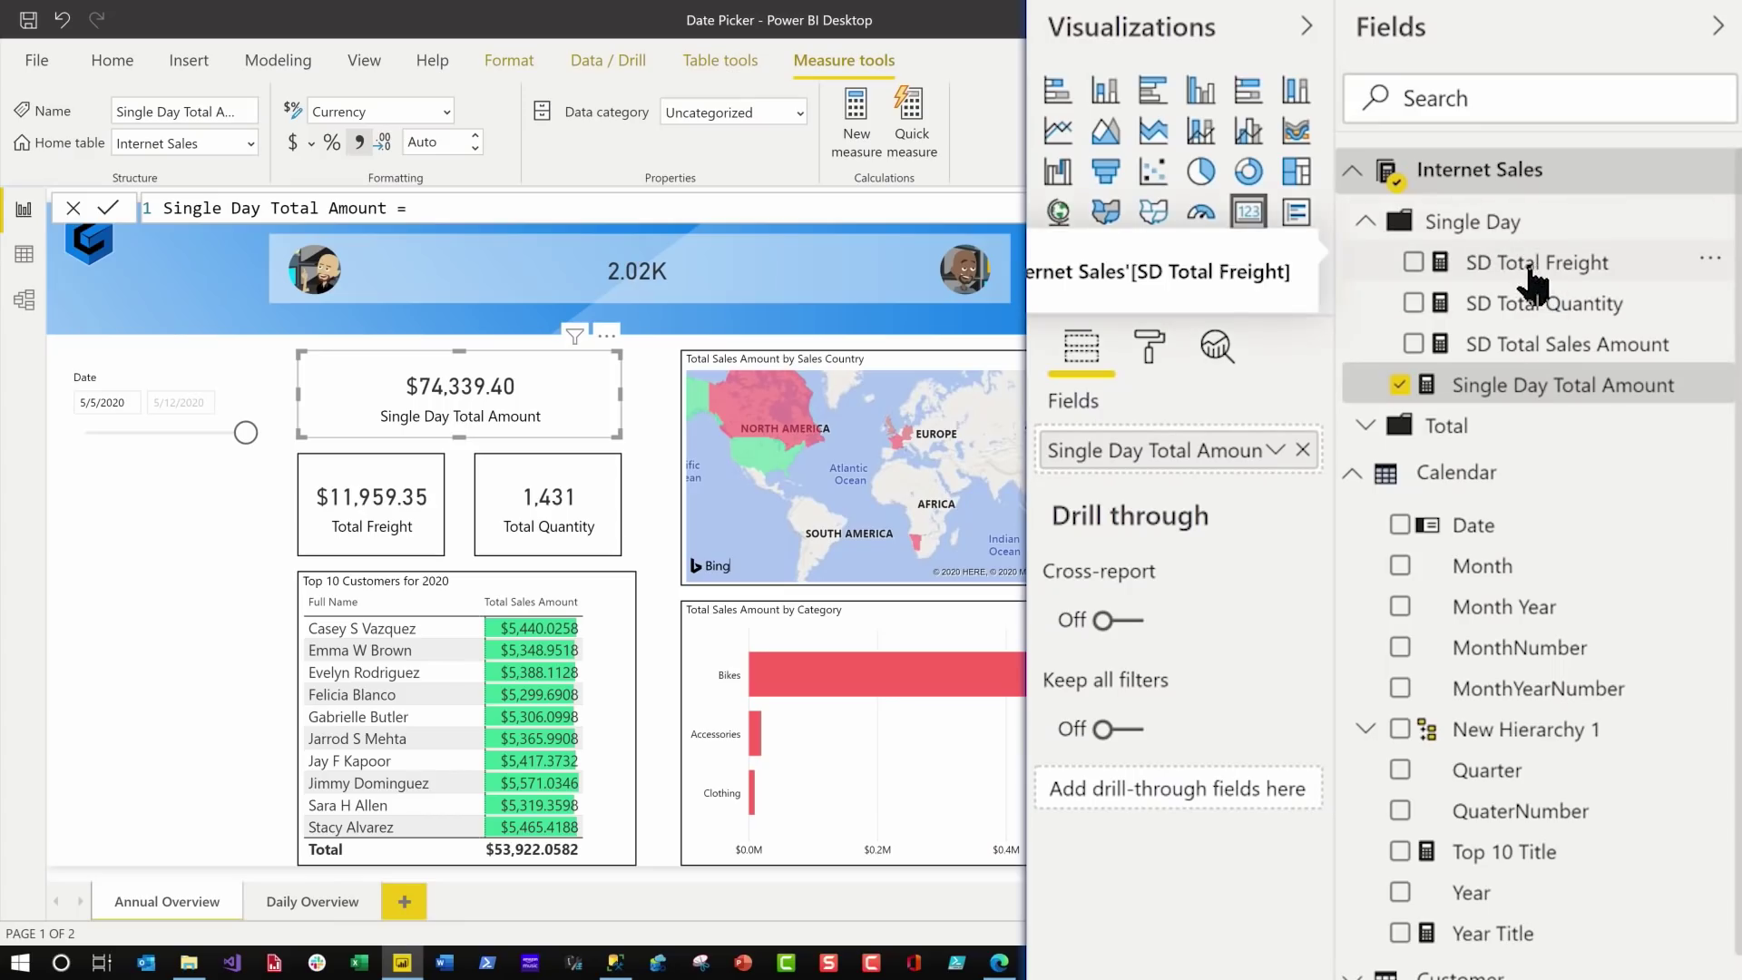
left_click(1533, 262)
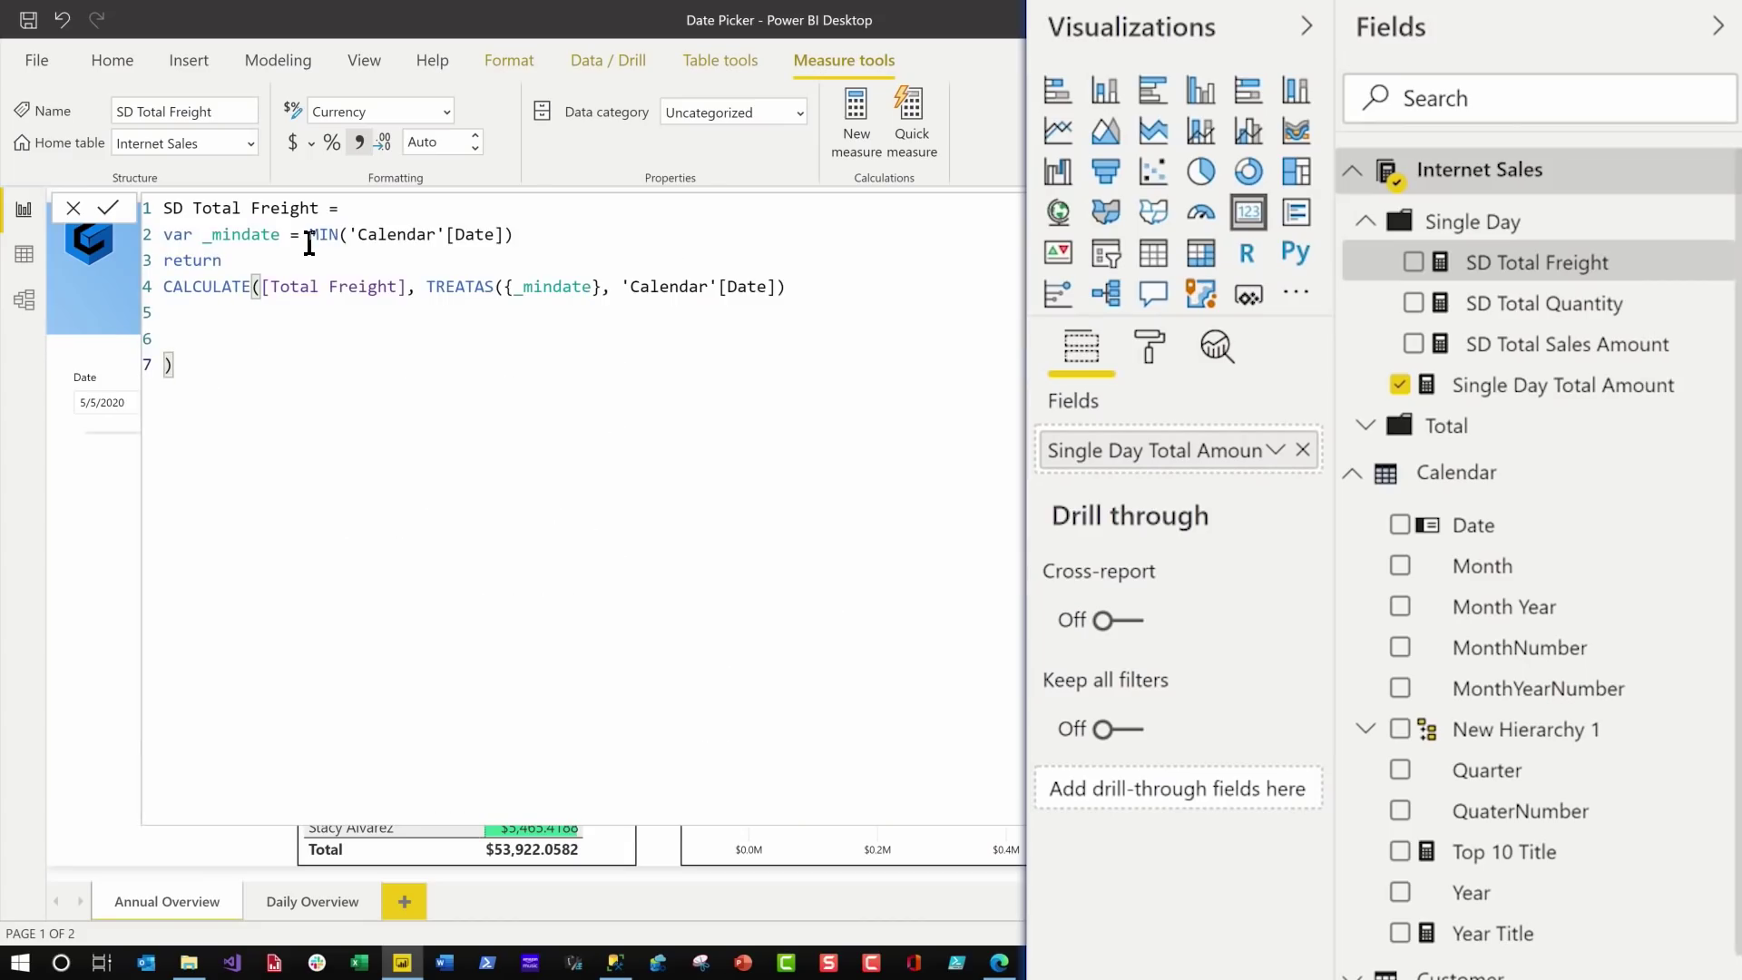
left_click(1547, 308)
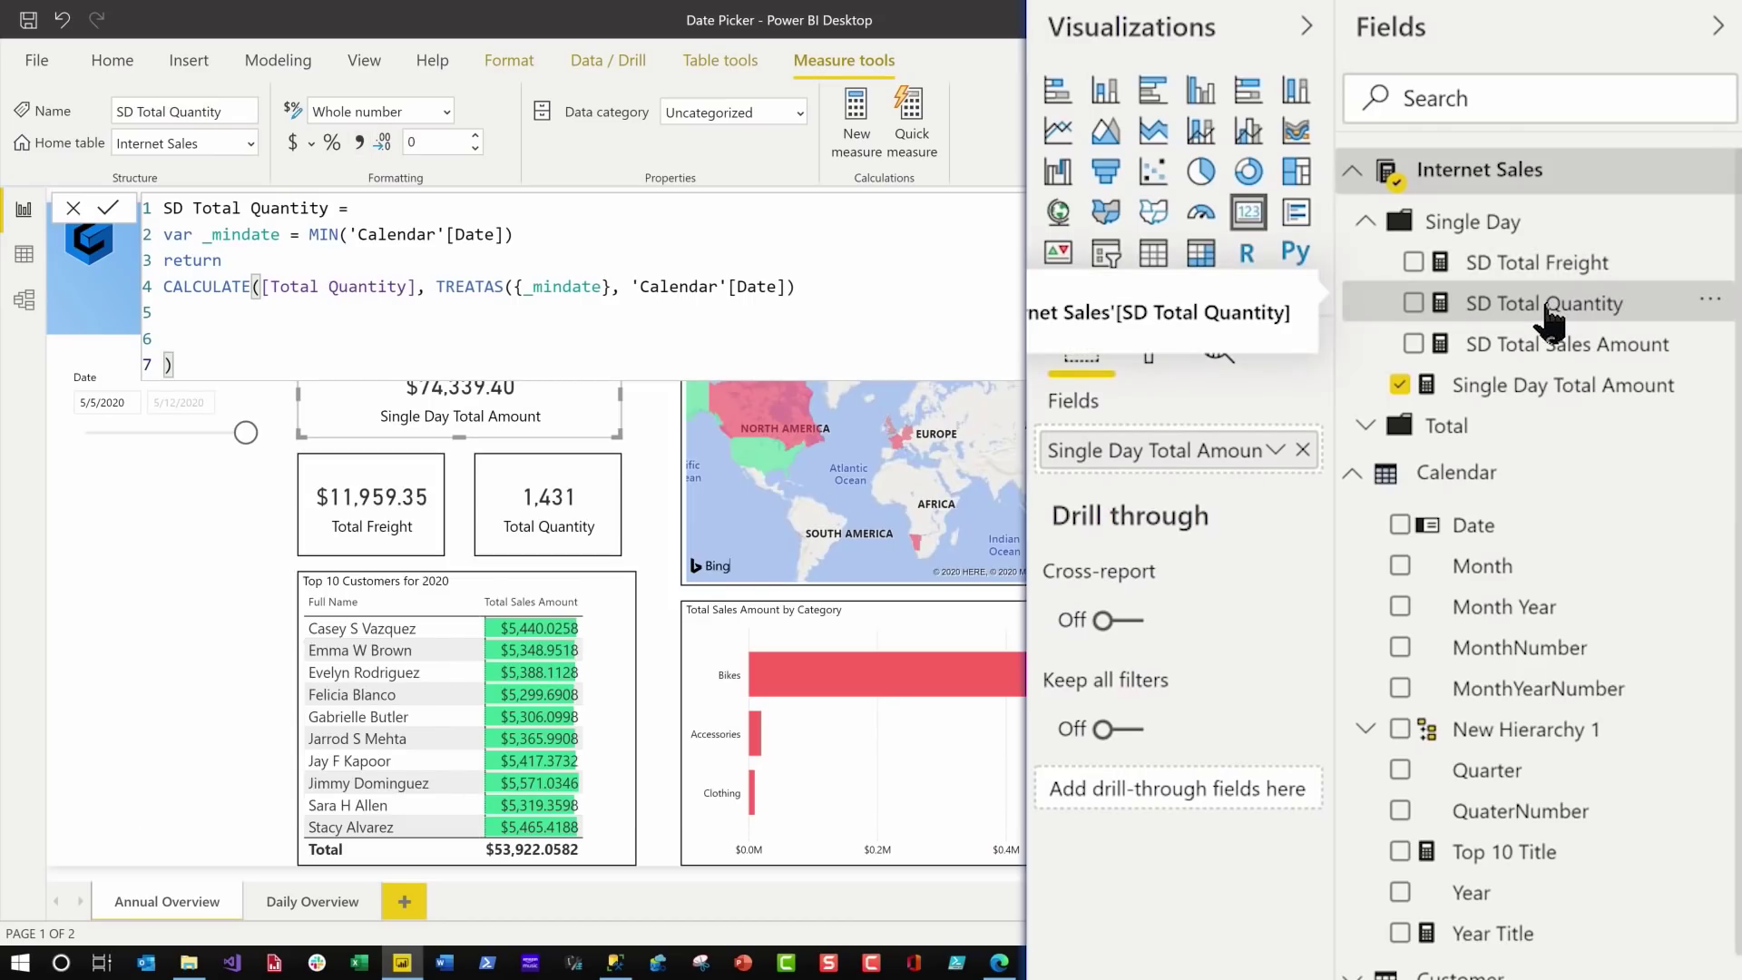
left_click(1534, 349)
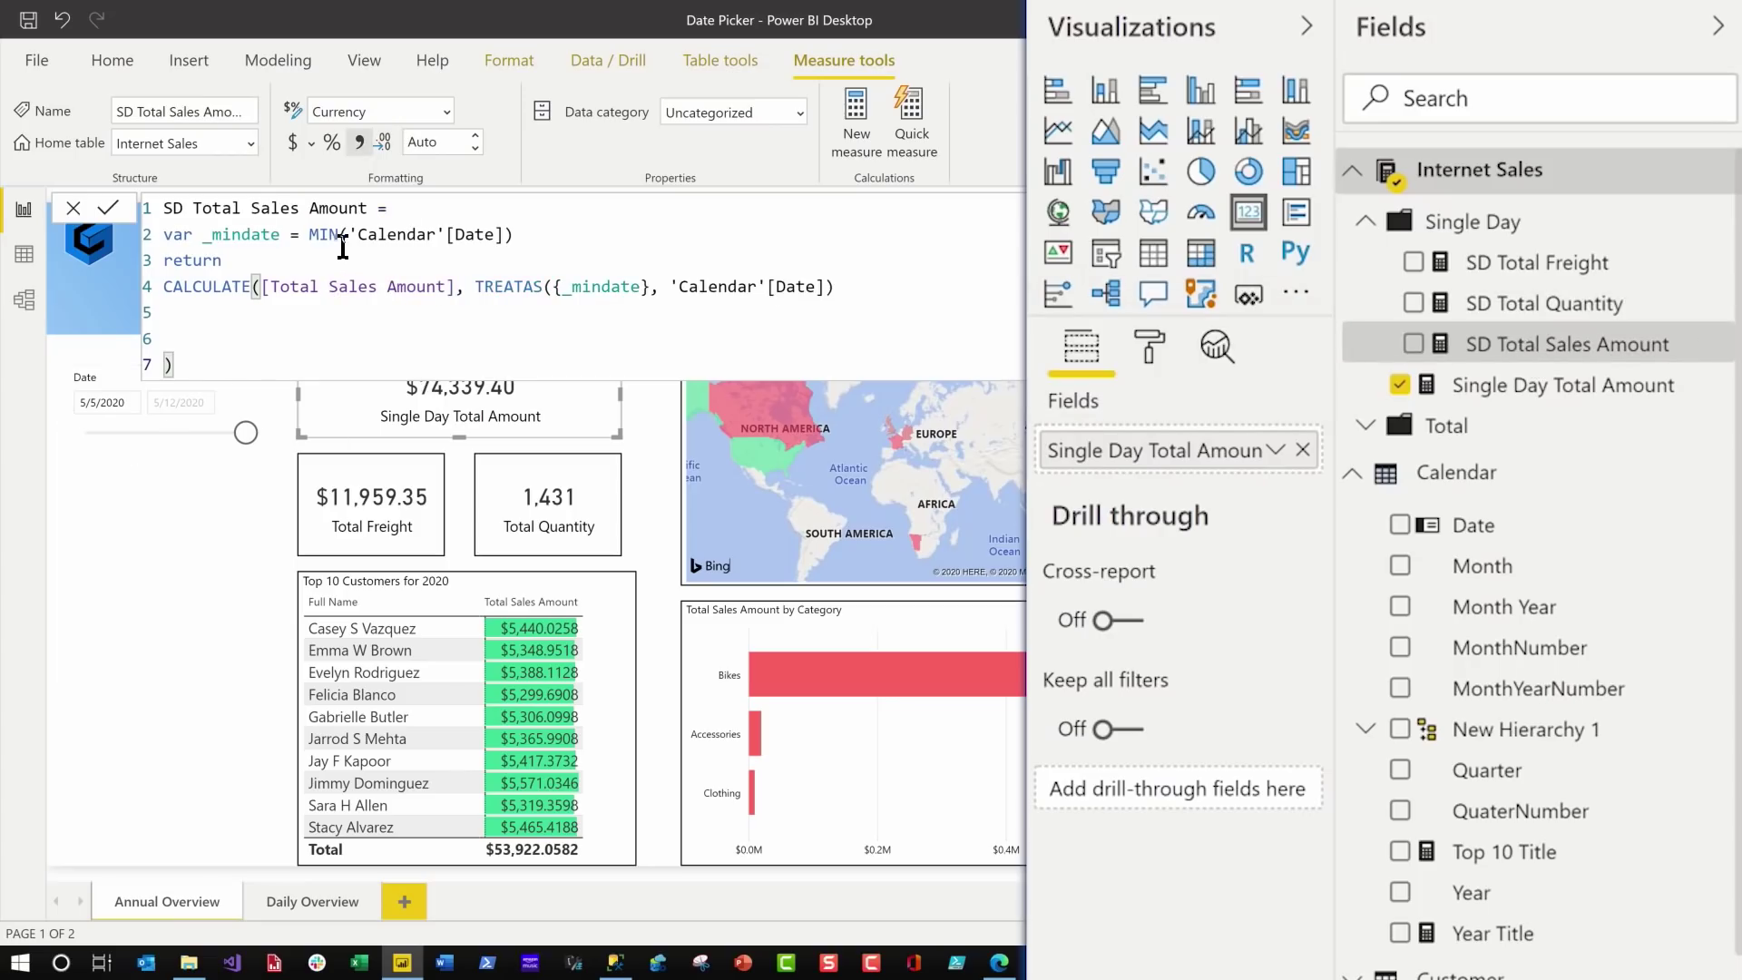
left_click(317, 896)
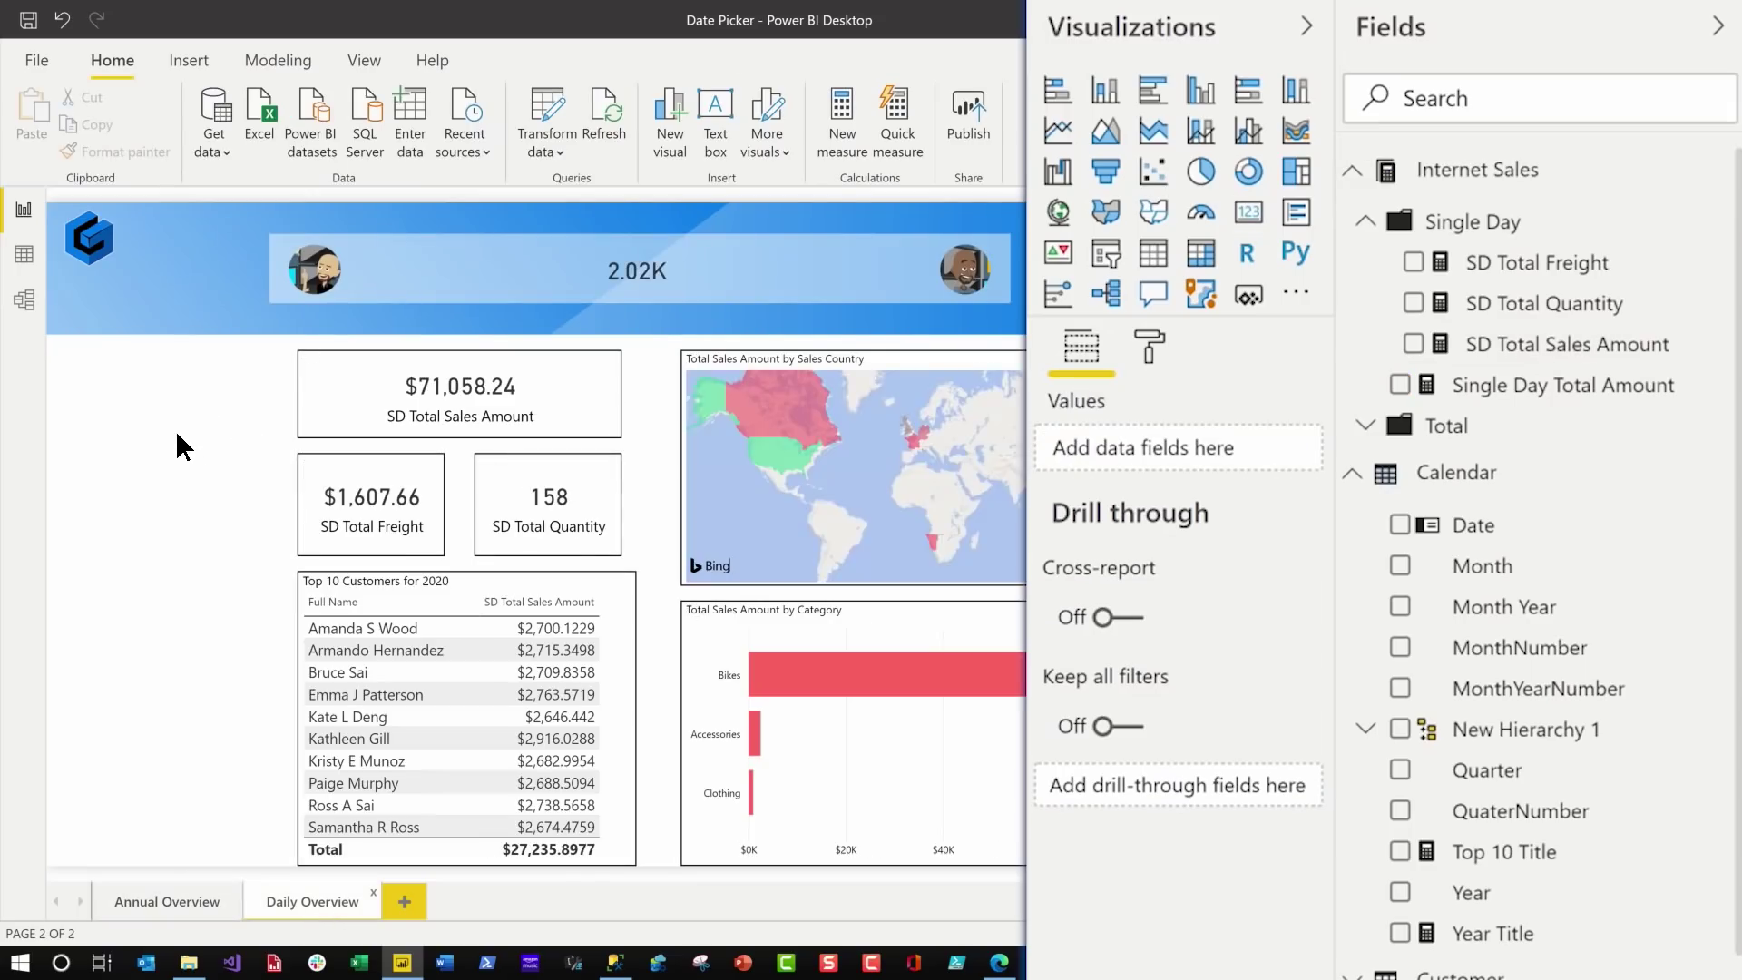
- Place a Date visual left of the cards and remove the page's 5/12/2020 date filter
left_click(538, 410)
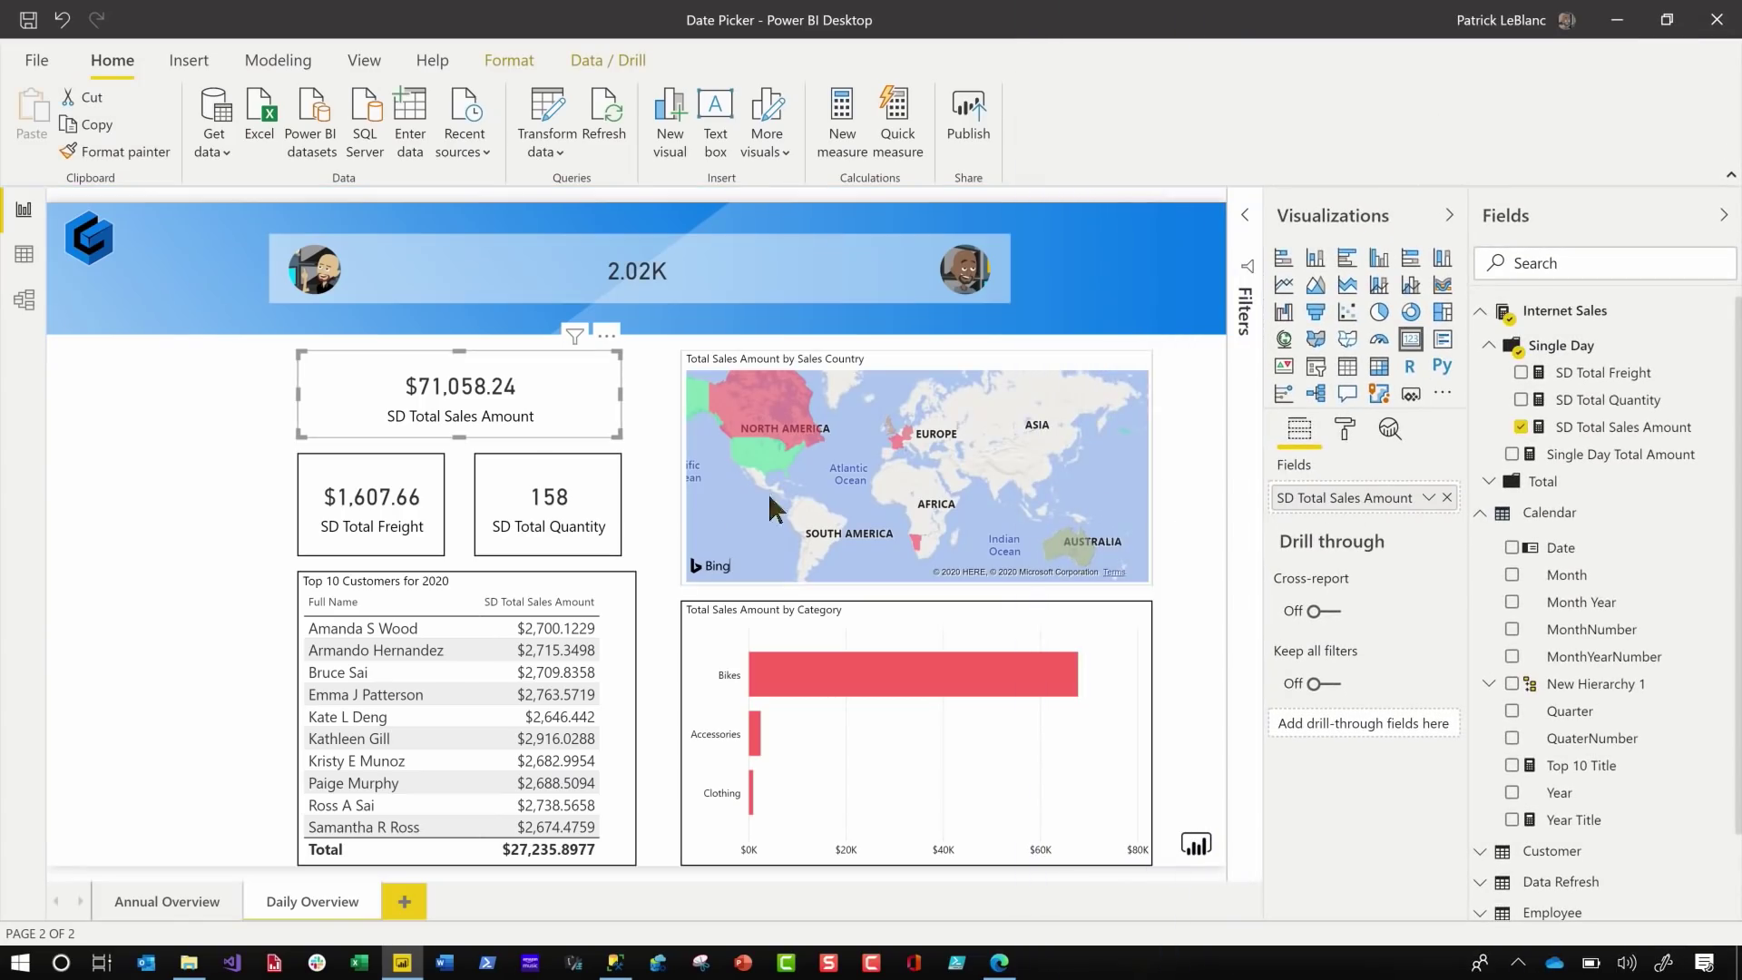
left_click(528, 536)
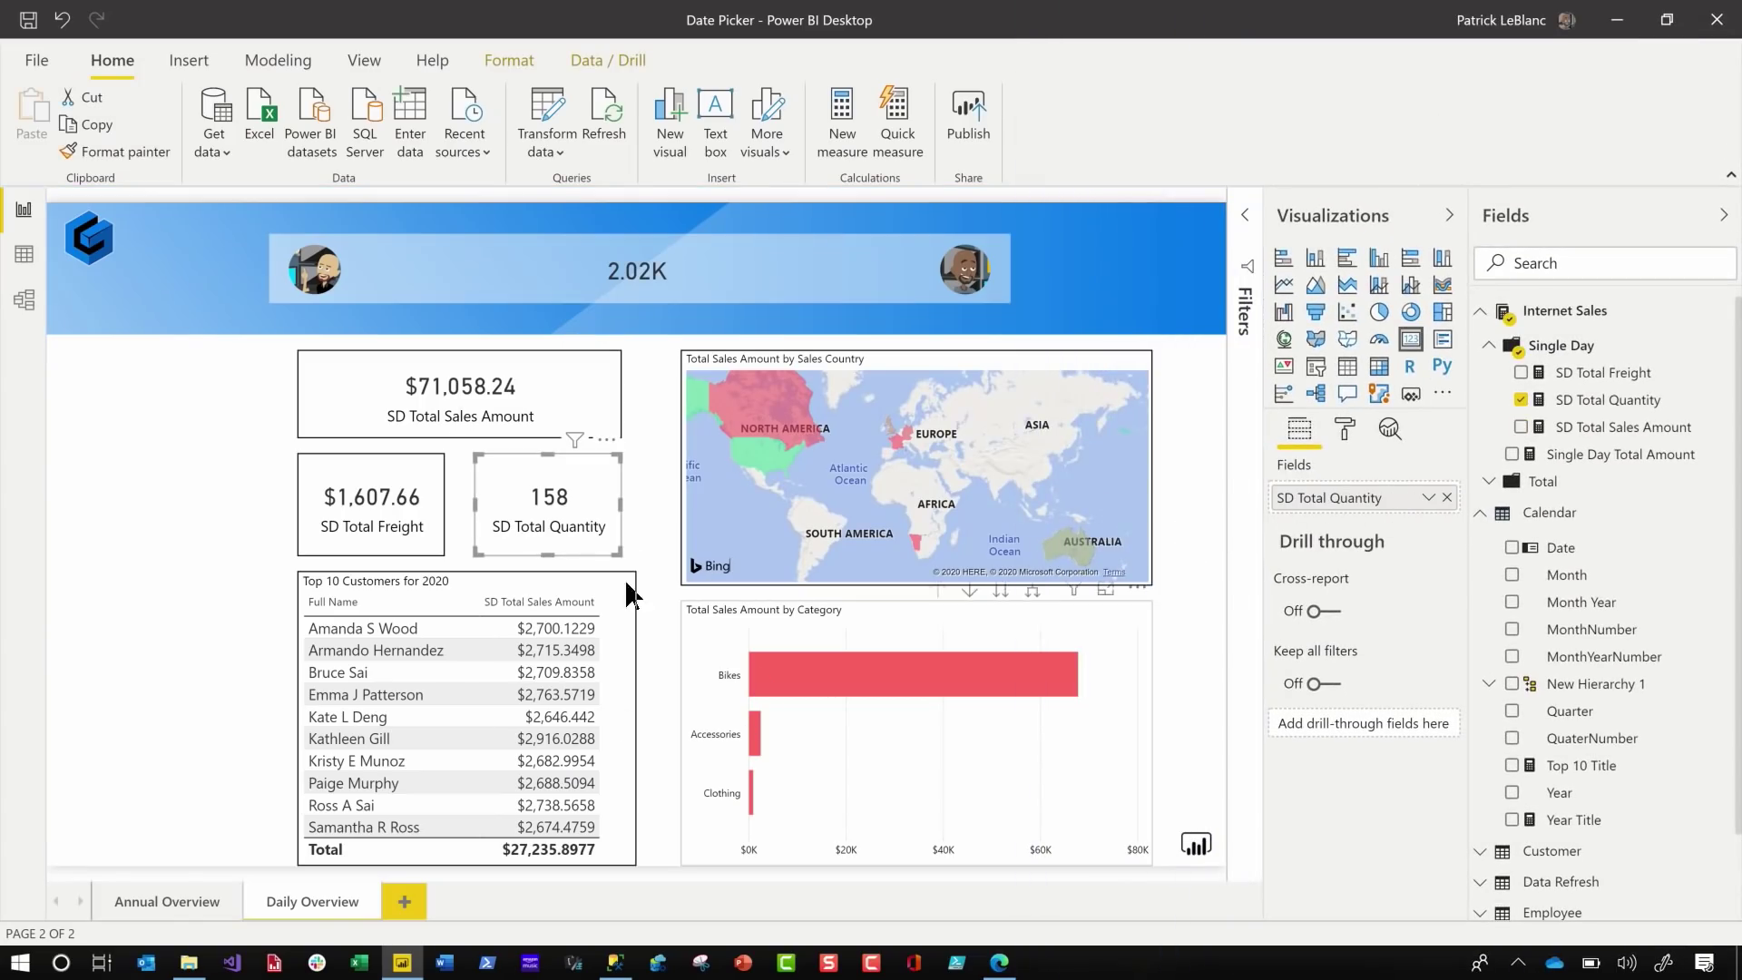
left_click(89, 499)
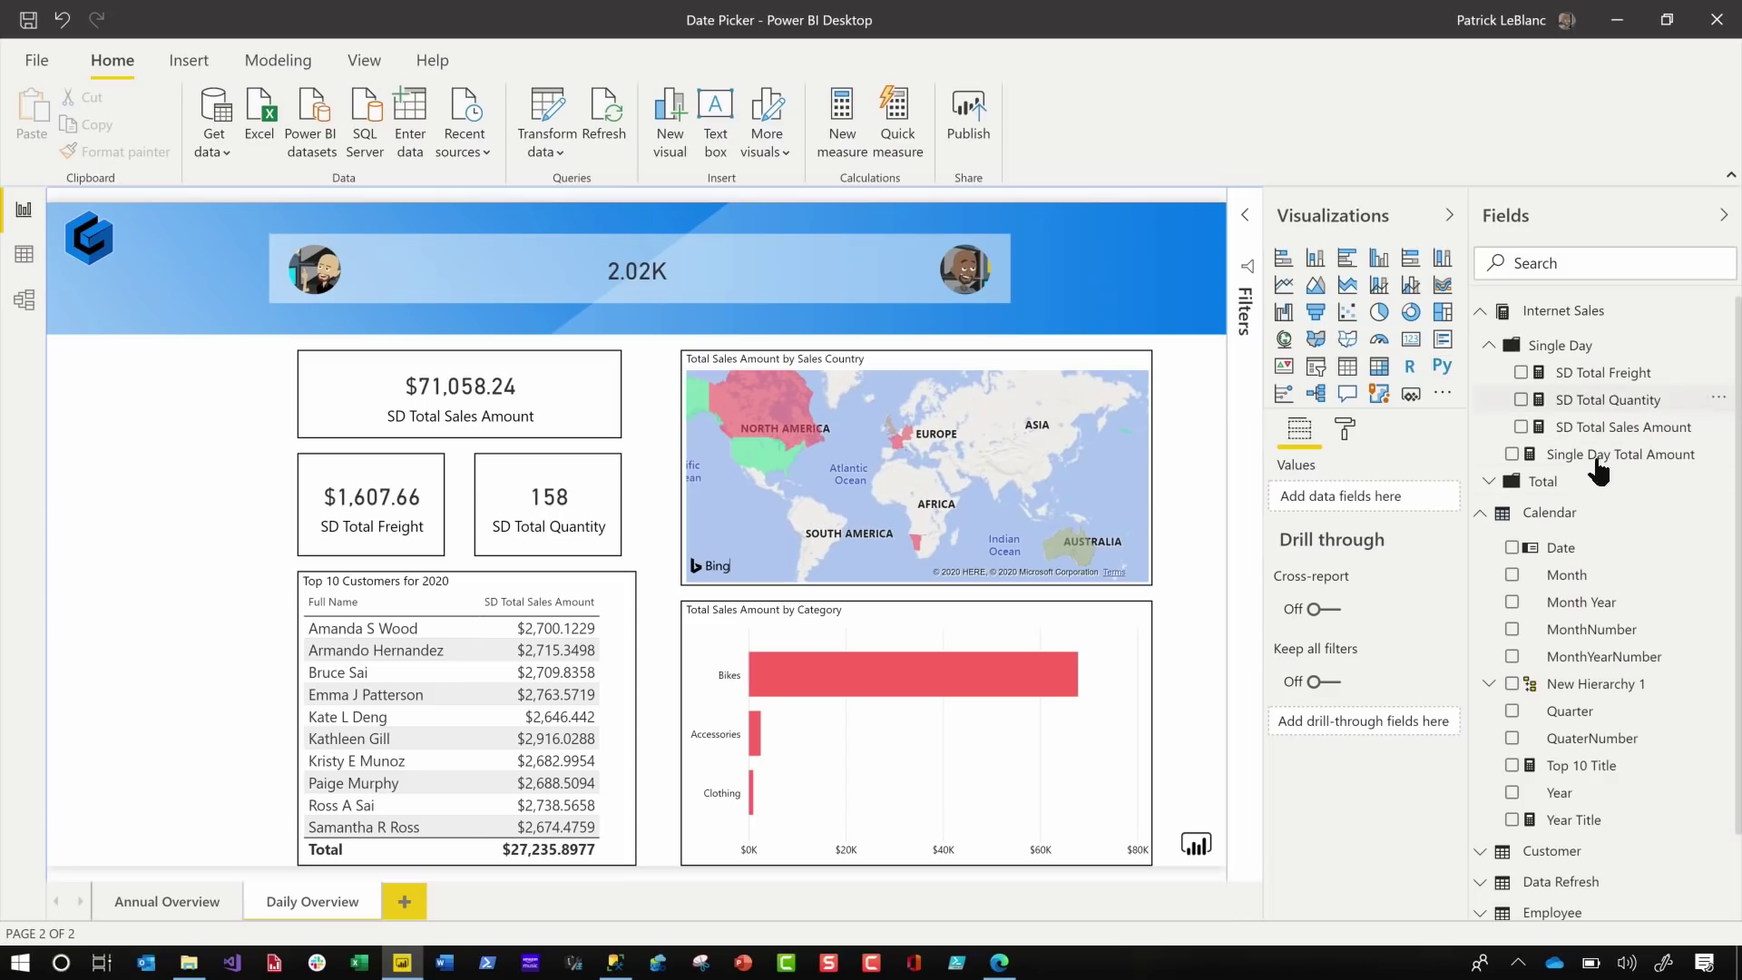
left_click_drag(1578, 549, 144, 414)
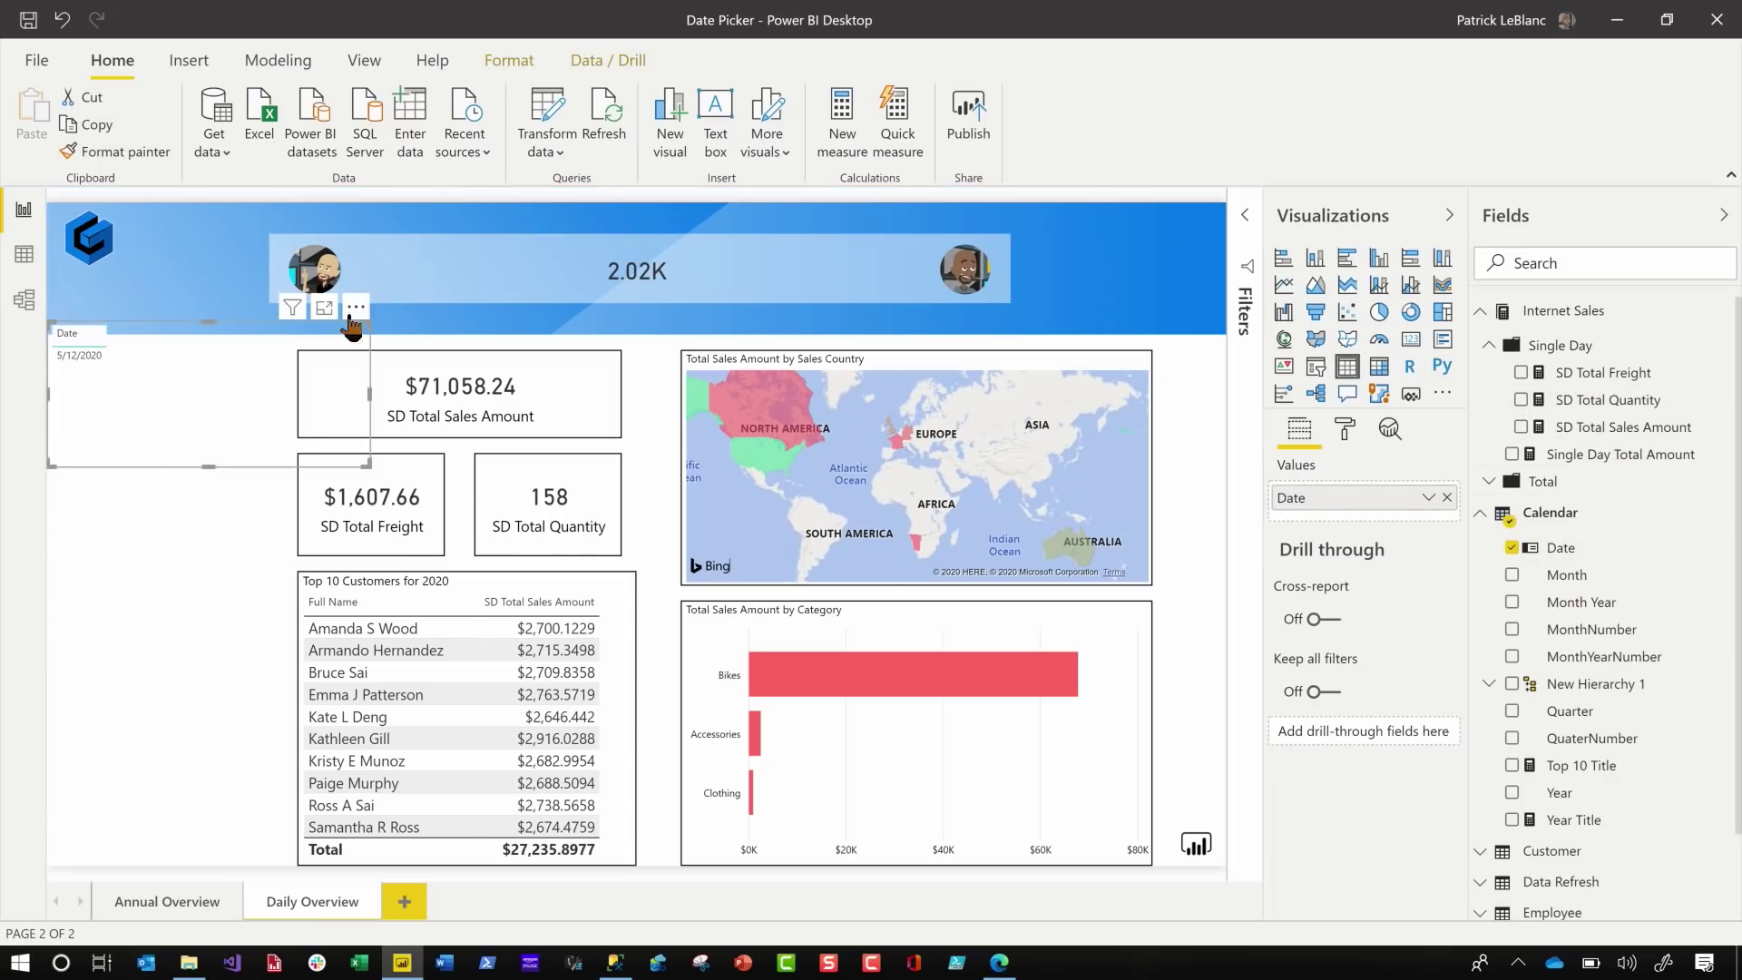
mouse_move(351, 319)
left_mouse_down()
mouse_move(332, 373)
mouse_move(368, 343)
left_mouse_up()
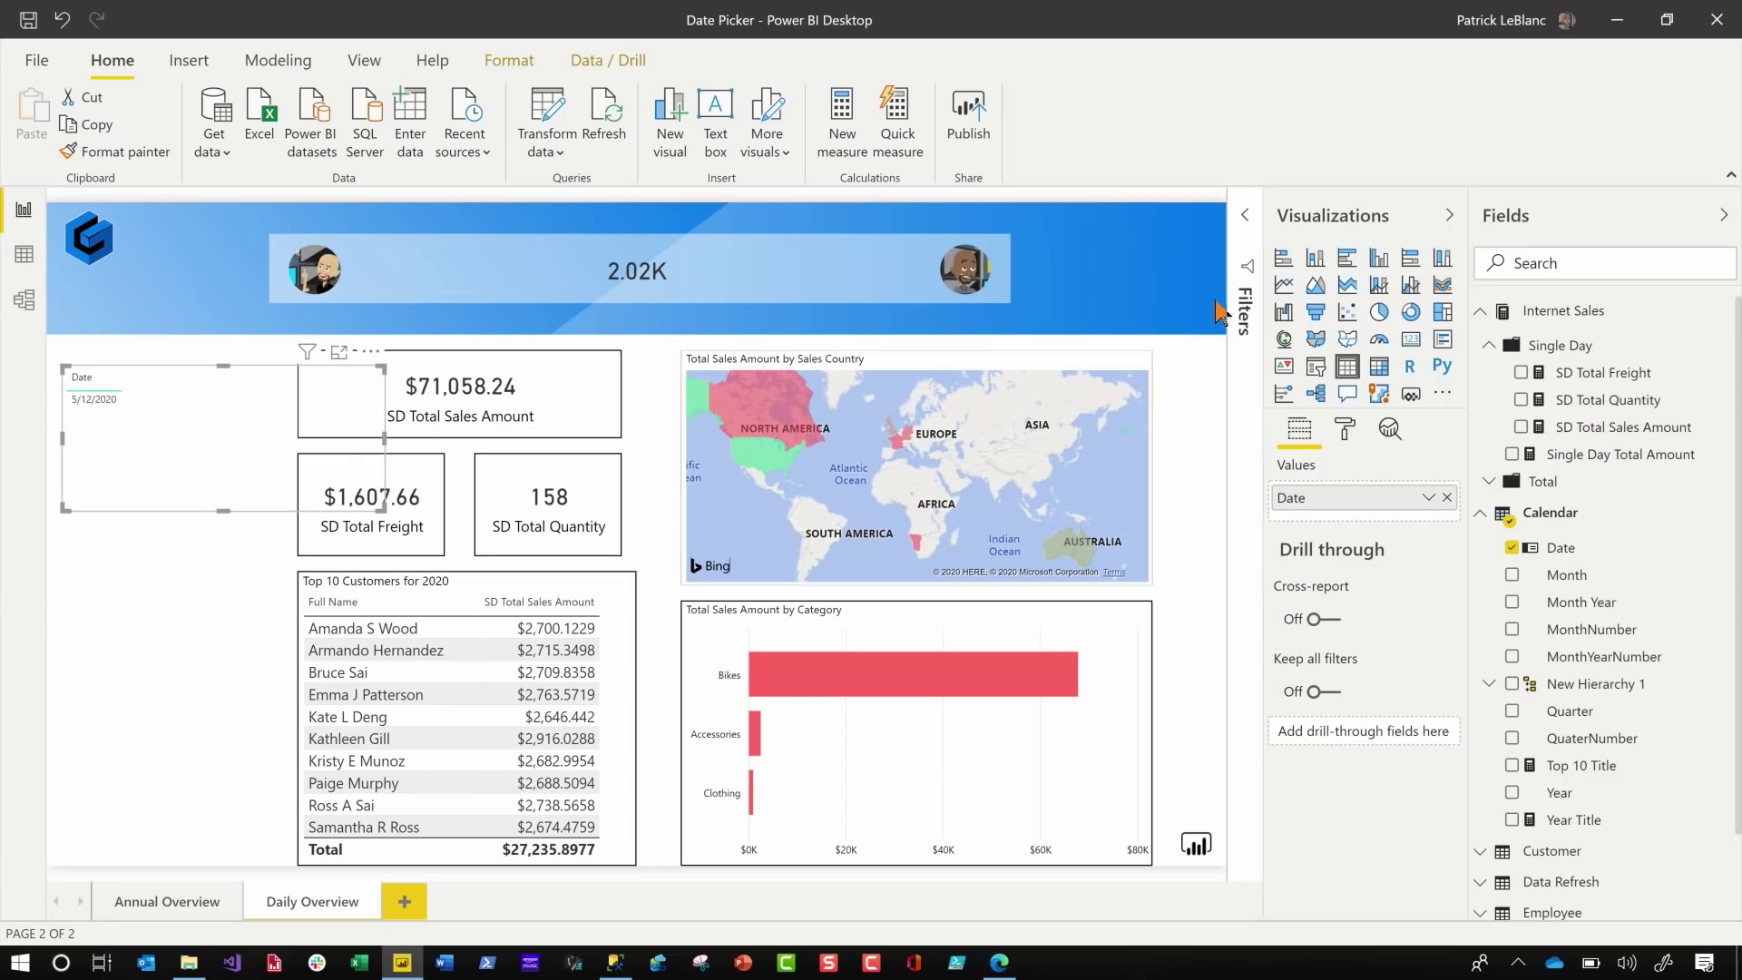
left_click(1240, 219)
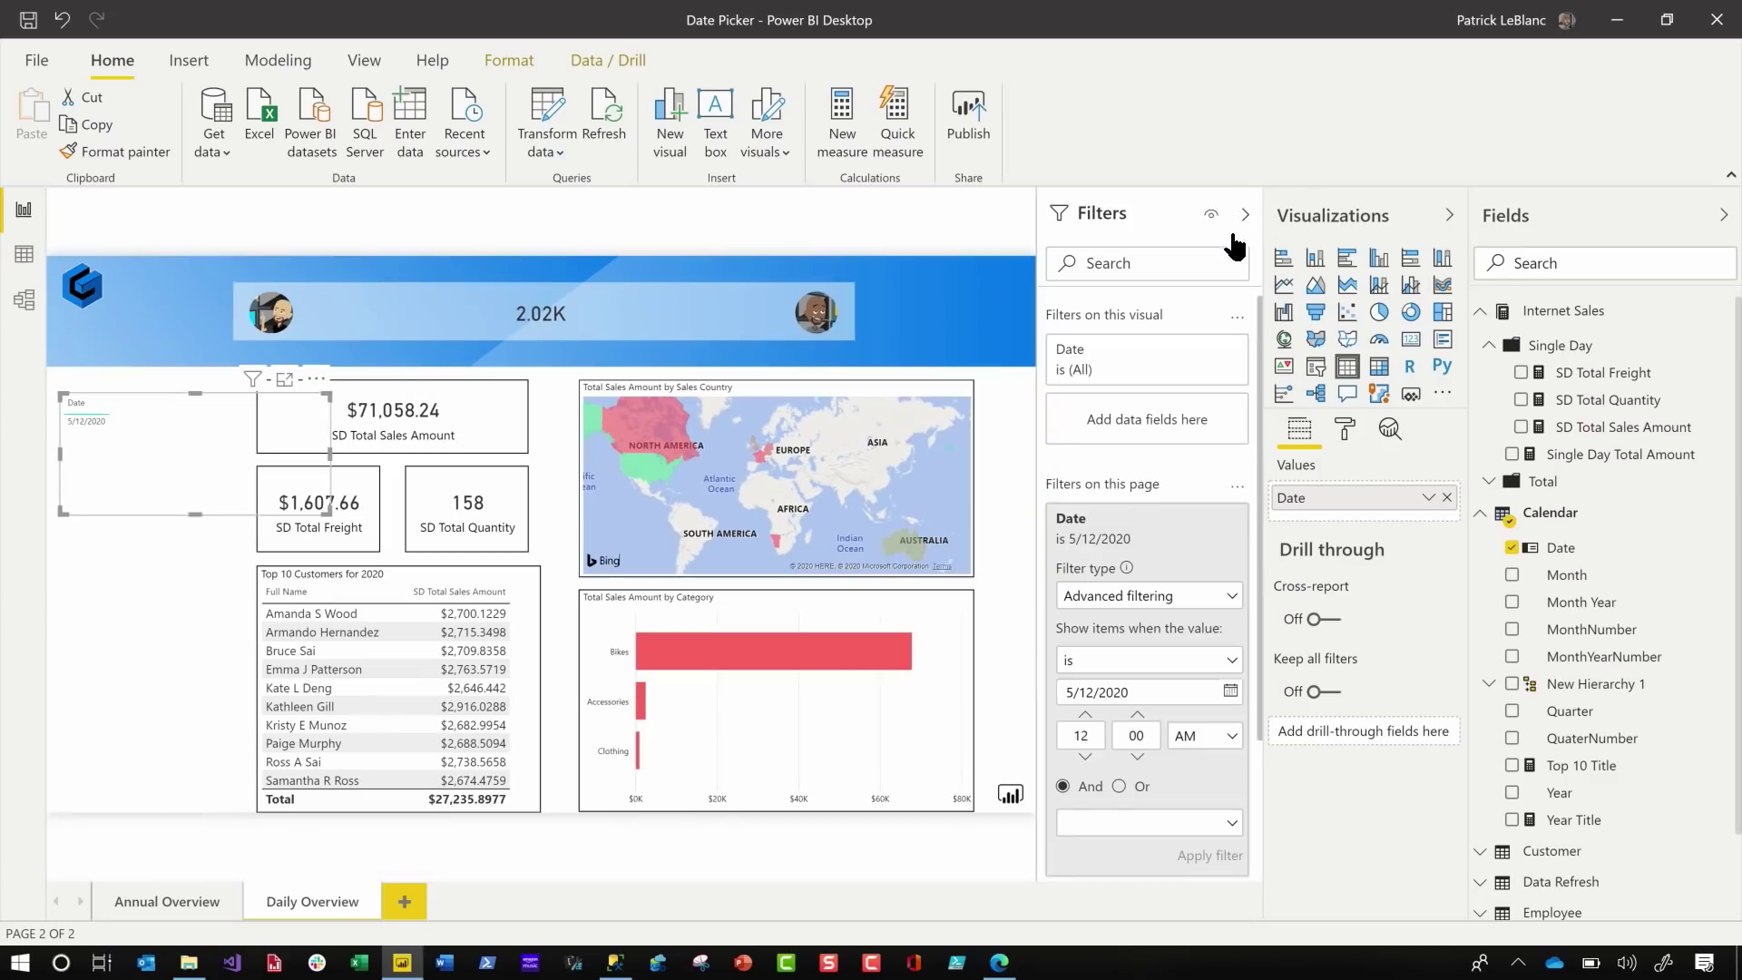
left_click(1205, 520)
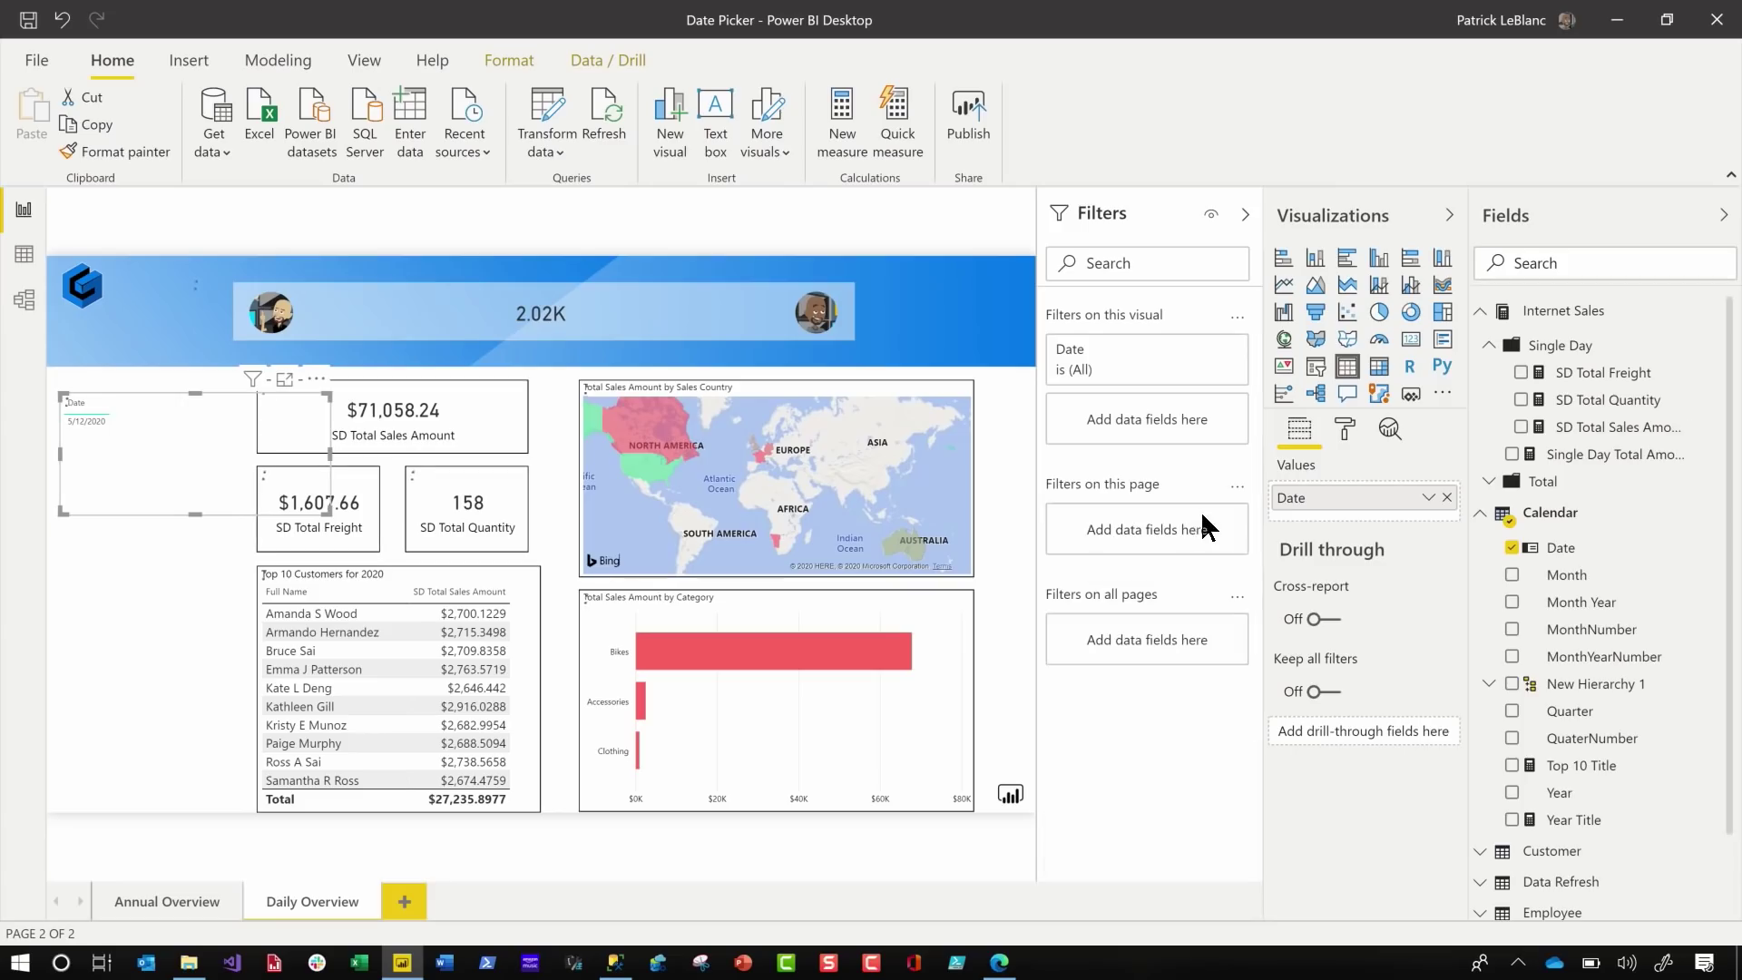
- Turn the Date visual into a compact slicer in After mode
left_click(315, 381)
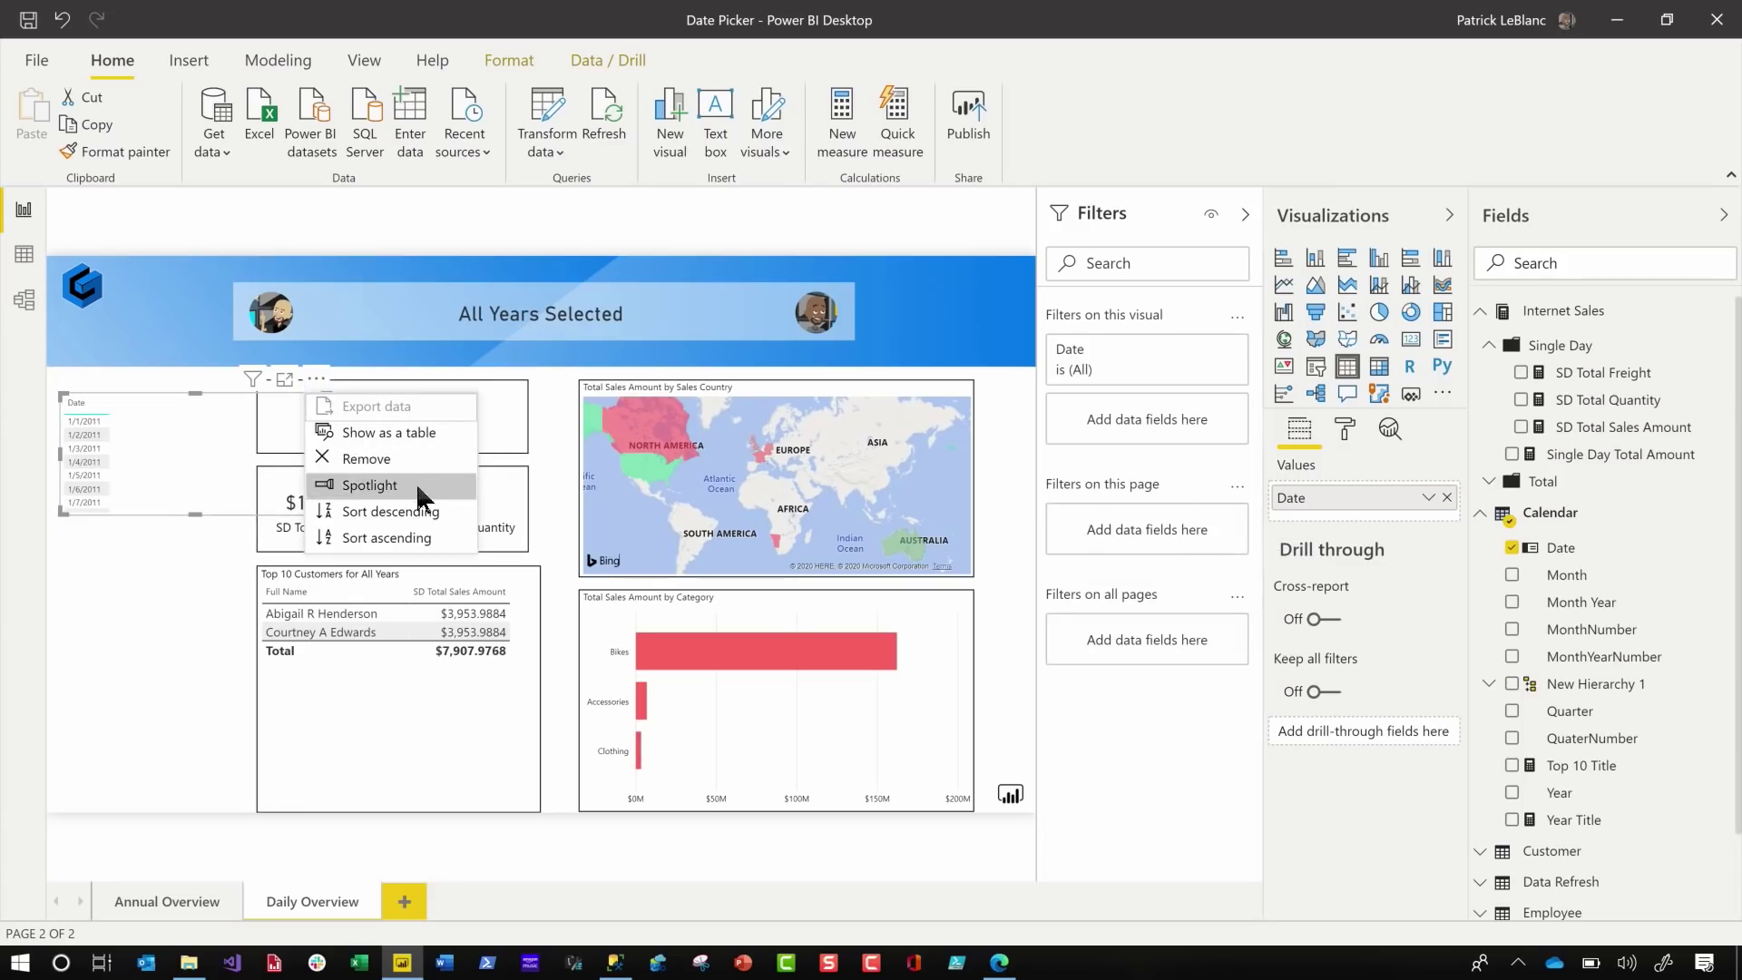
left_click(1318, 381)
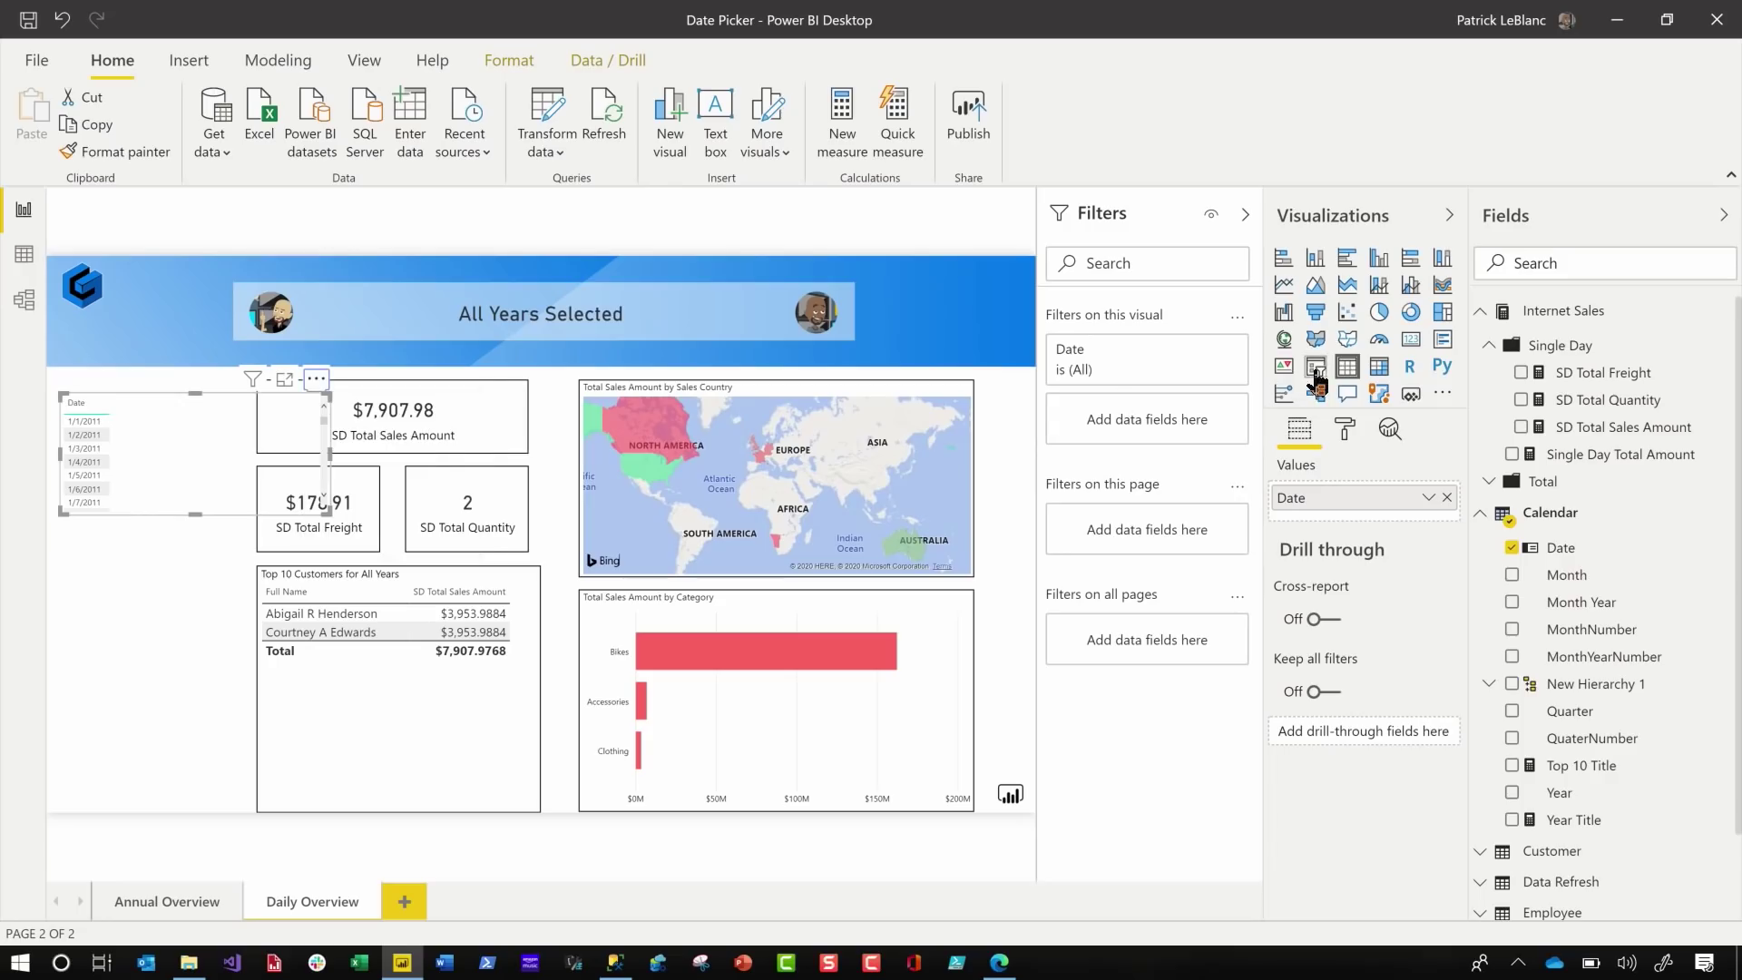
left_click(1316, 377)
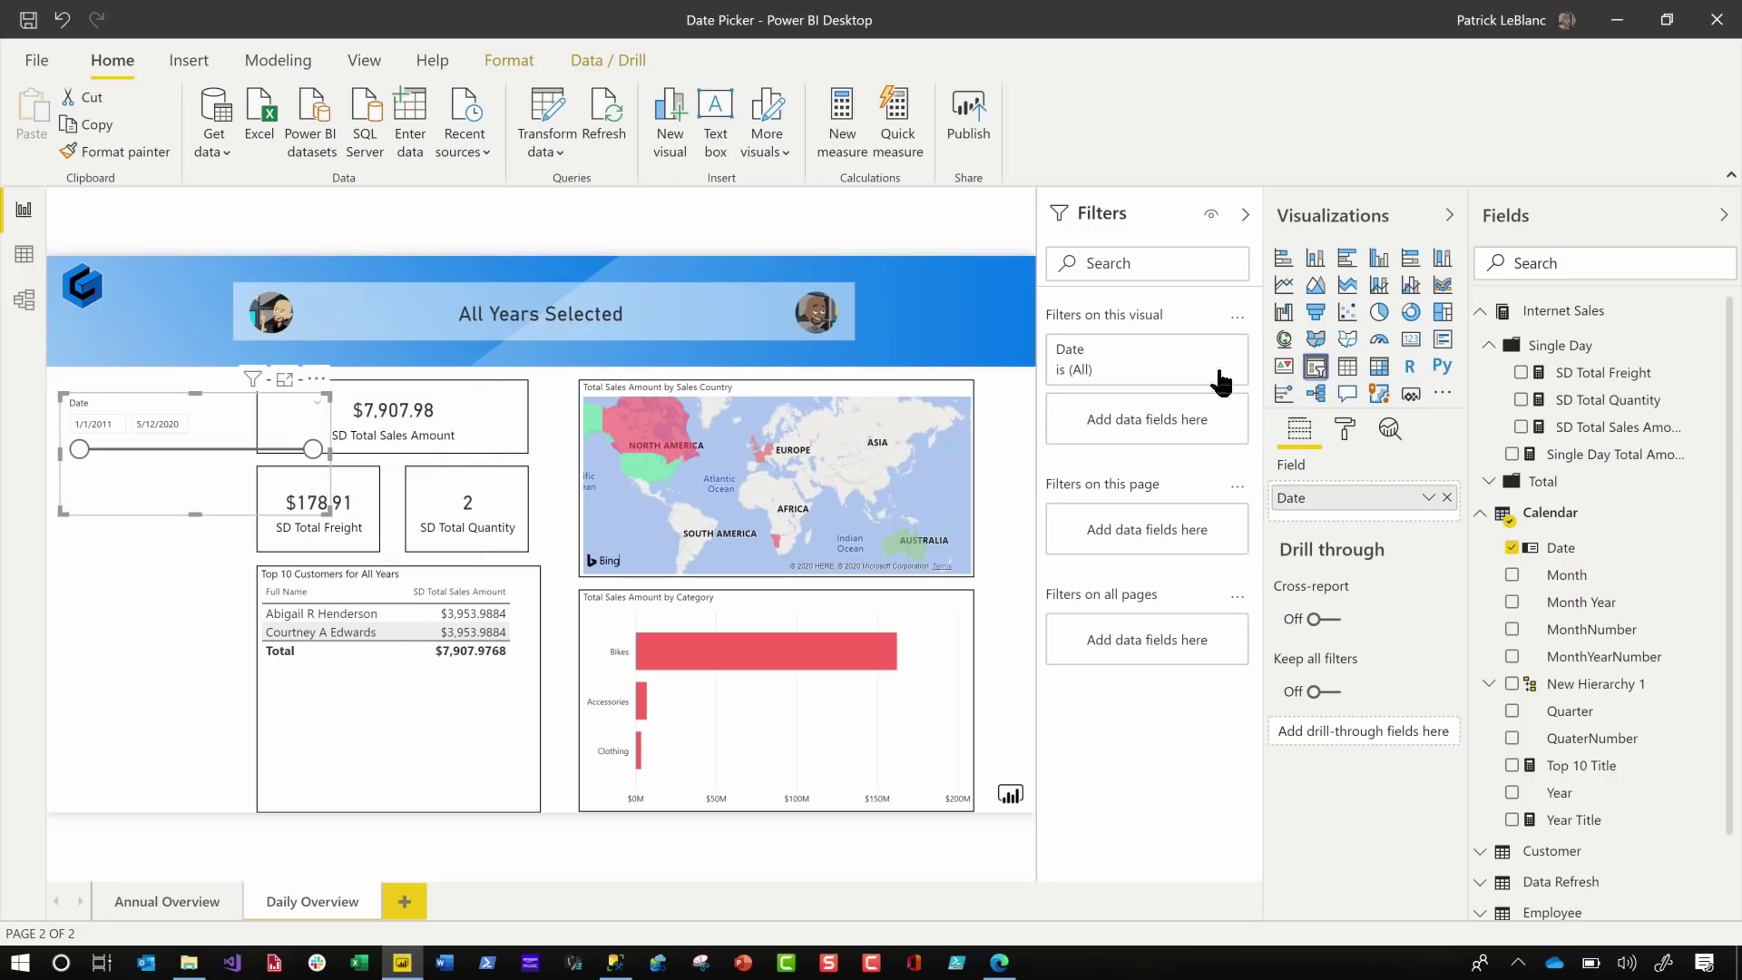
left_click(318, 405)
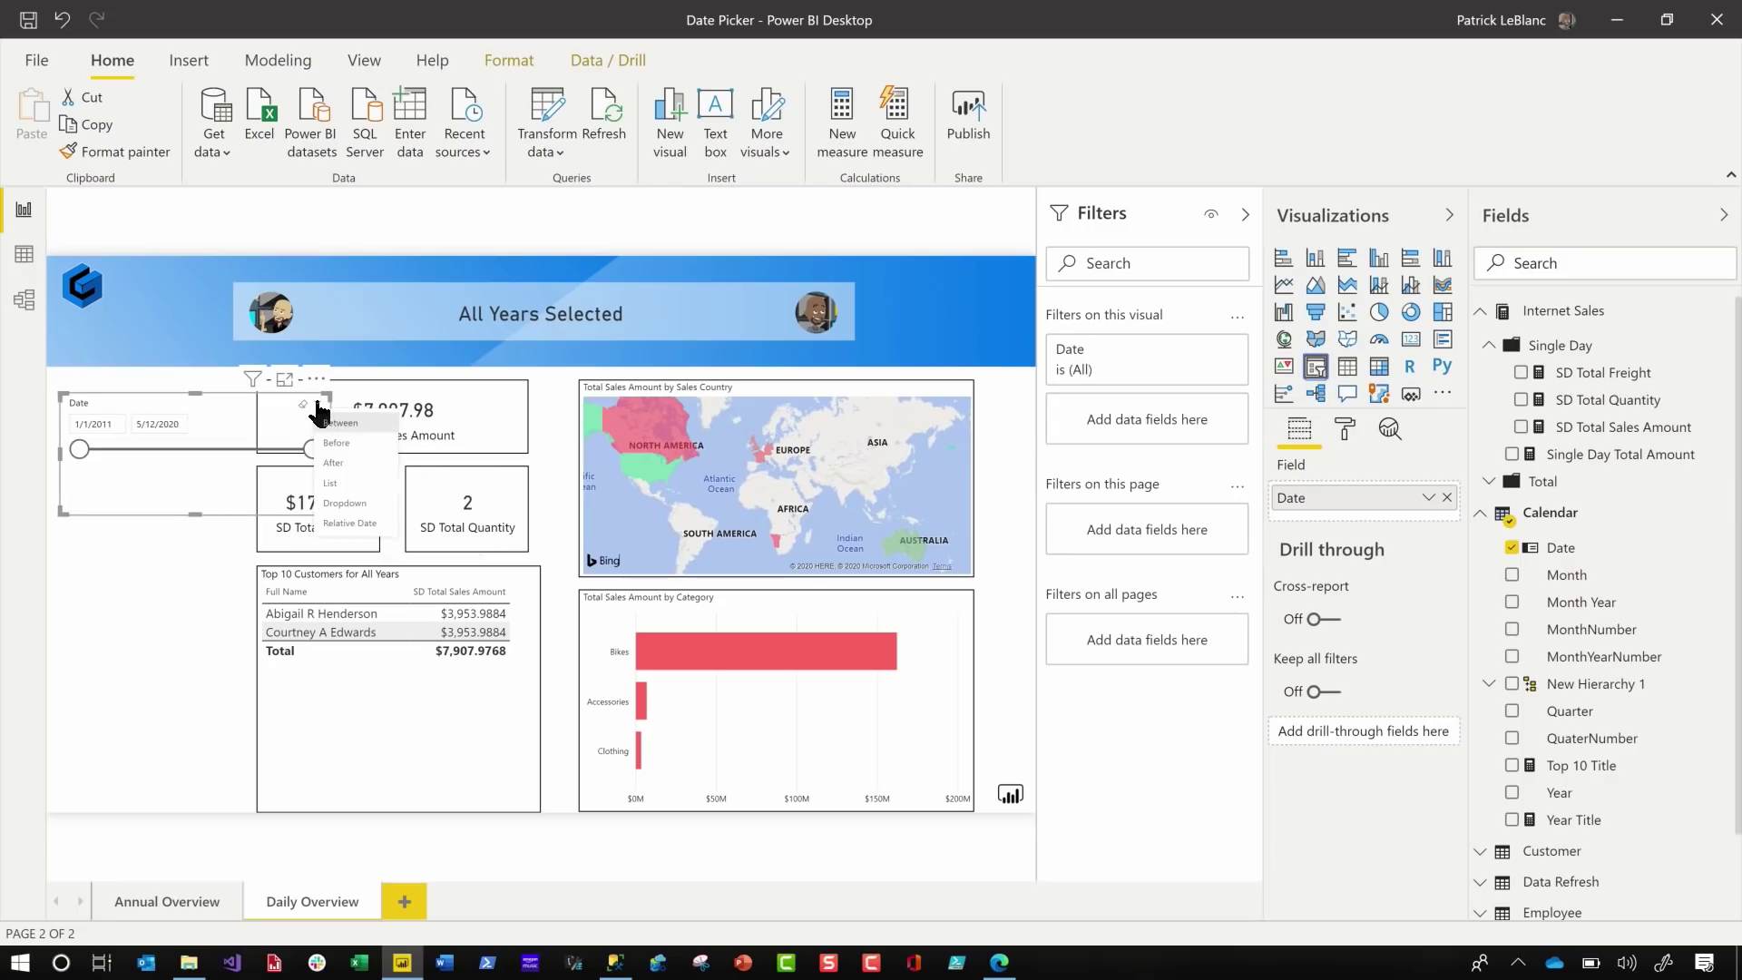
left_click(342, 469)
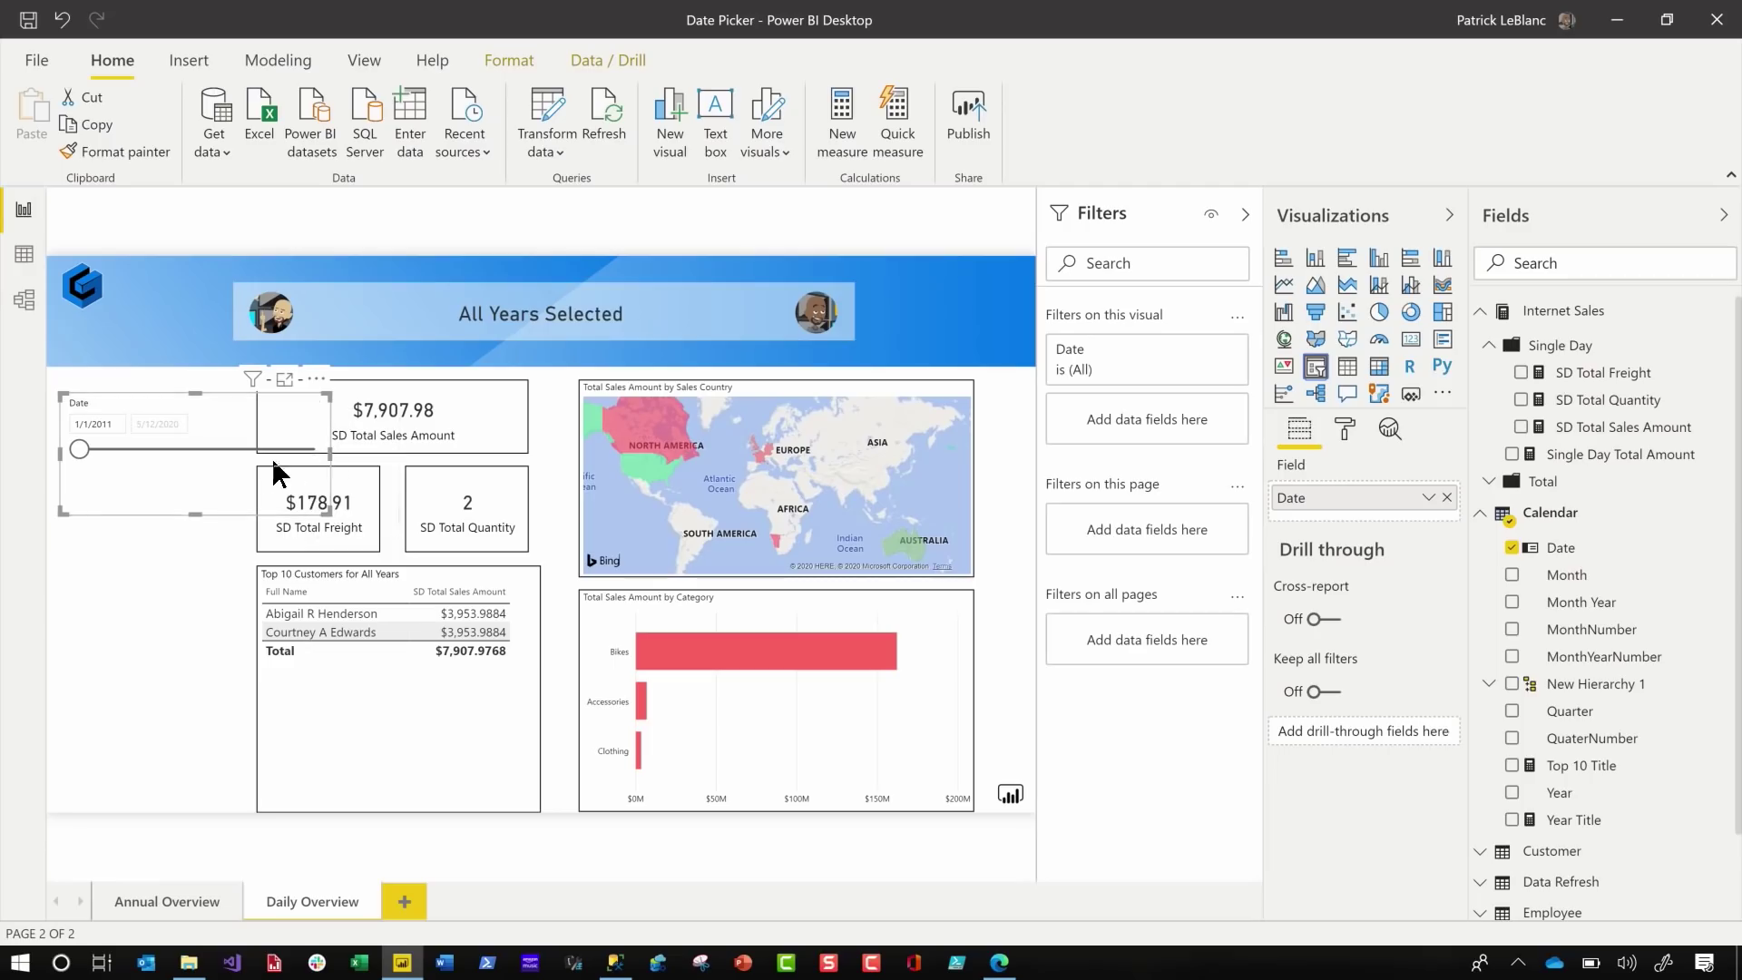
left_click_drag(275, 472, 231, 464)
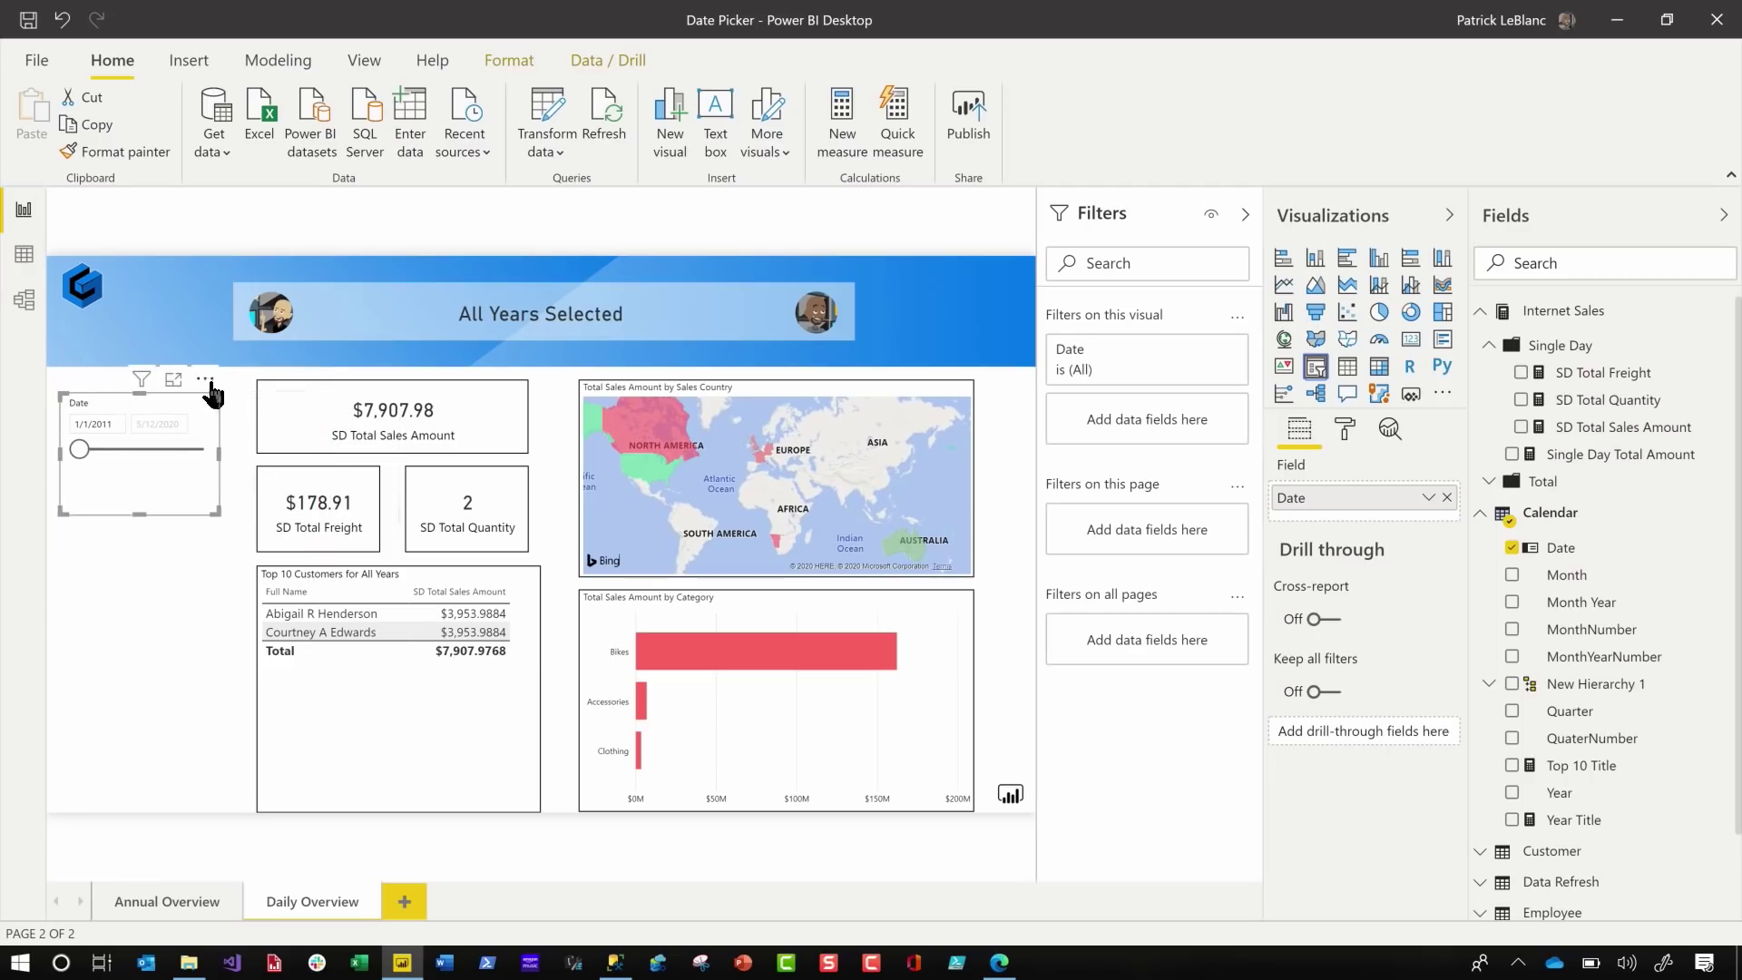
left_click_drag(211, 393, 230, 362)
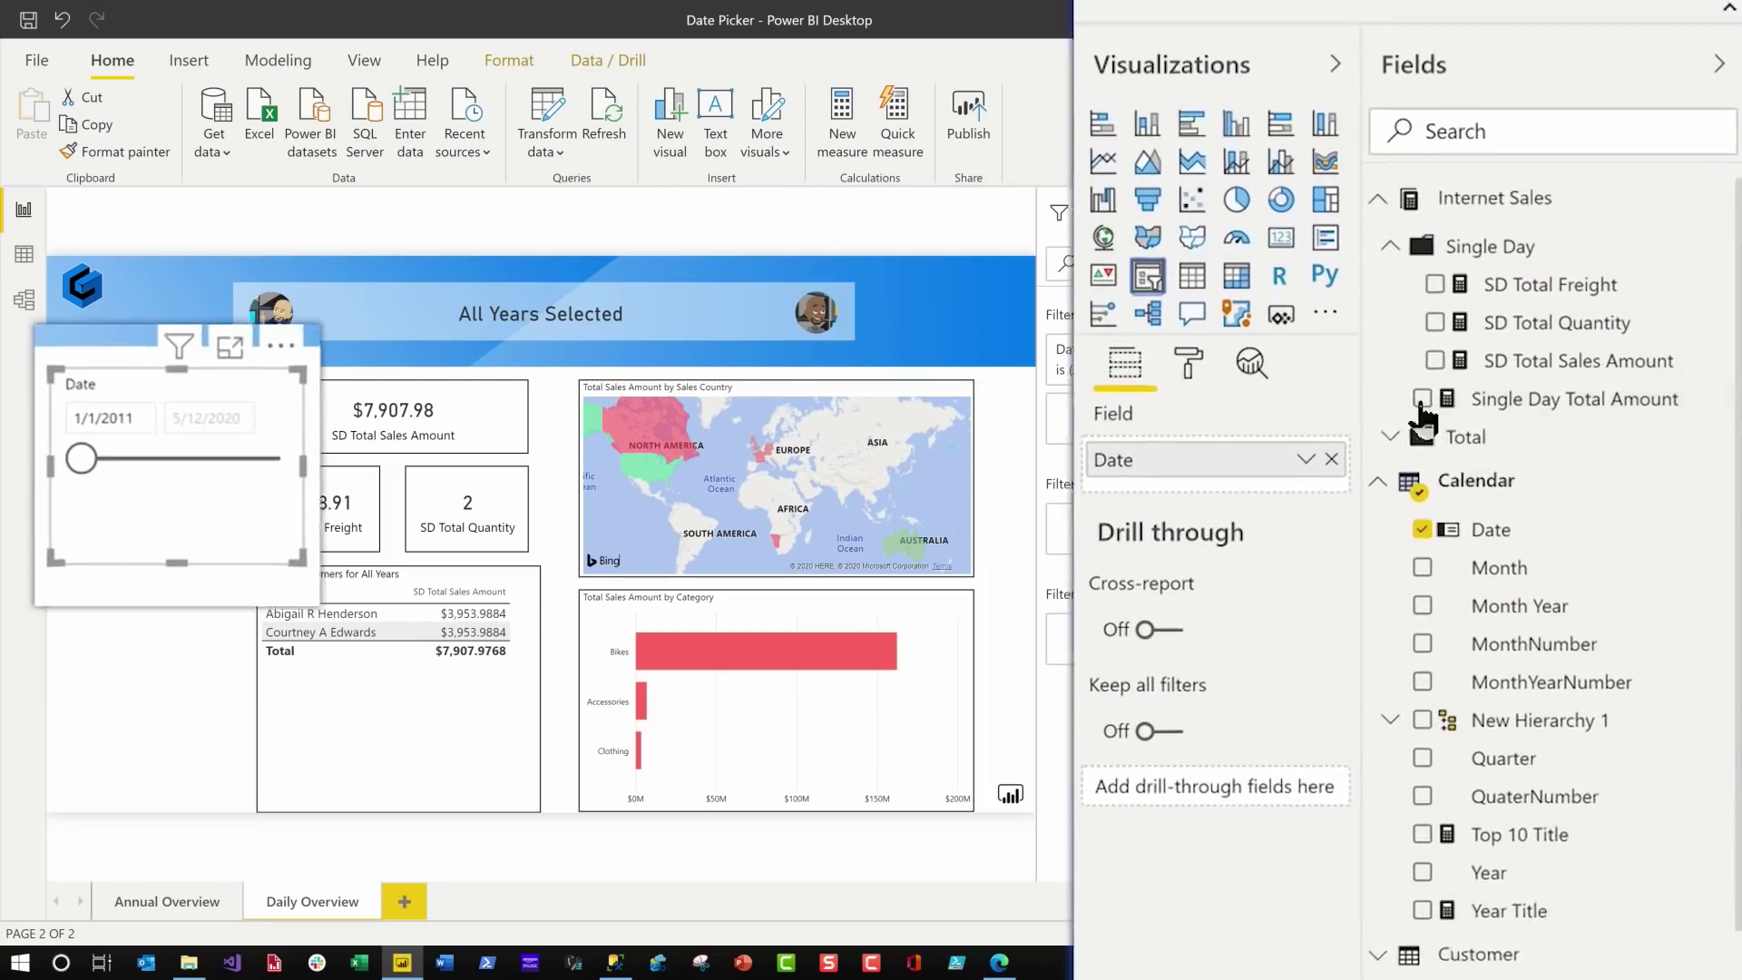
- Hide the slicer's slider and enter 17 in its date input settings
left_click(1134, 345)
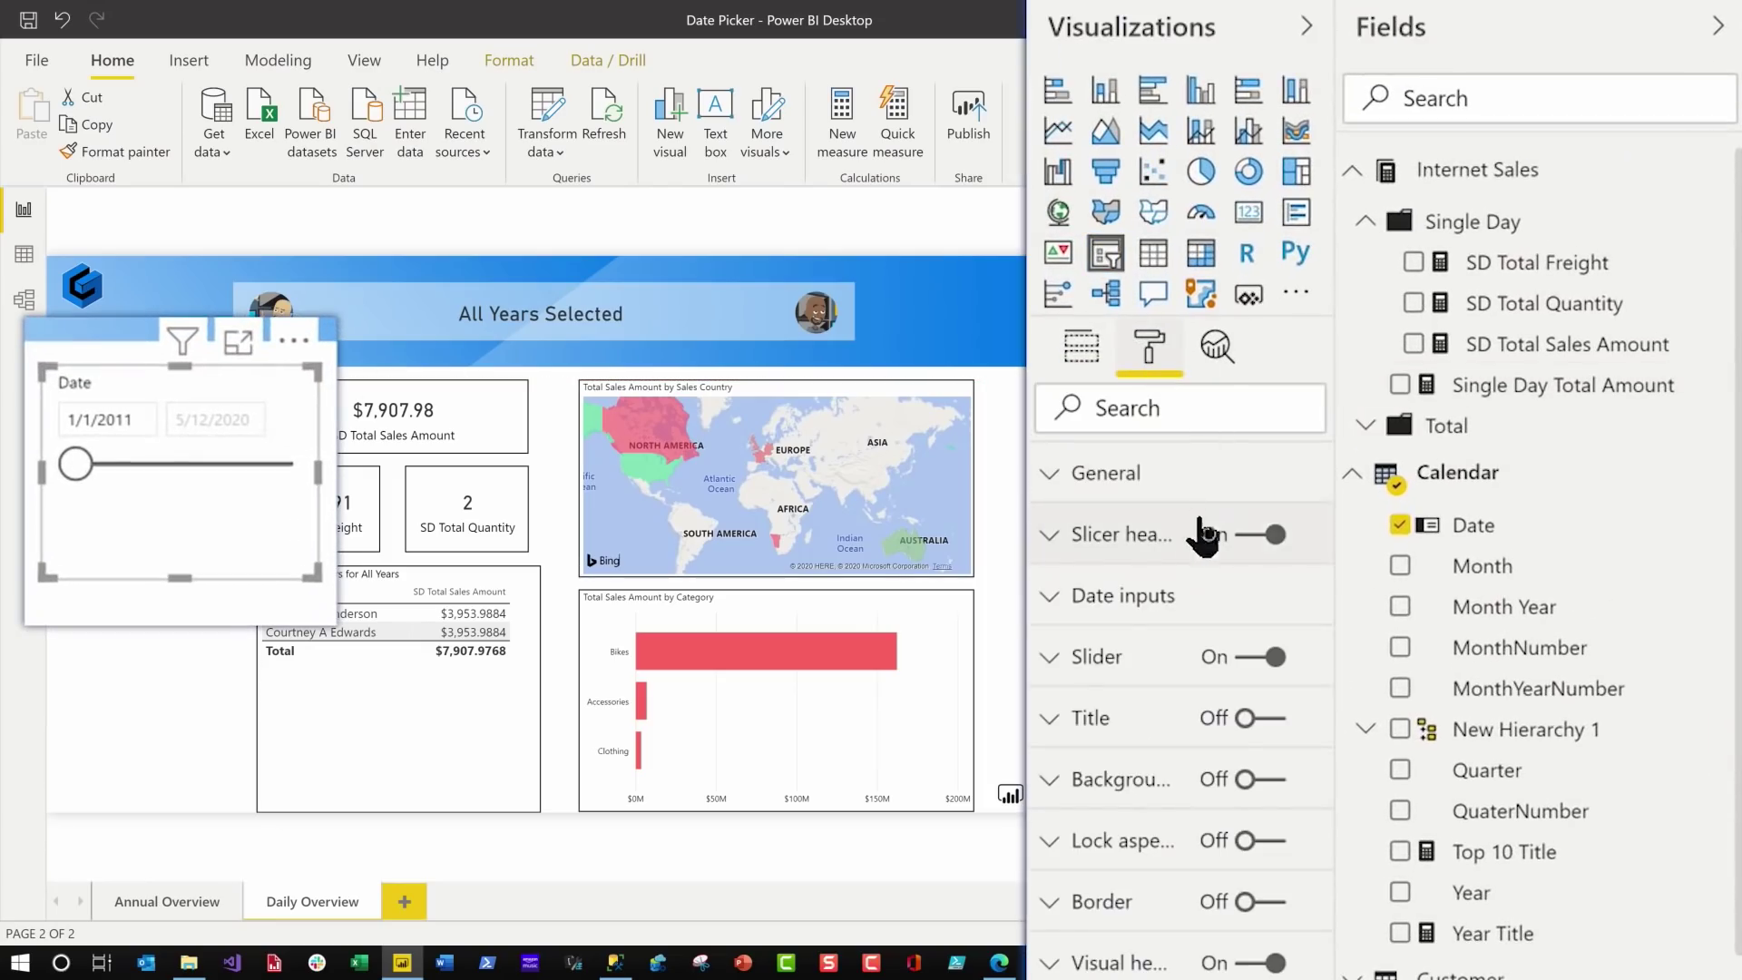
left_click(1261, 657)
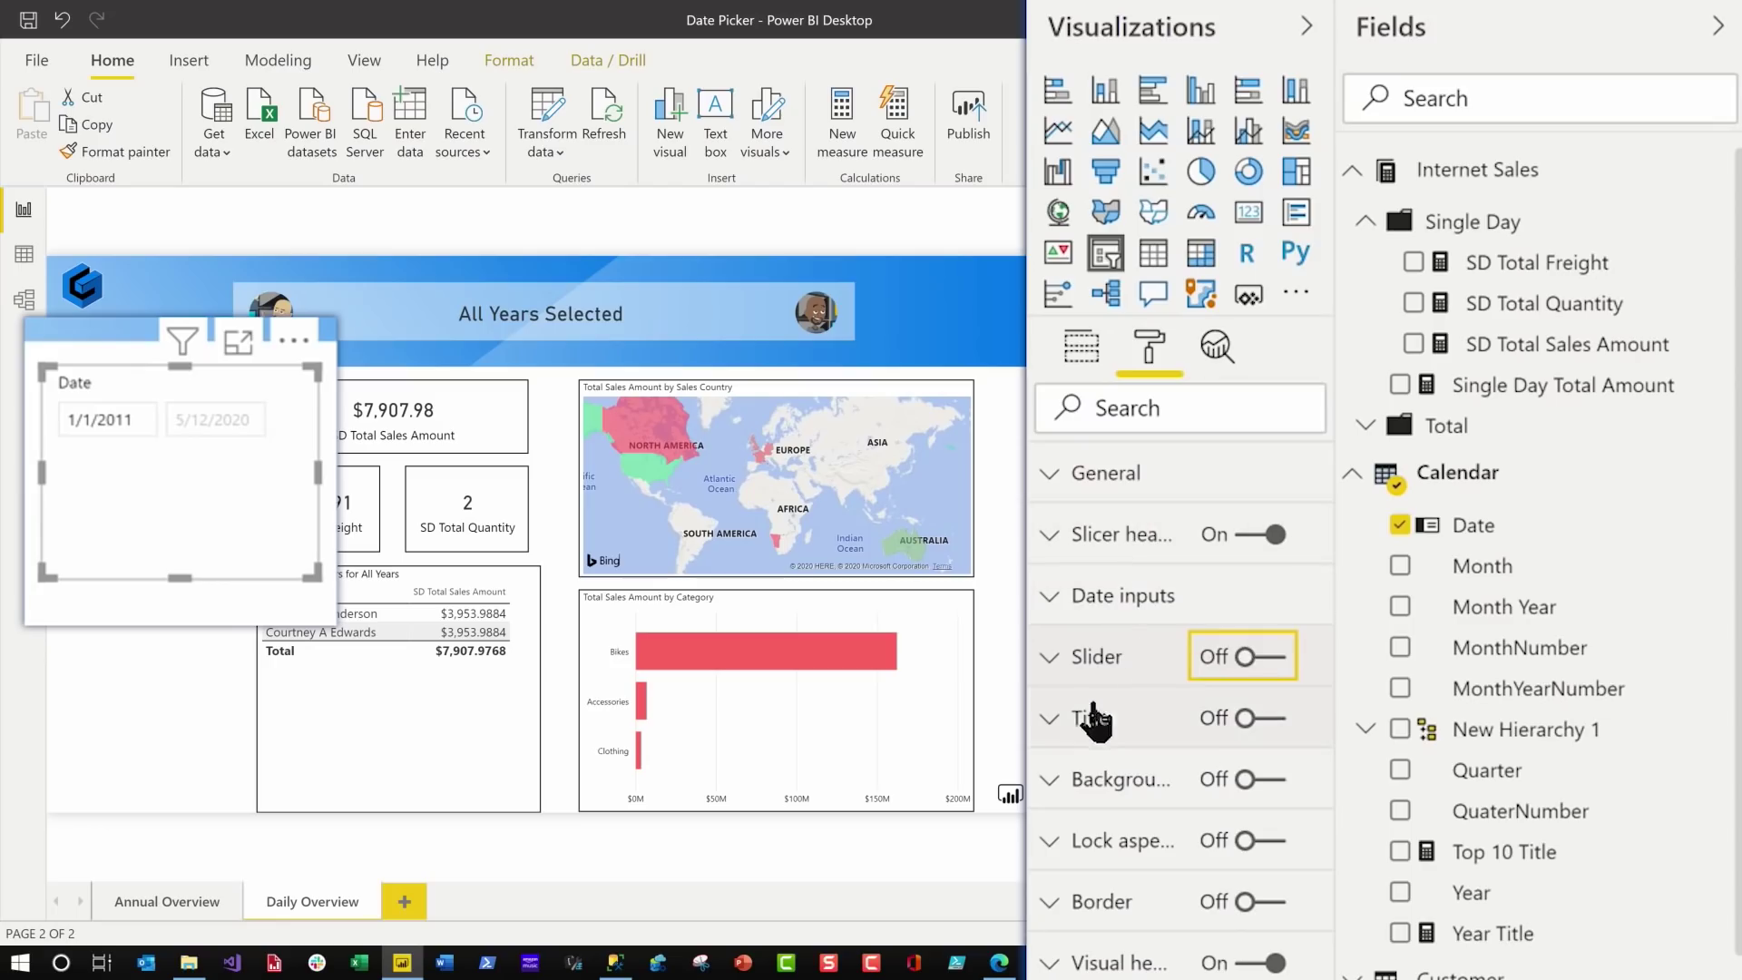
left_click(1078, 598)
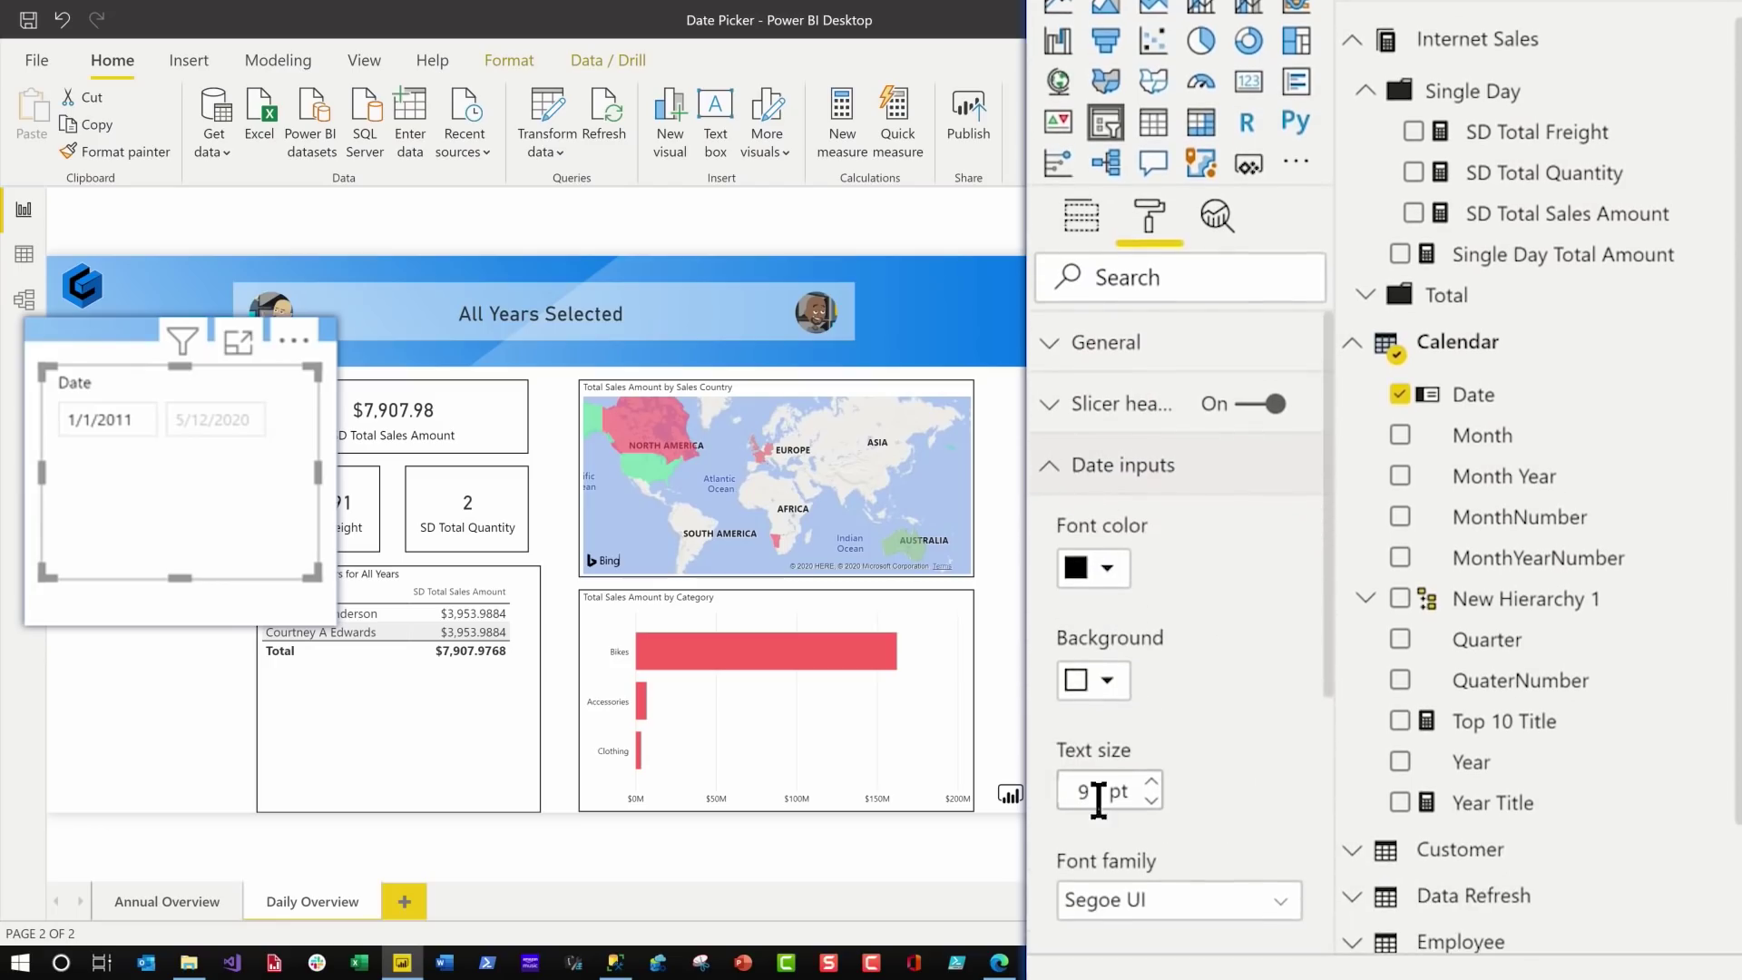
type("1")
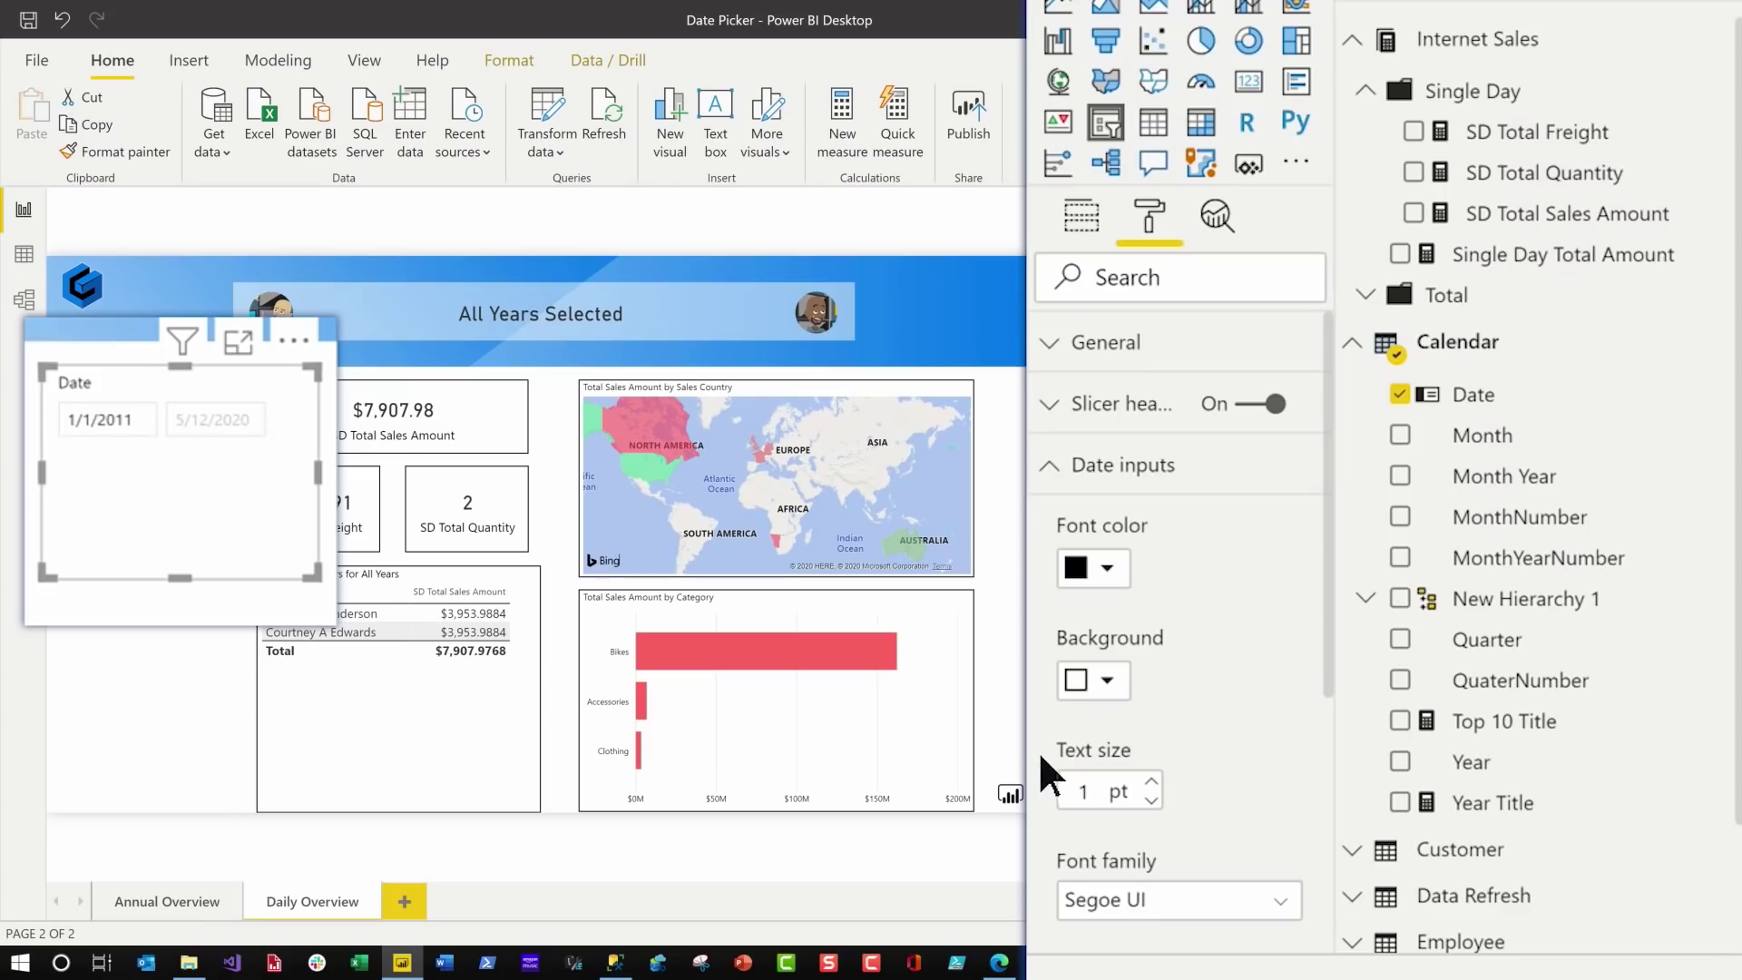
type("7")
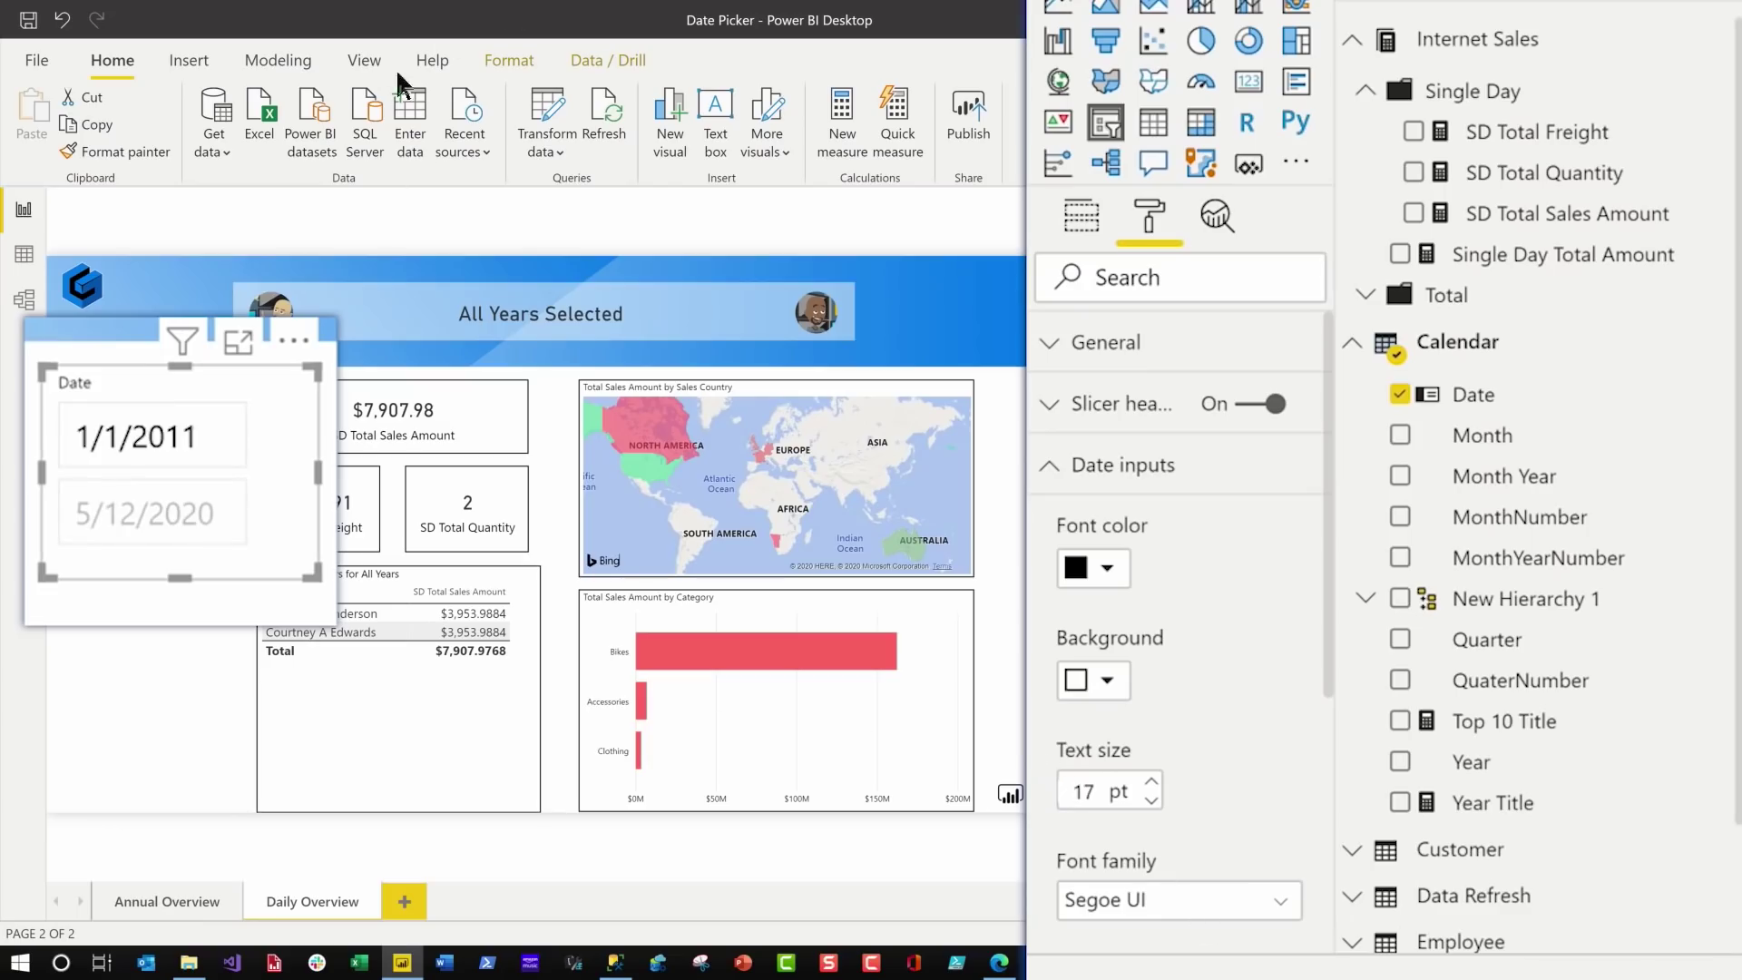
key("Escape")
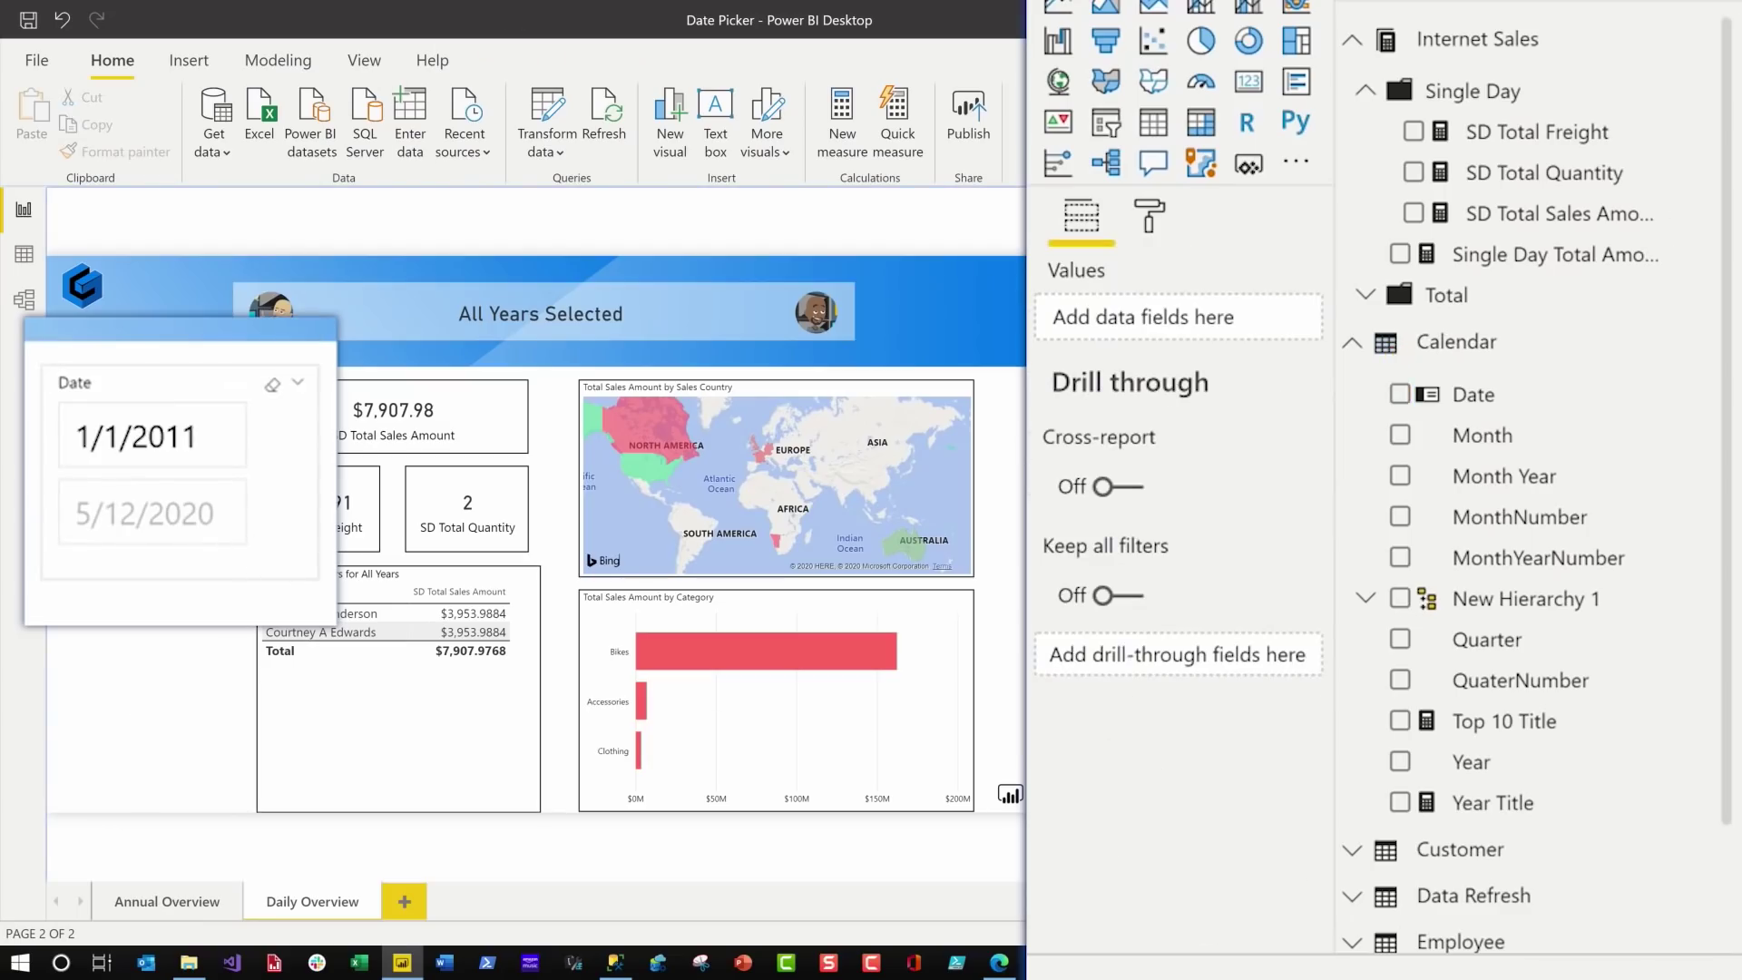
- Turn on the slicer title with the text 'Select a Date'
left_click(1145, 218)
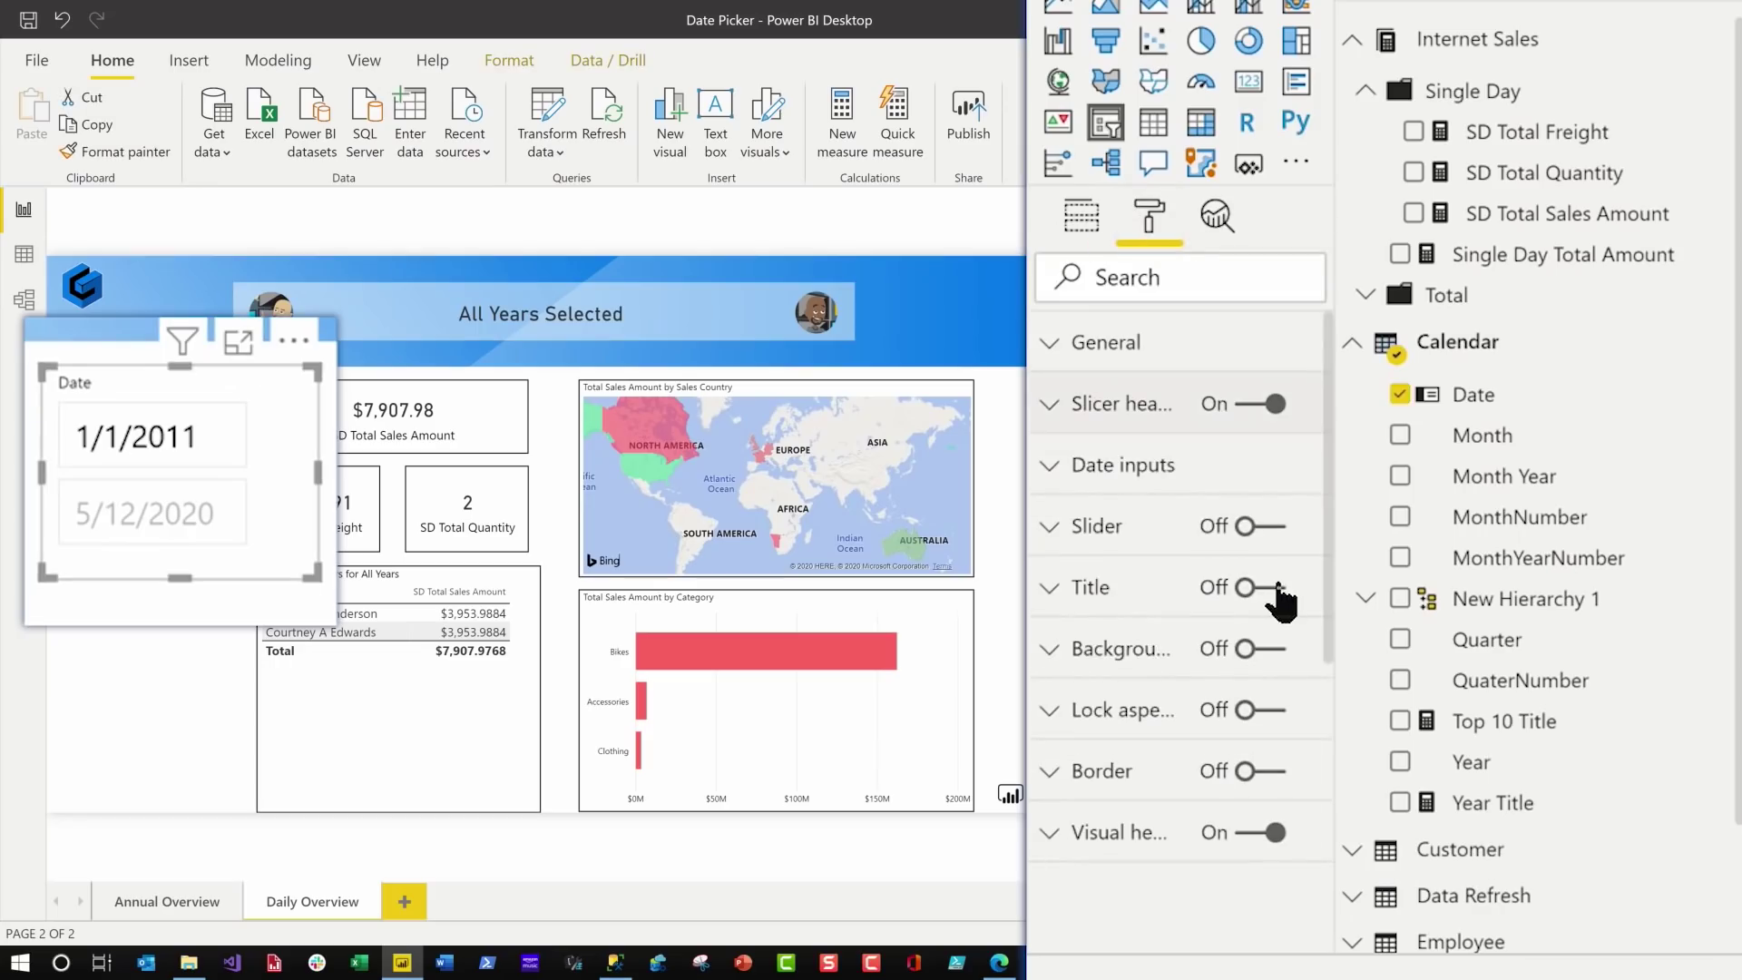
left_click(1266, 588)
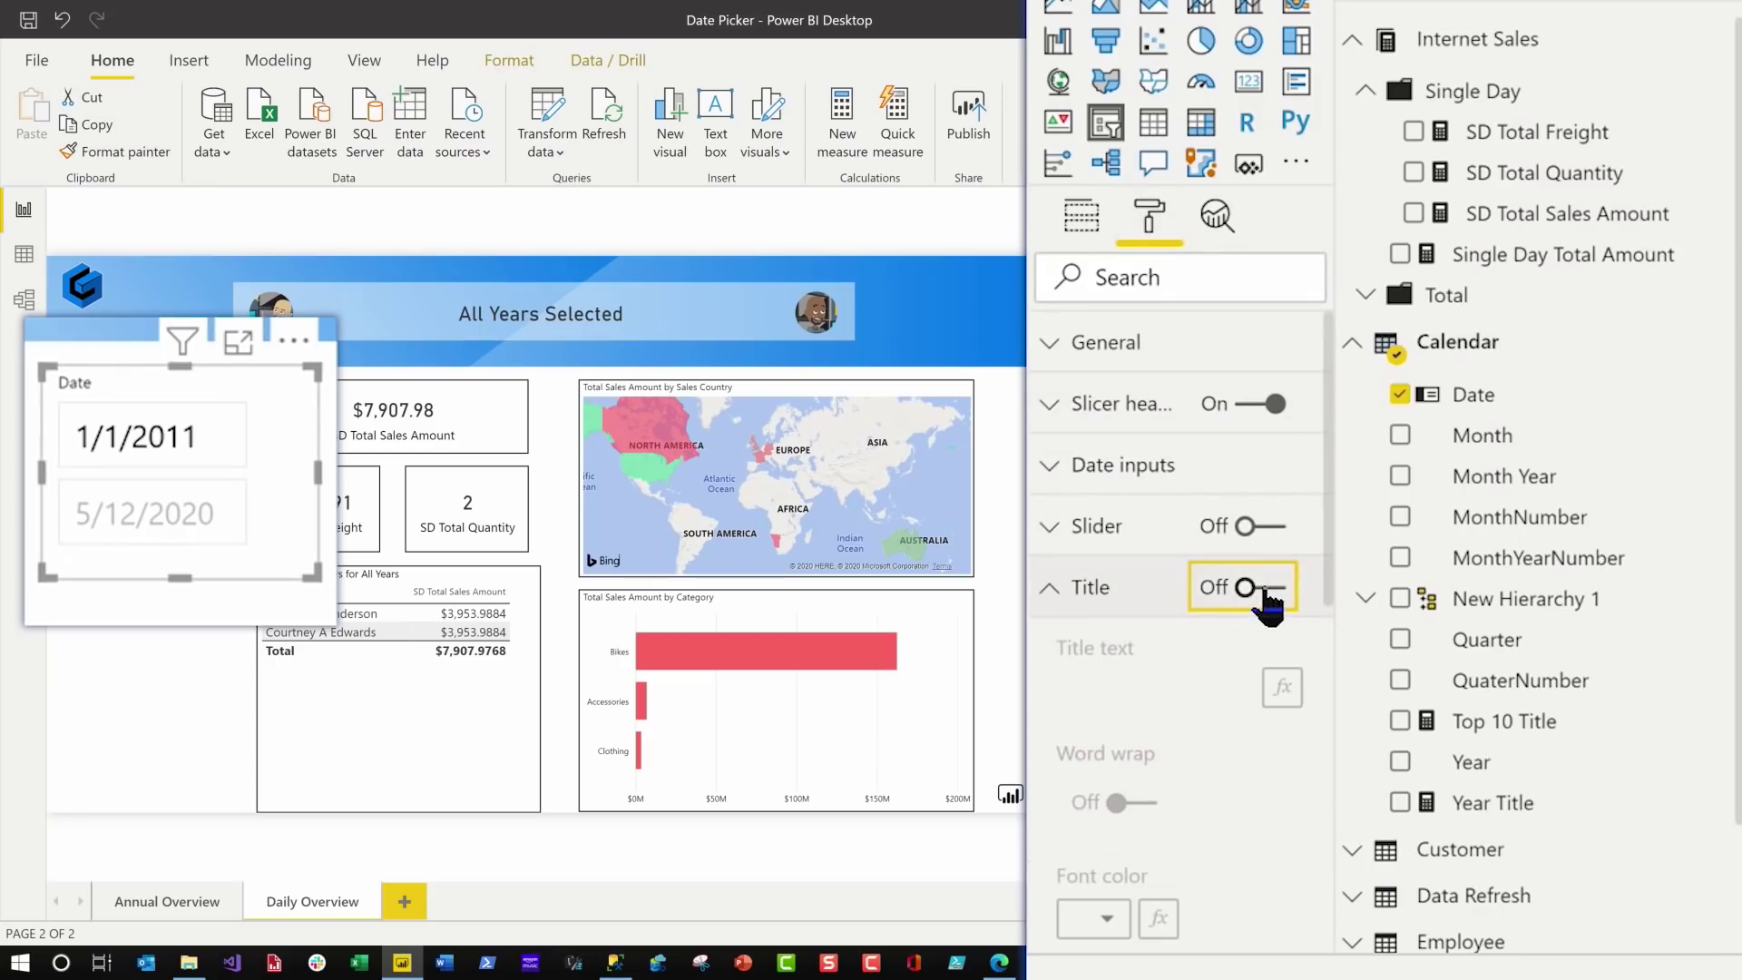
left_click(1265, 590)
left_click(1107, 685)
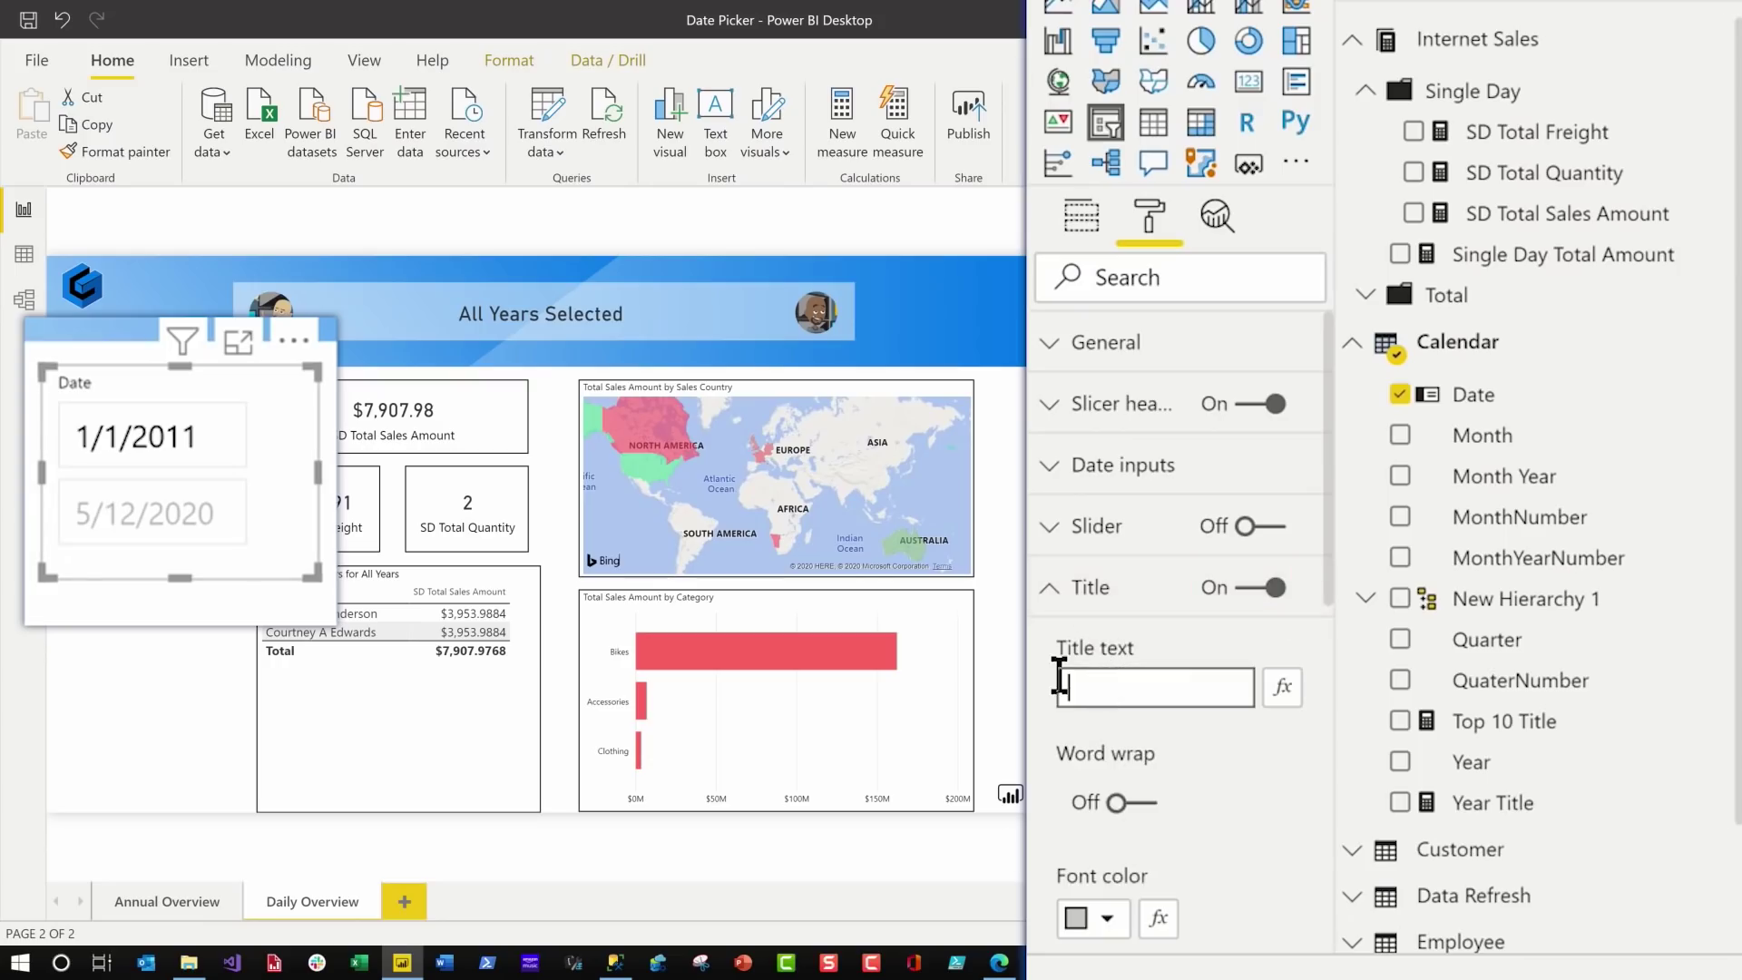
type("Select a Date")
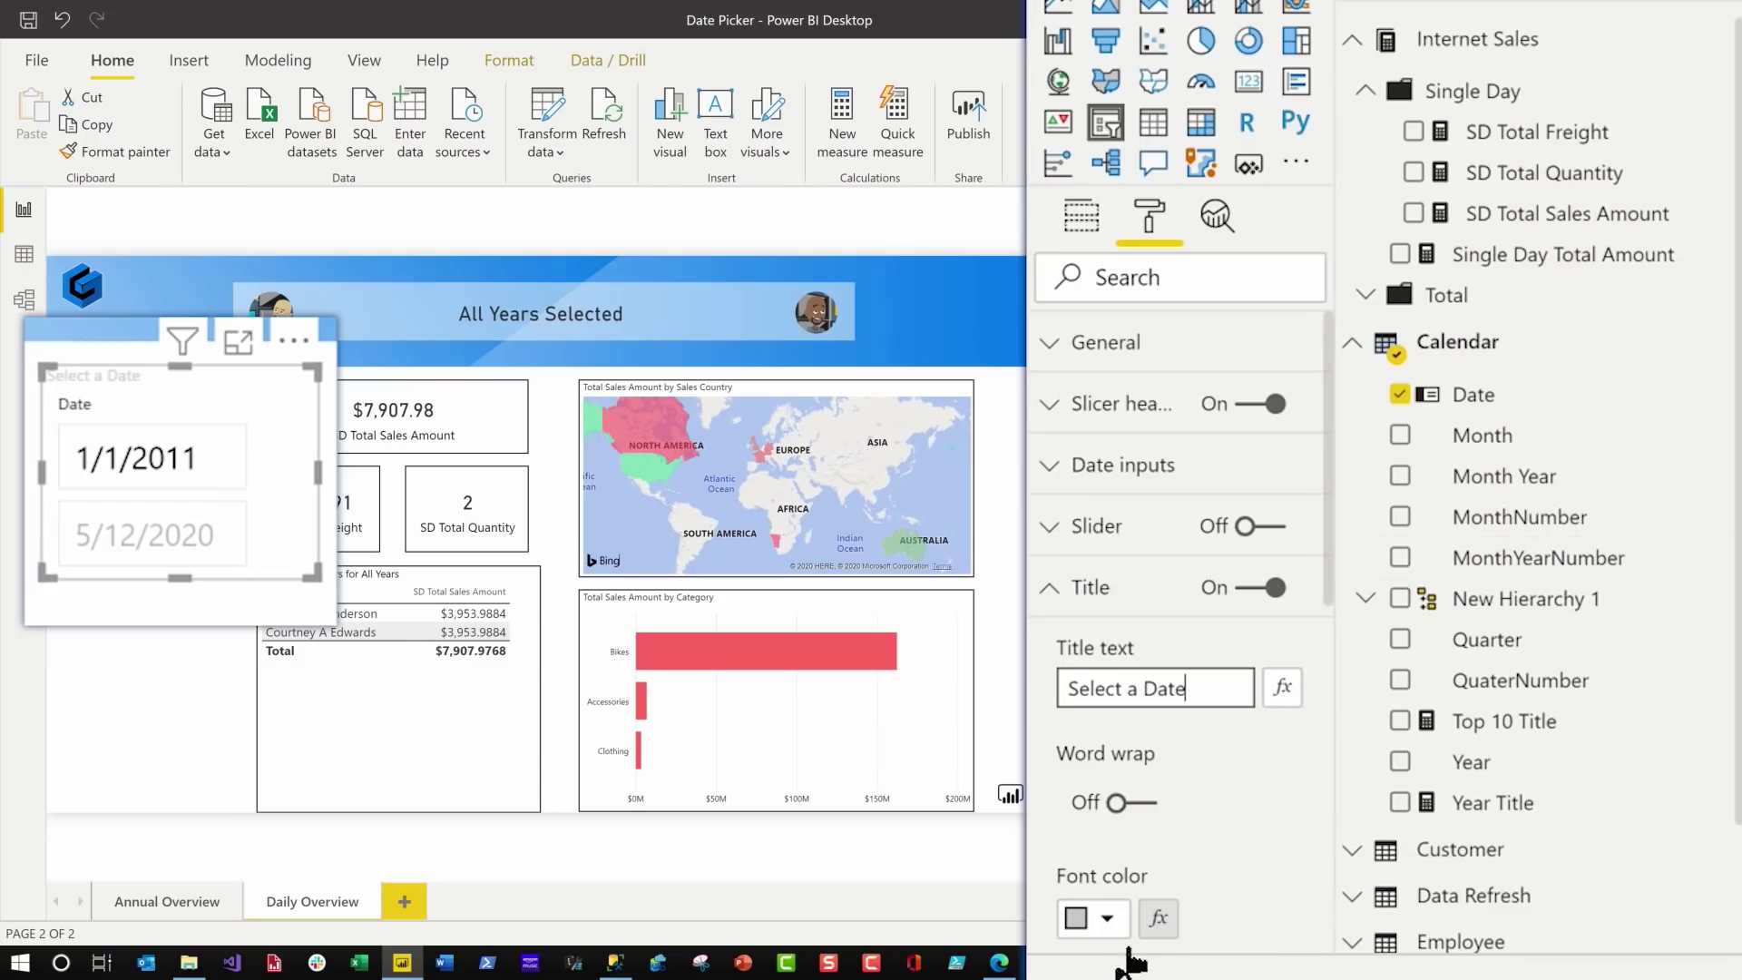
- Make the title black at 16 pt and turn off the slicer's Date header
left_click(1105, 927)
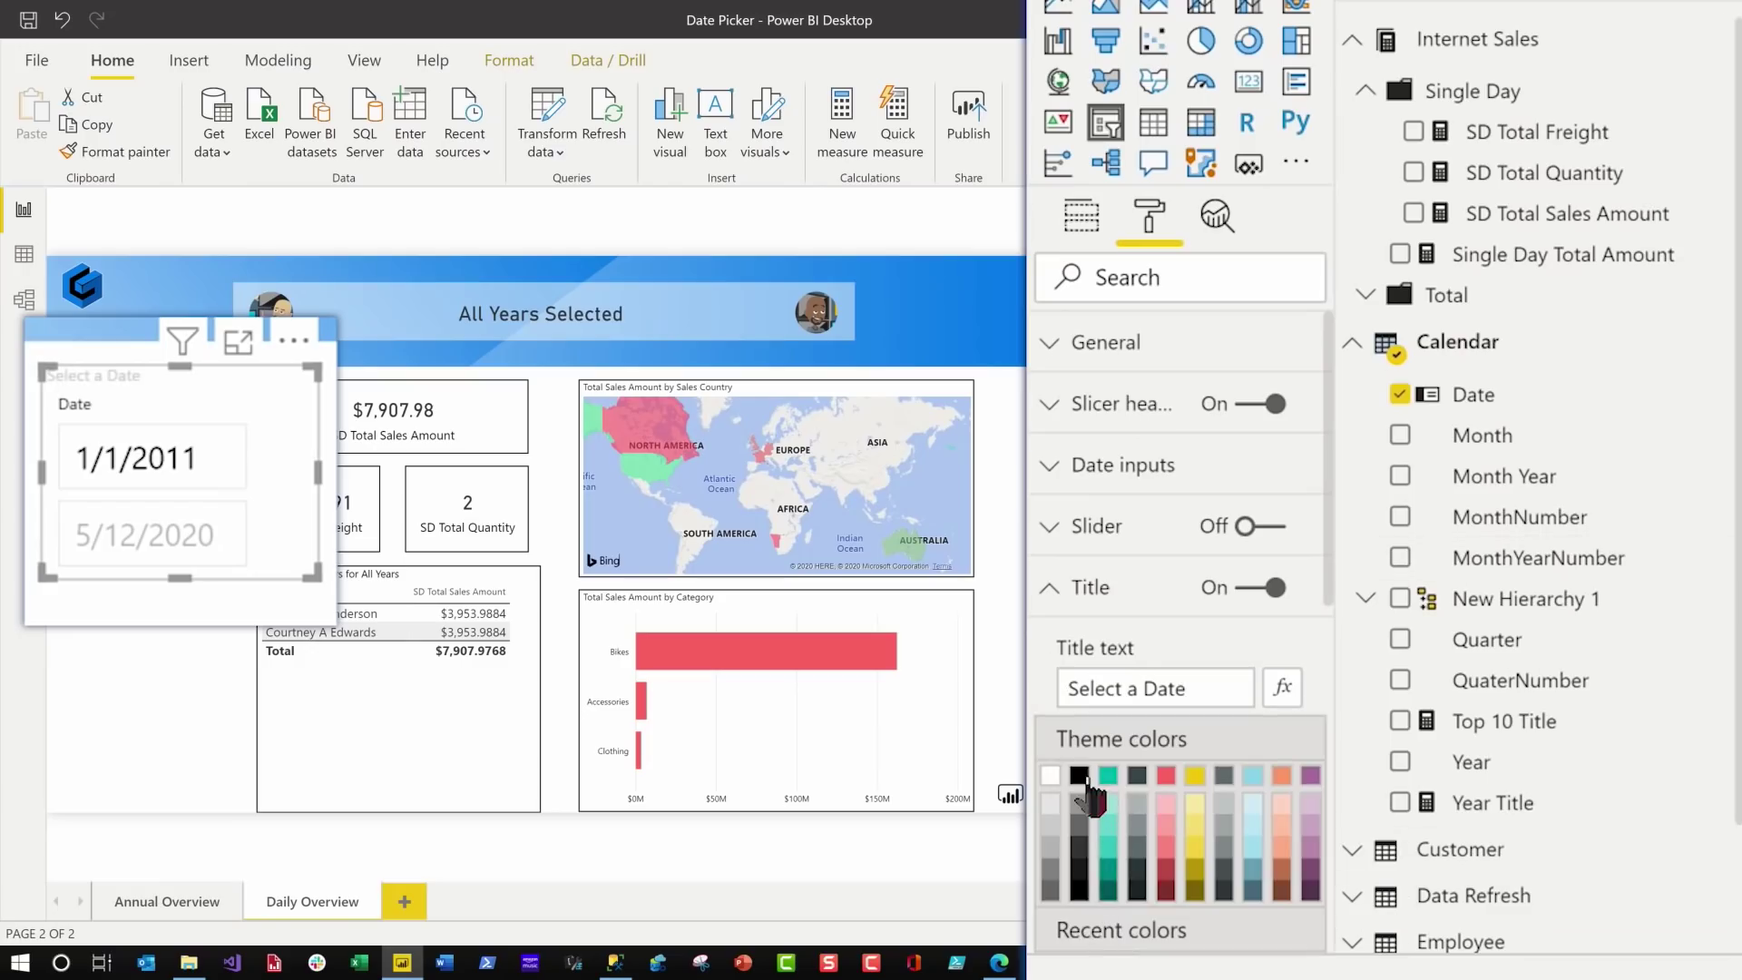
left_click(1086, 778)
scroll(1204, 844, "down", 3)
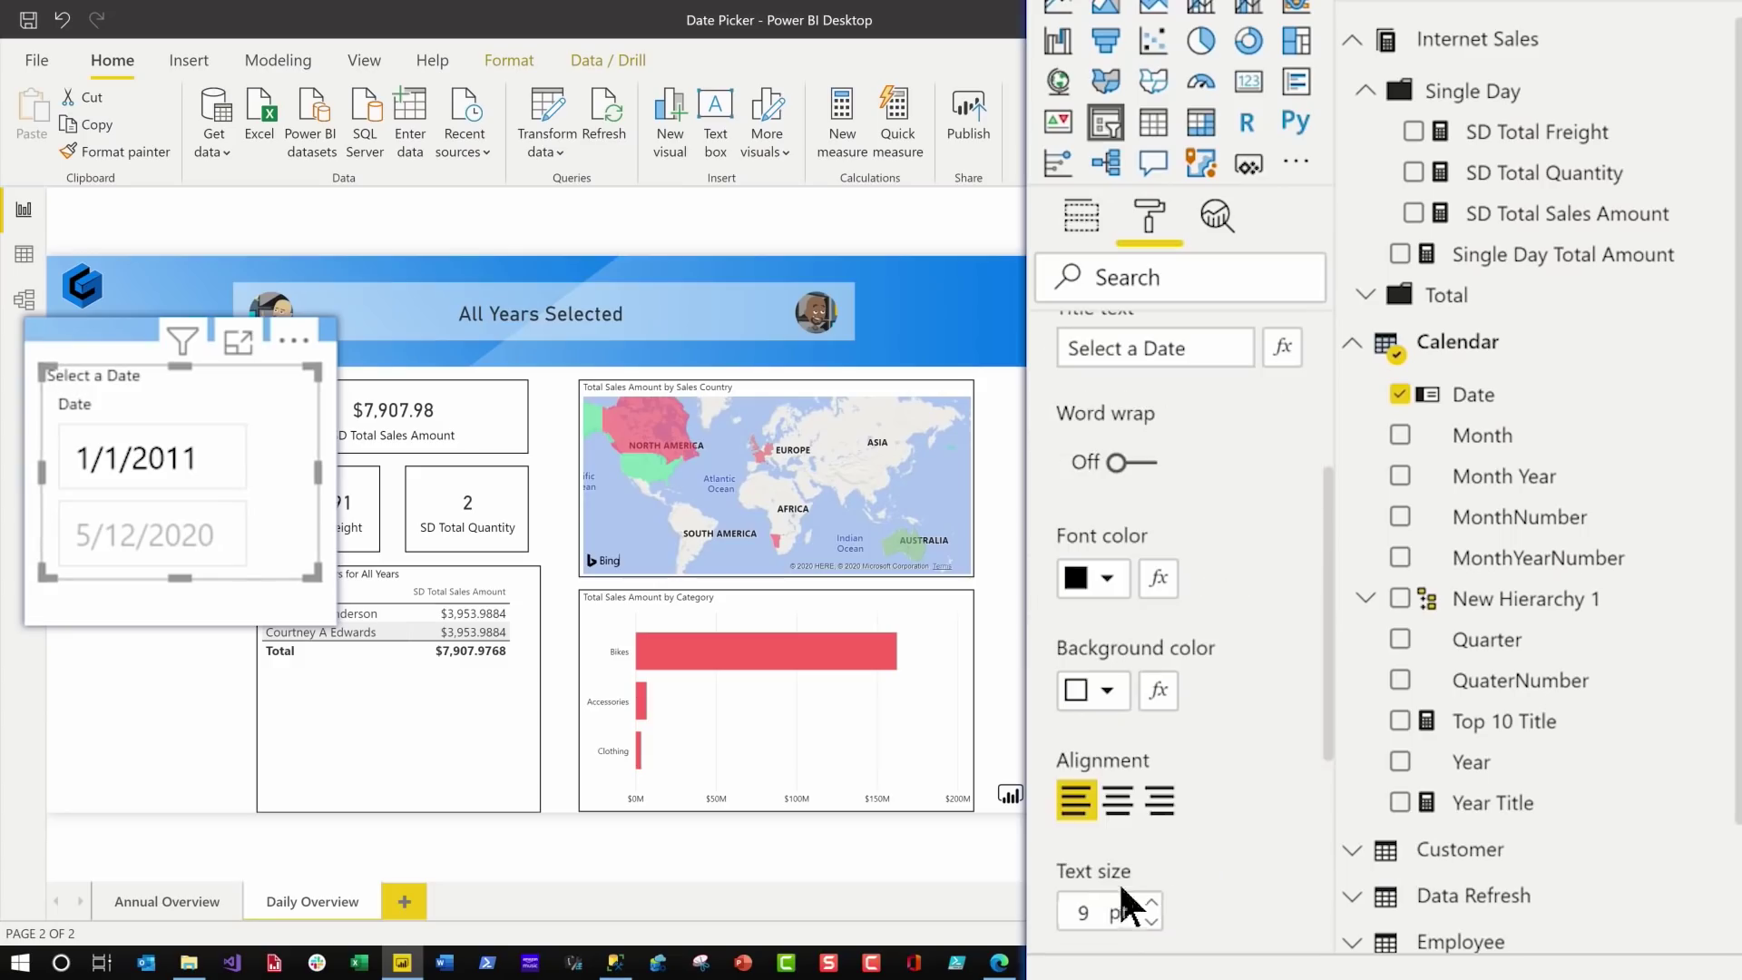
type("16")
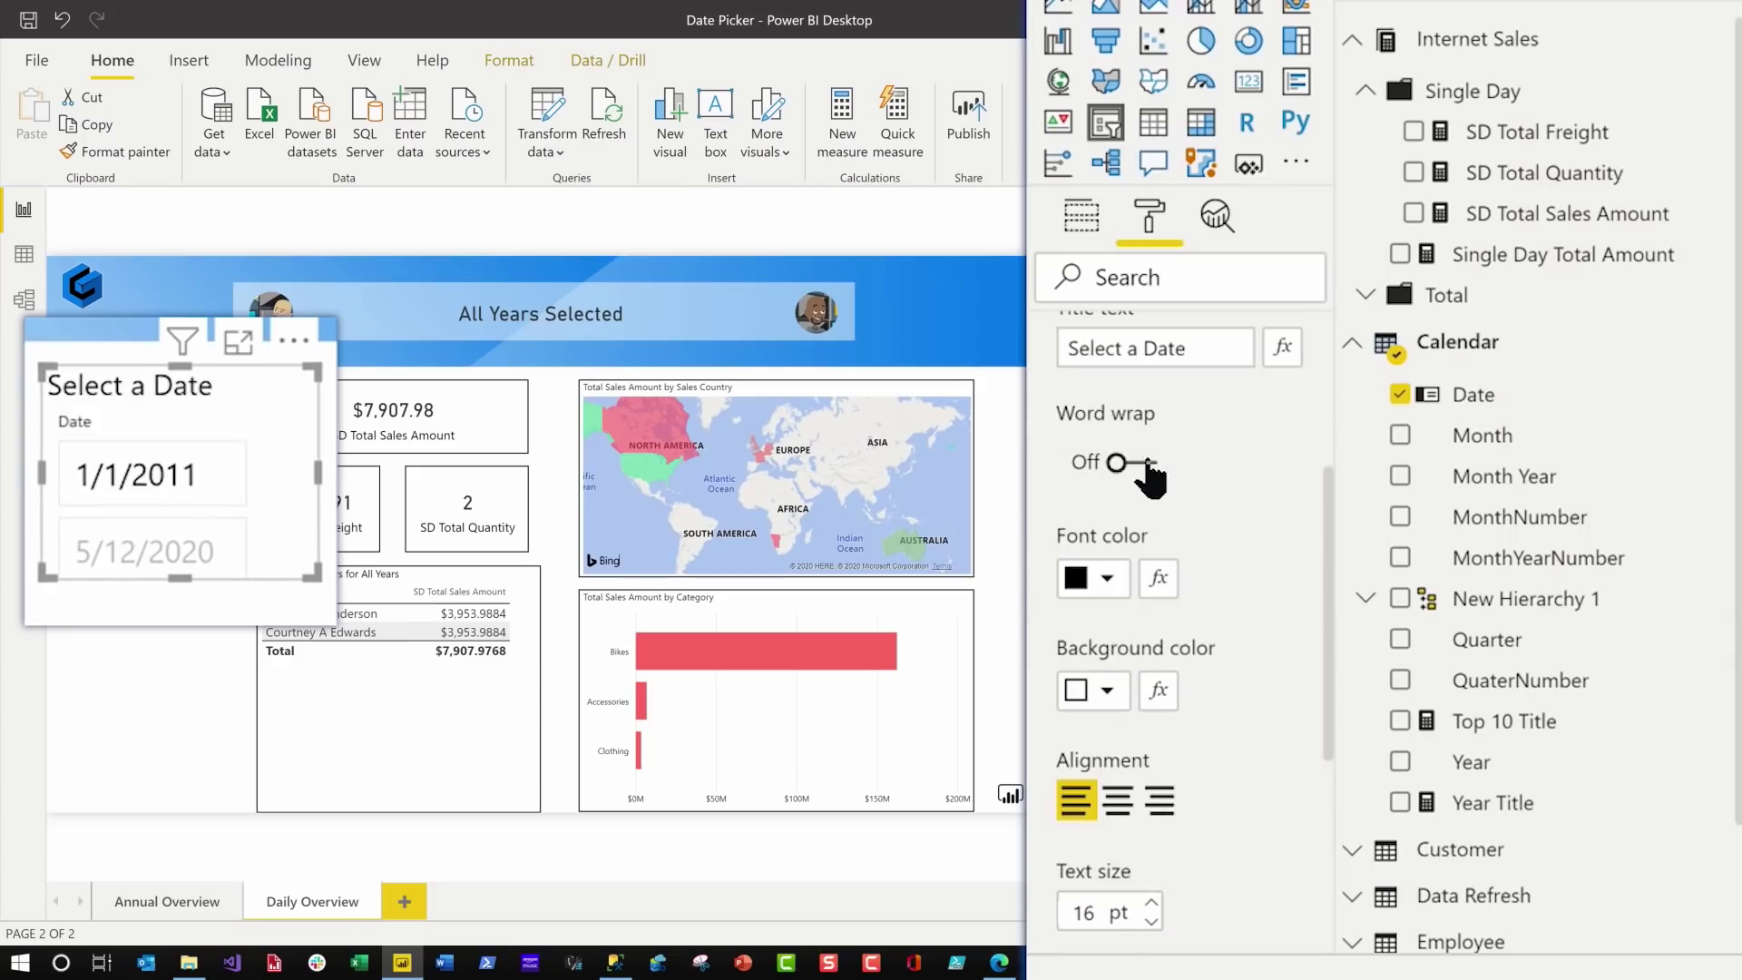
scroll(1150, 476, "up", 4)
left_click(1256, 404)
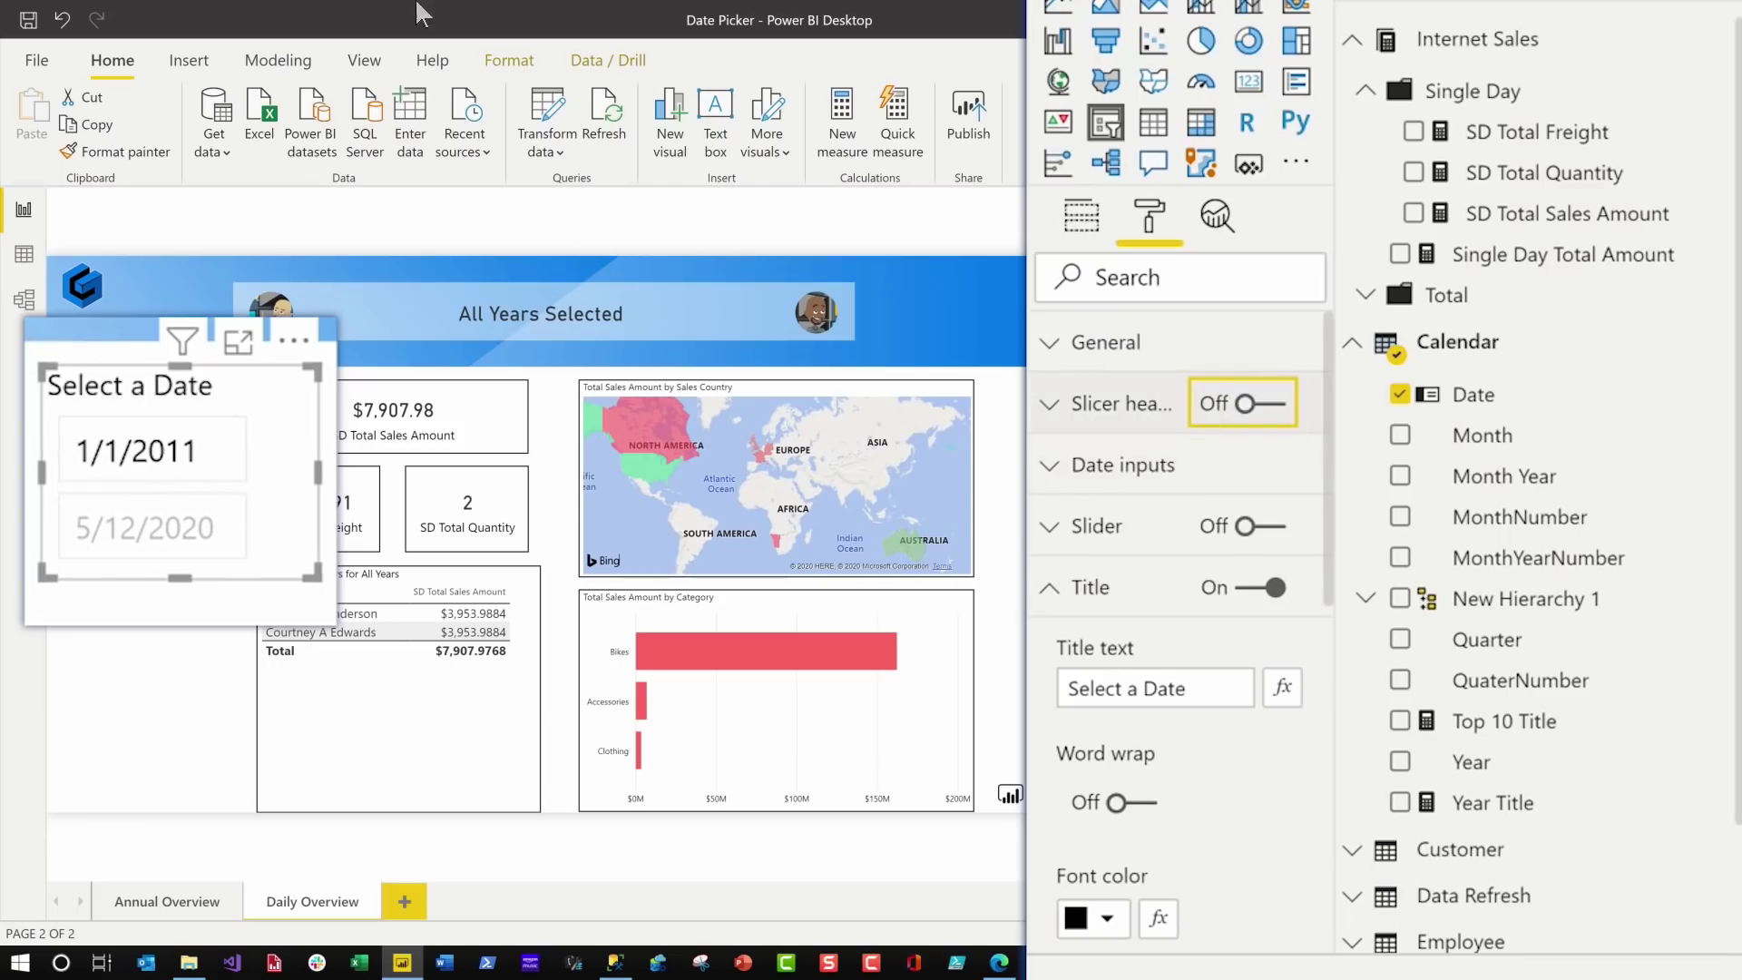
left_click(419, 12)
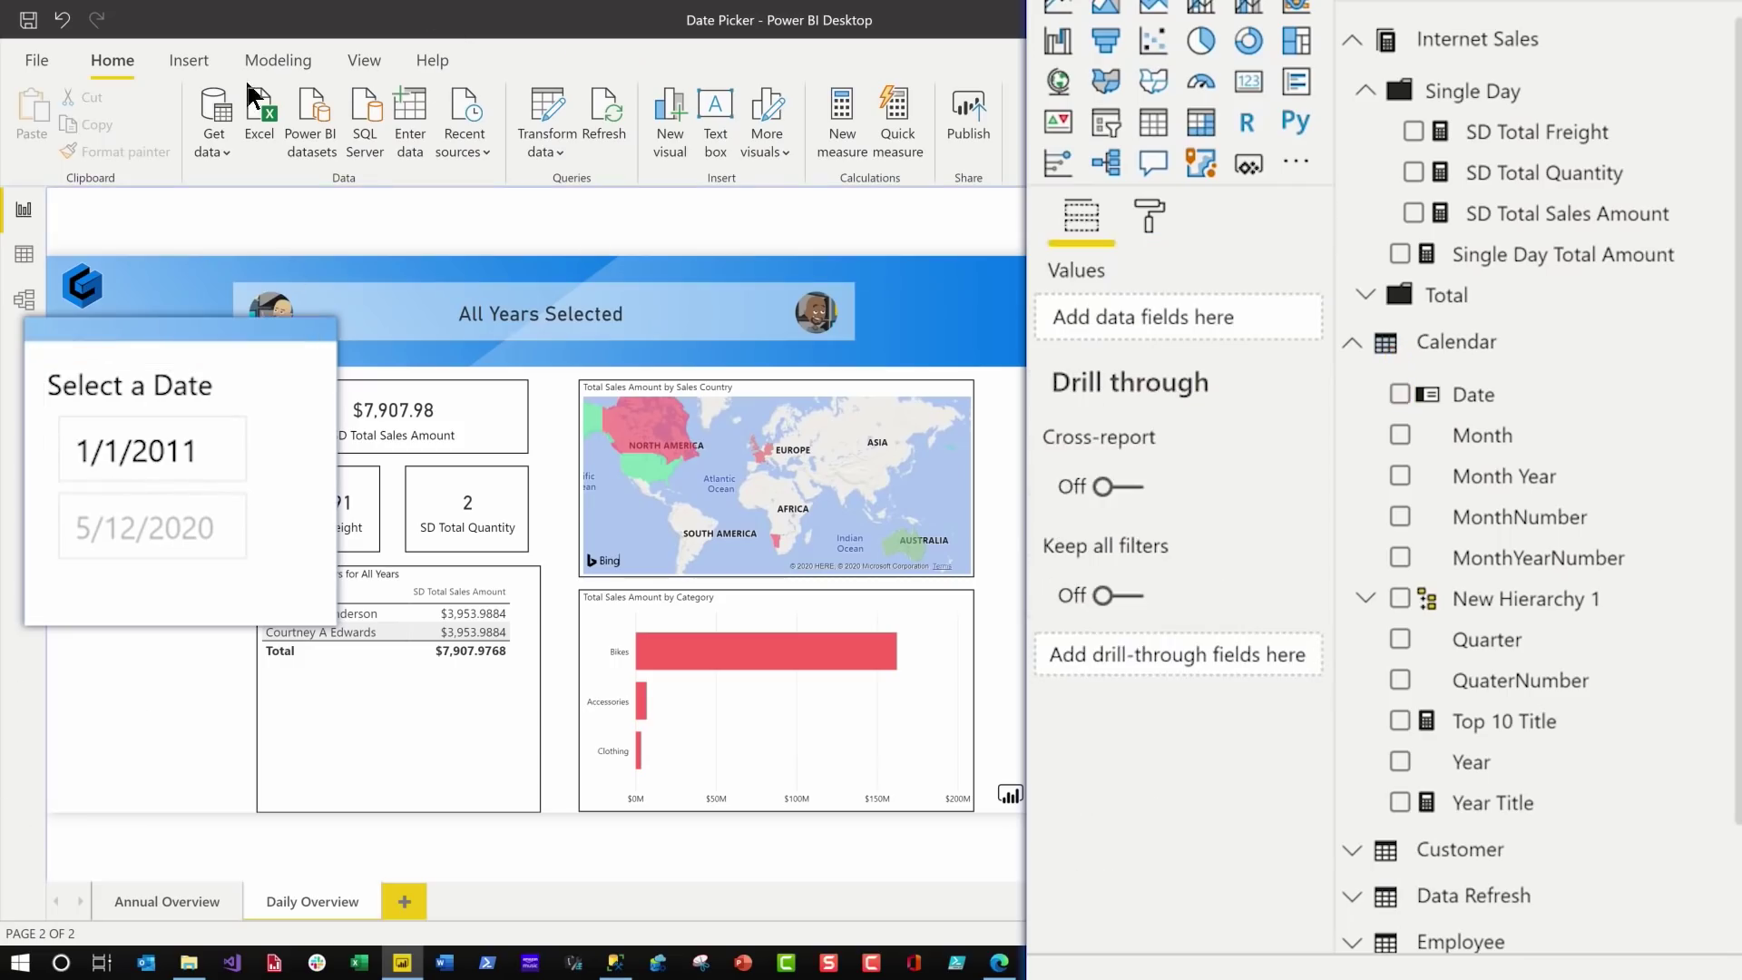
- Insert a rectangle shape and size it over the slicer's 5/12/2020 end date box
left_click(189, 61)
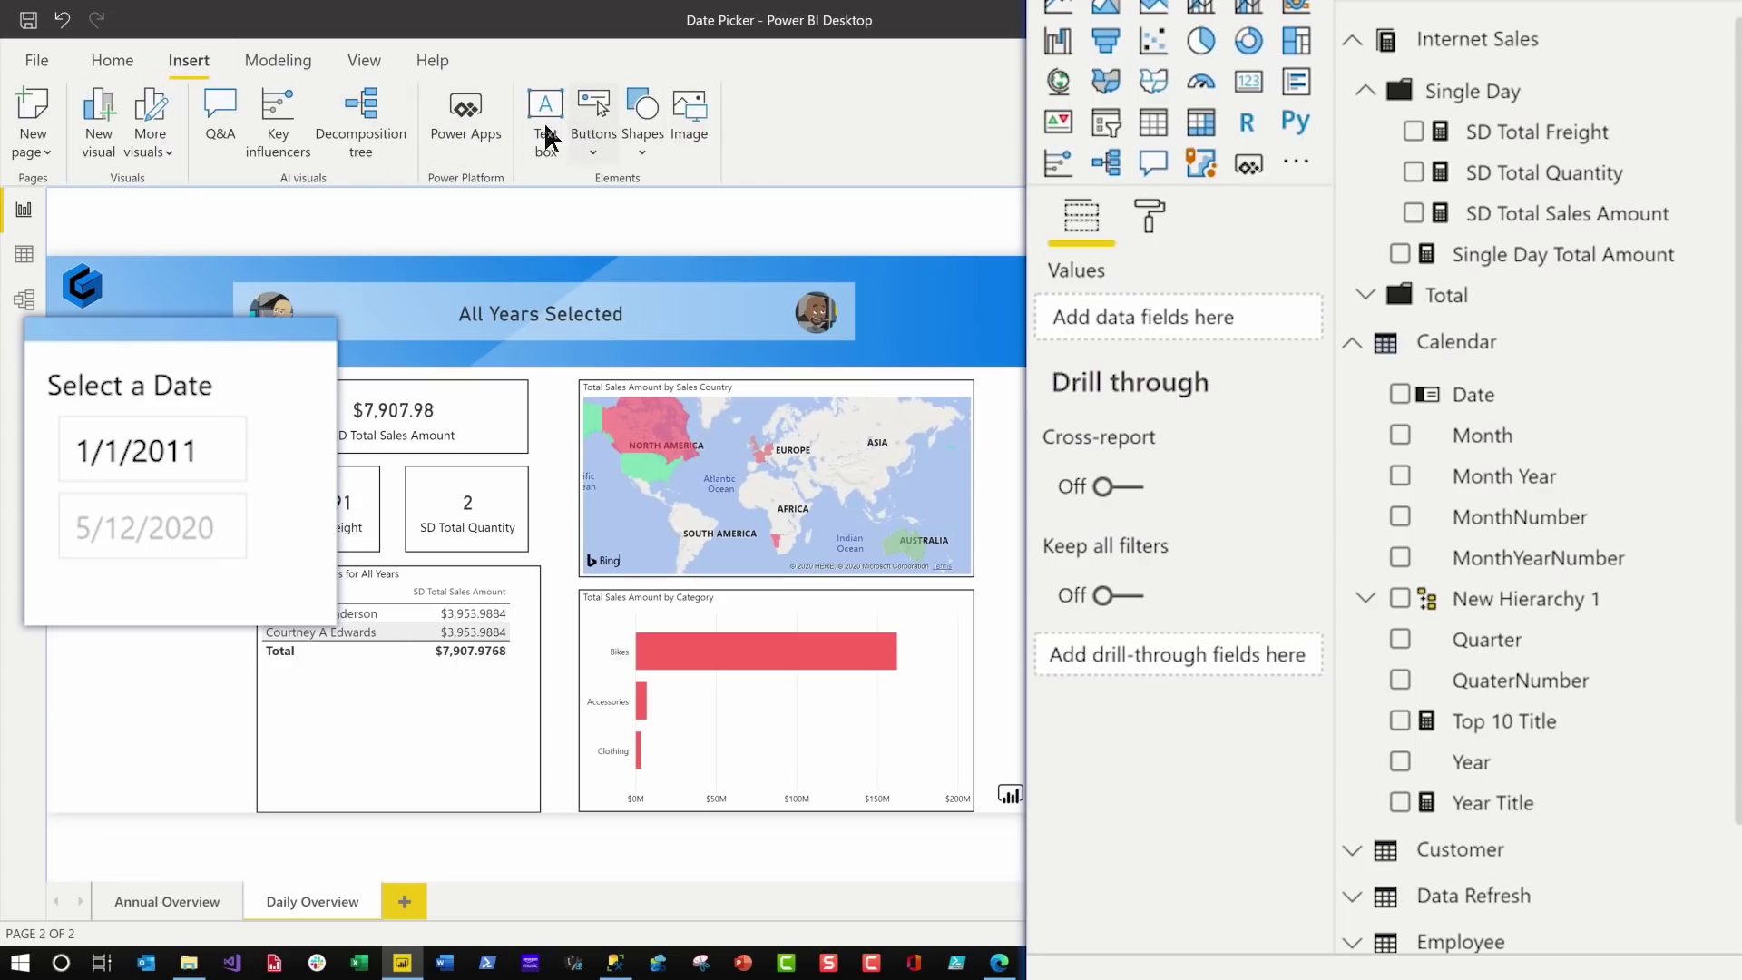
left_click(641, 138)
left_click(675, 190)
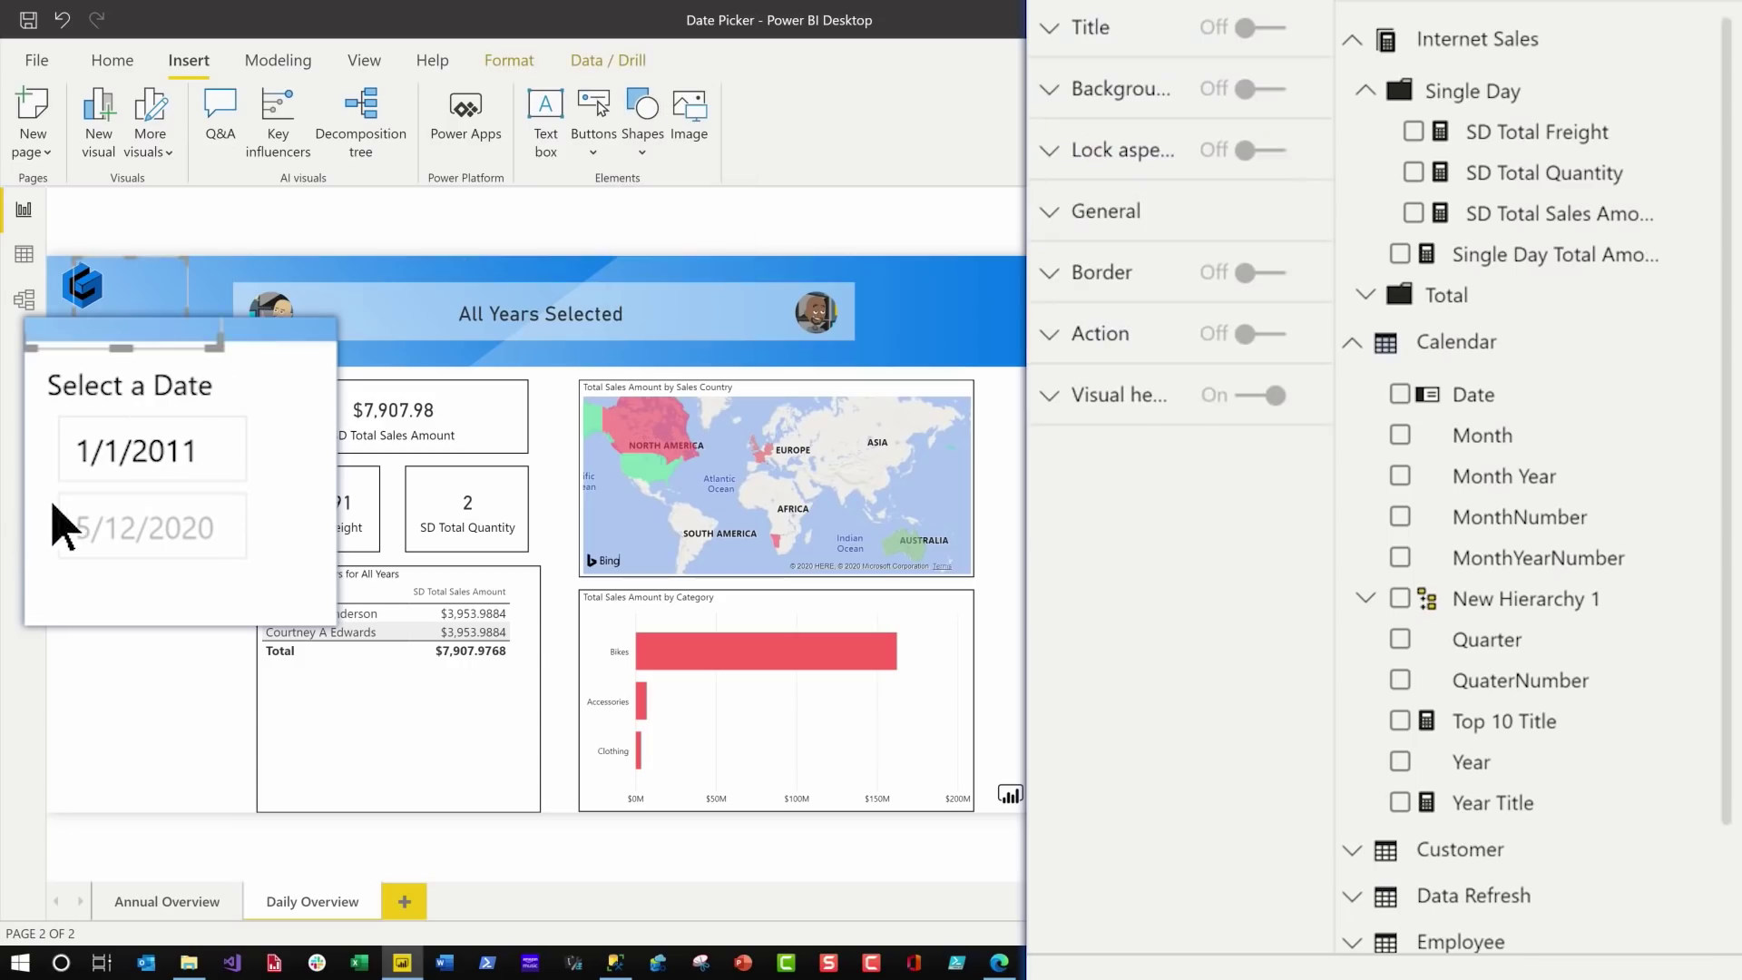
left_click_drag(154, 325, 227, 491)
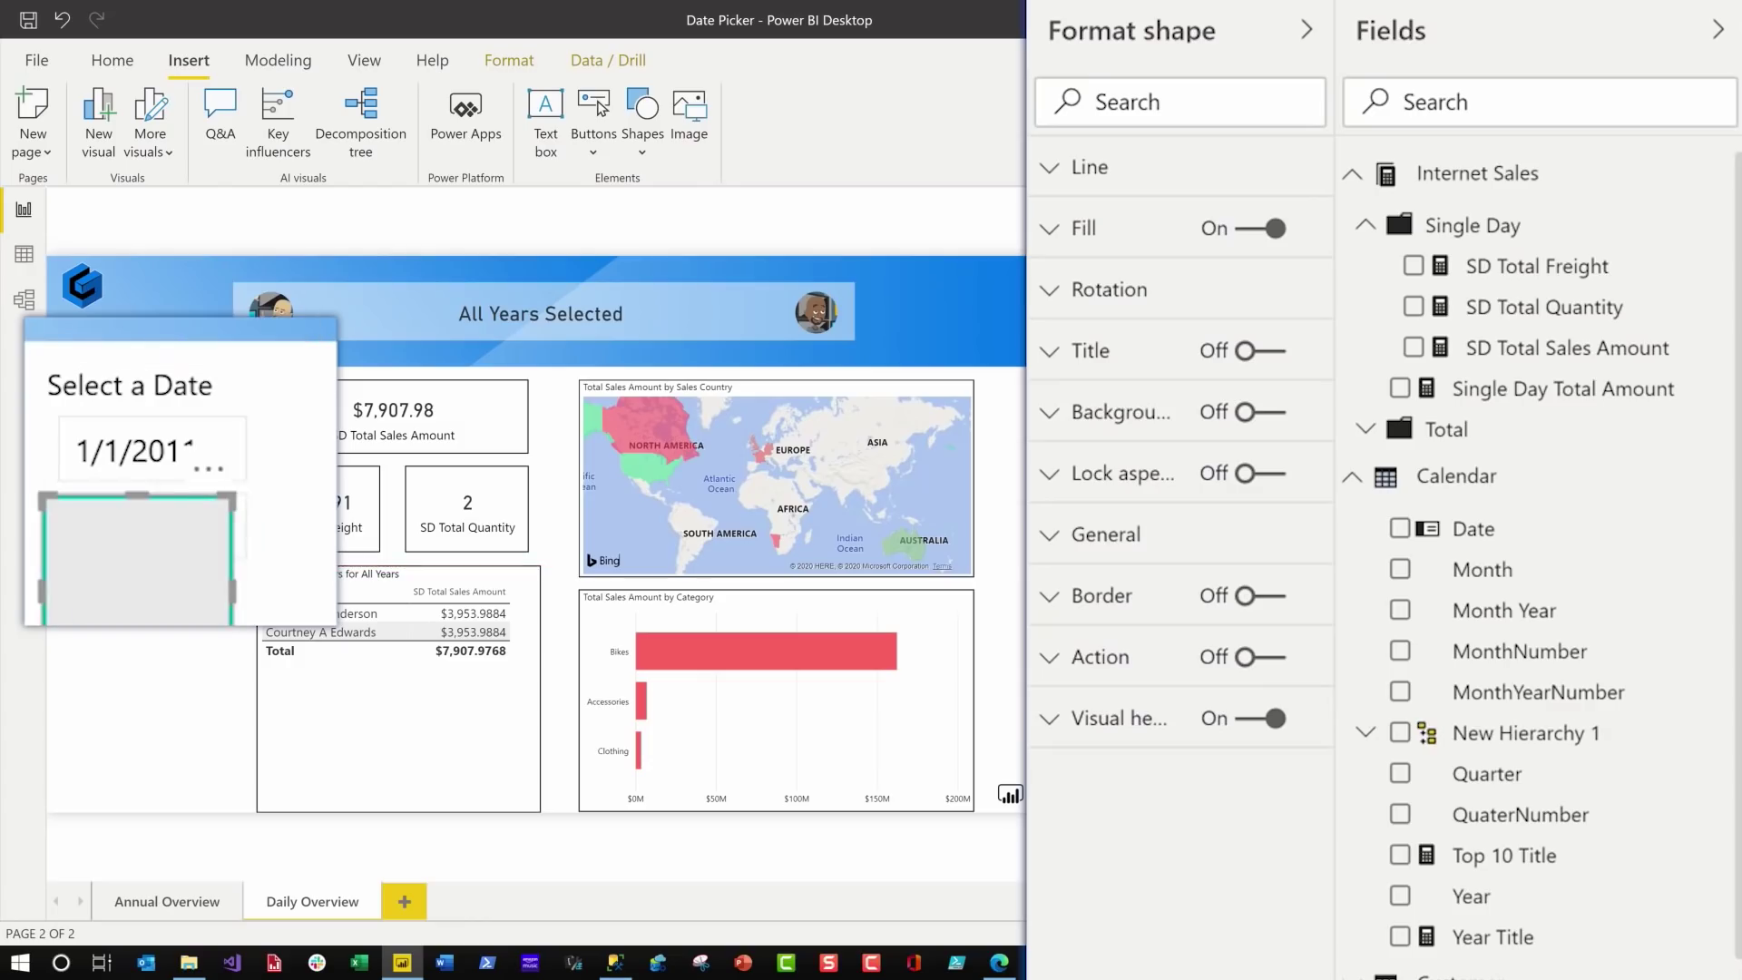
left_click_drag(234, 626, 257, 579)
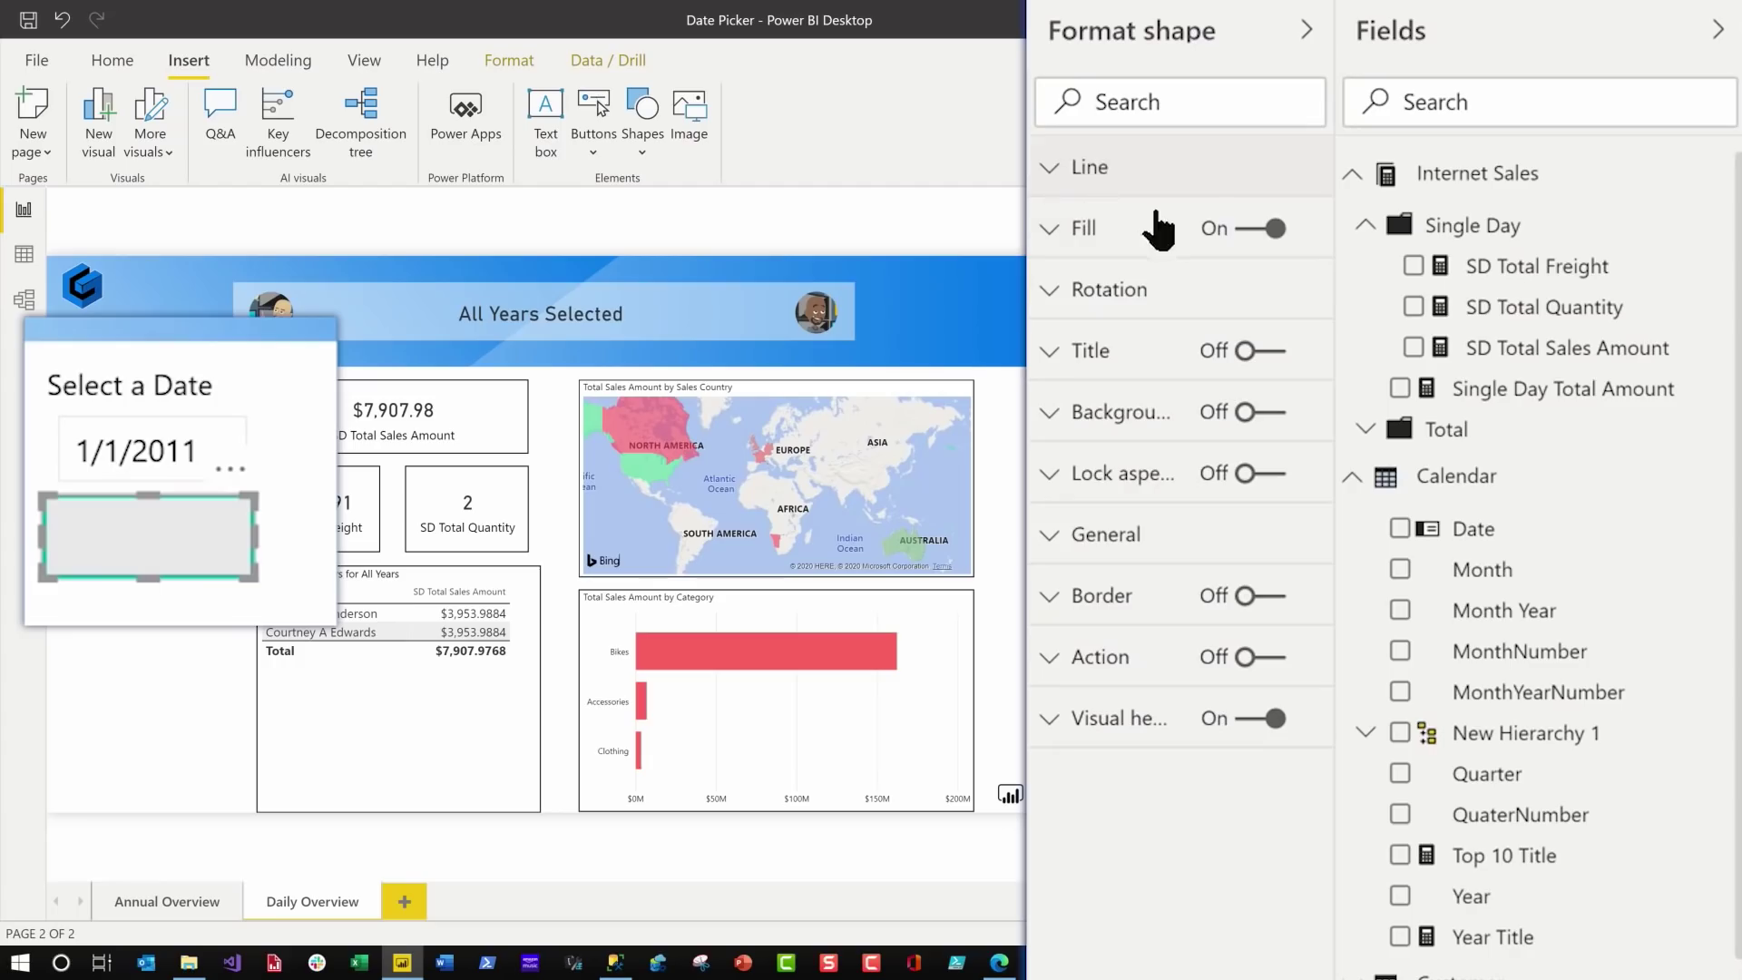
- Set the rectangle's fill color and outline color to white
left_click(1240, 244)
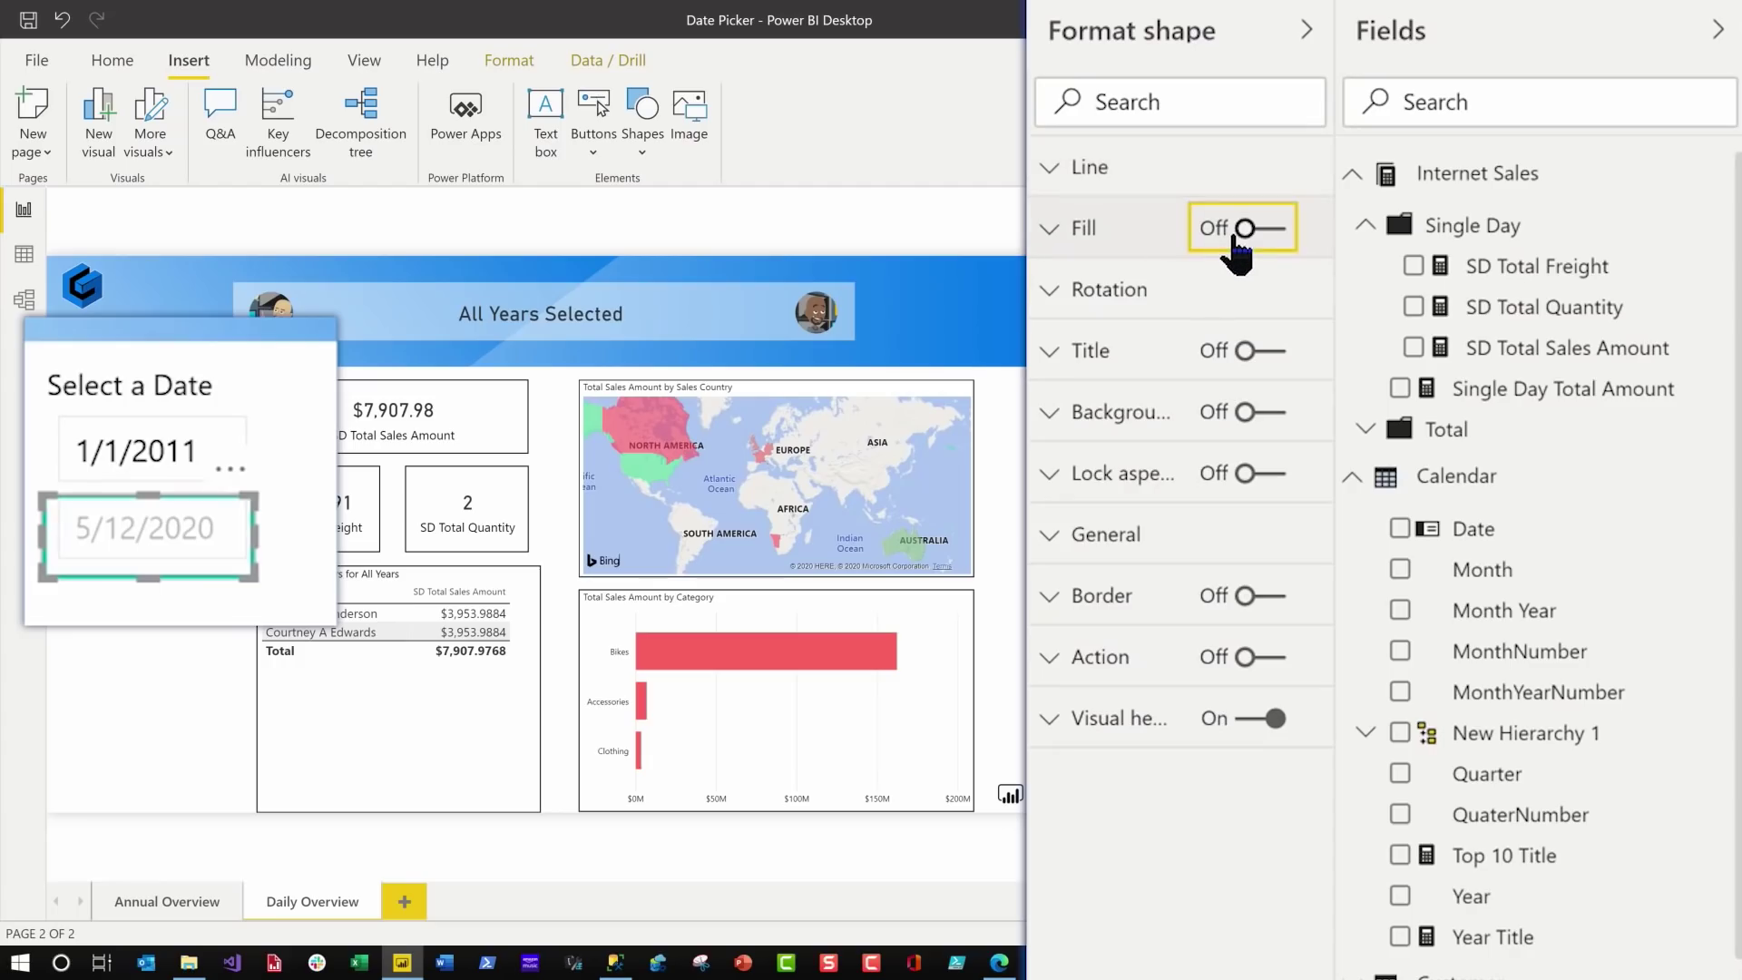
left_click(1259, 234)
left_click(1075, 227)
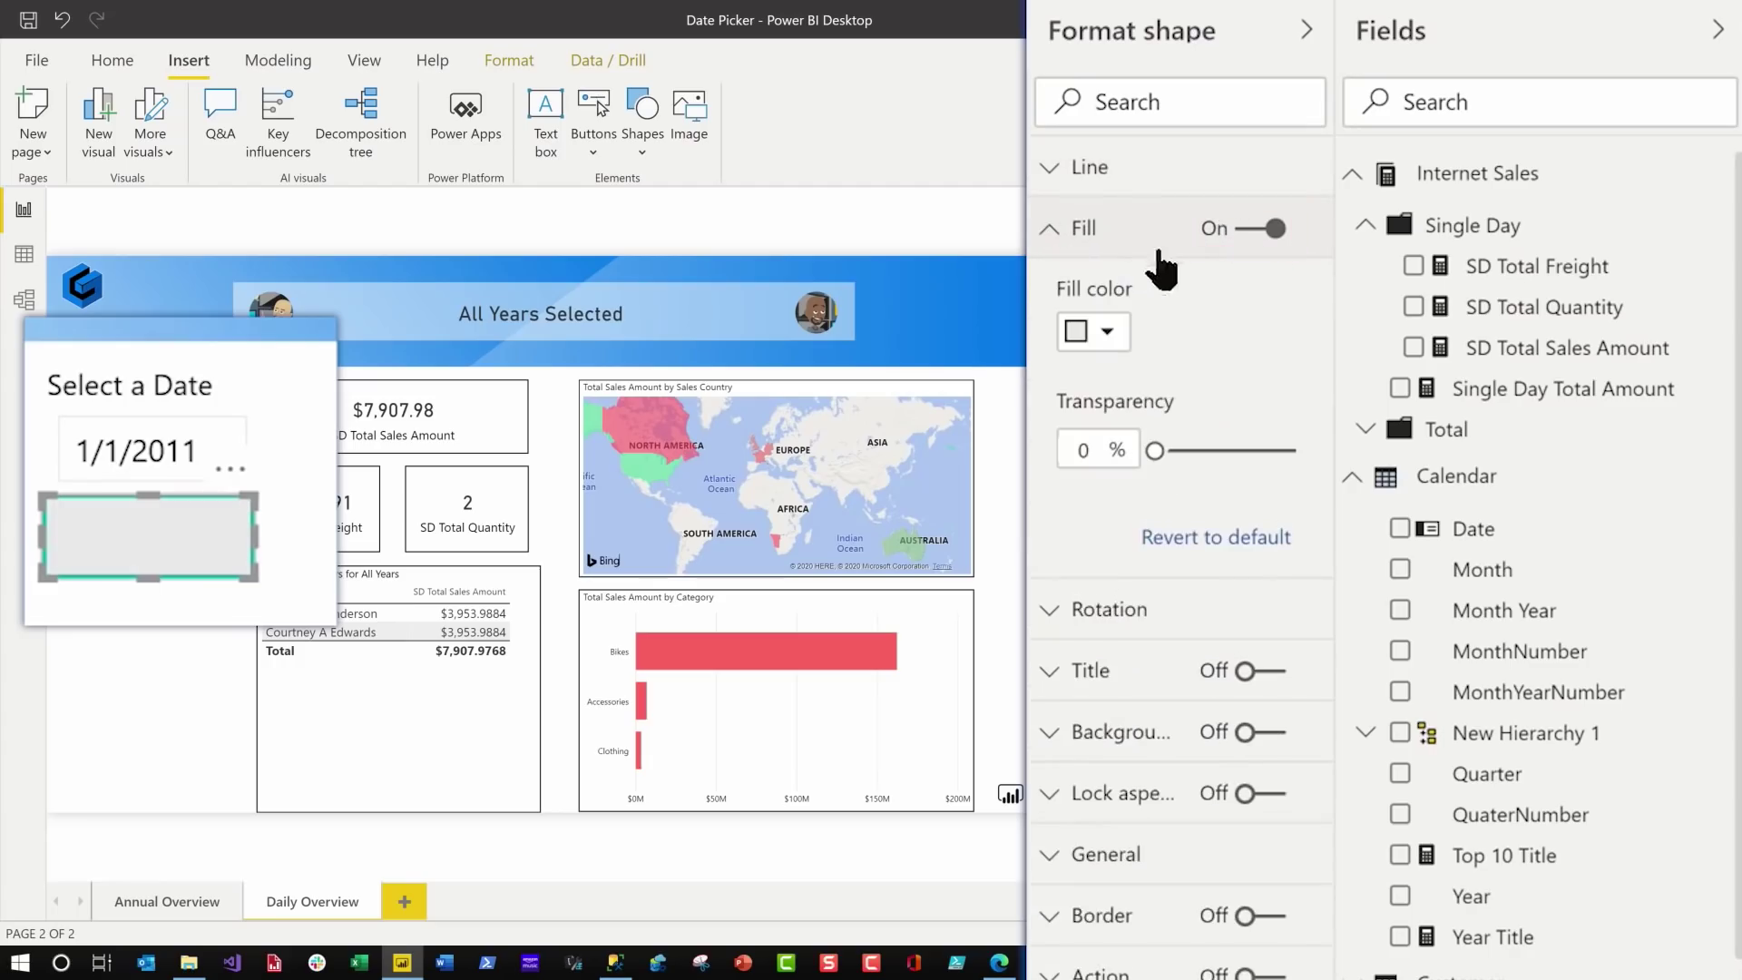
left_click(1101, 337)
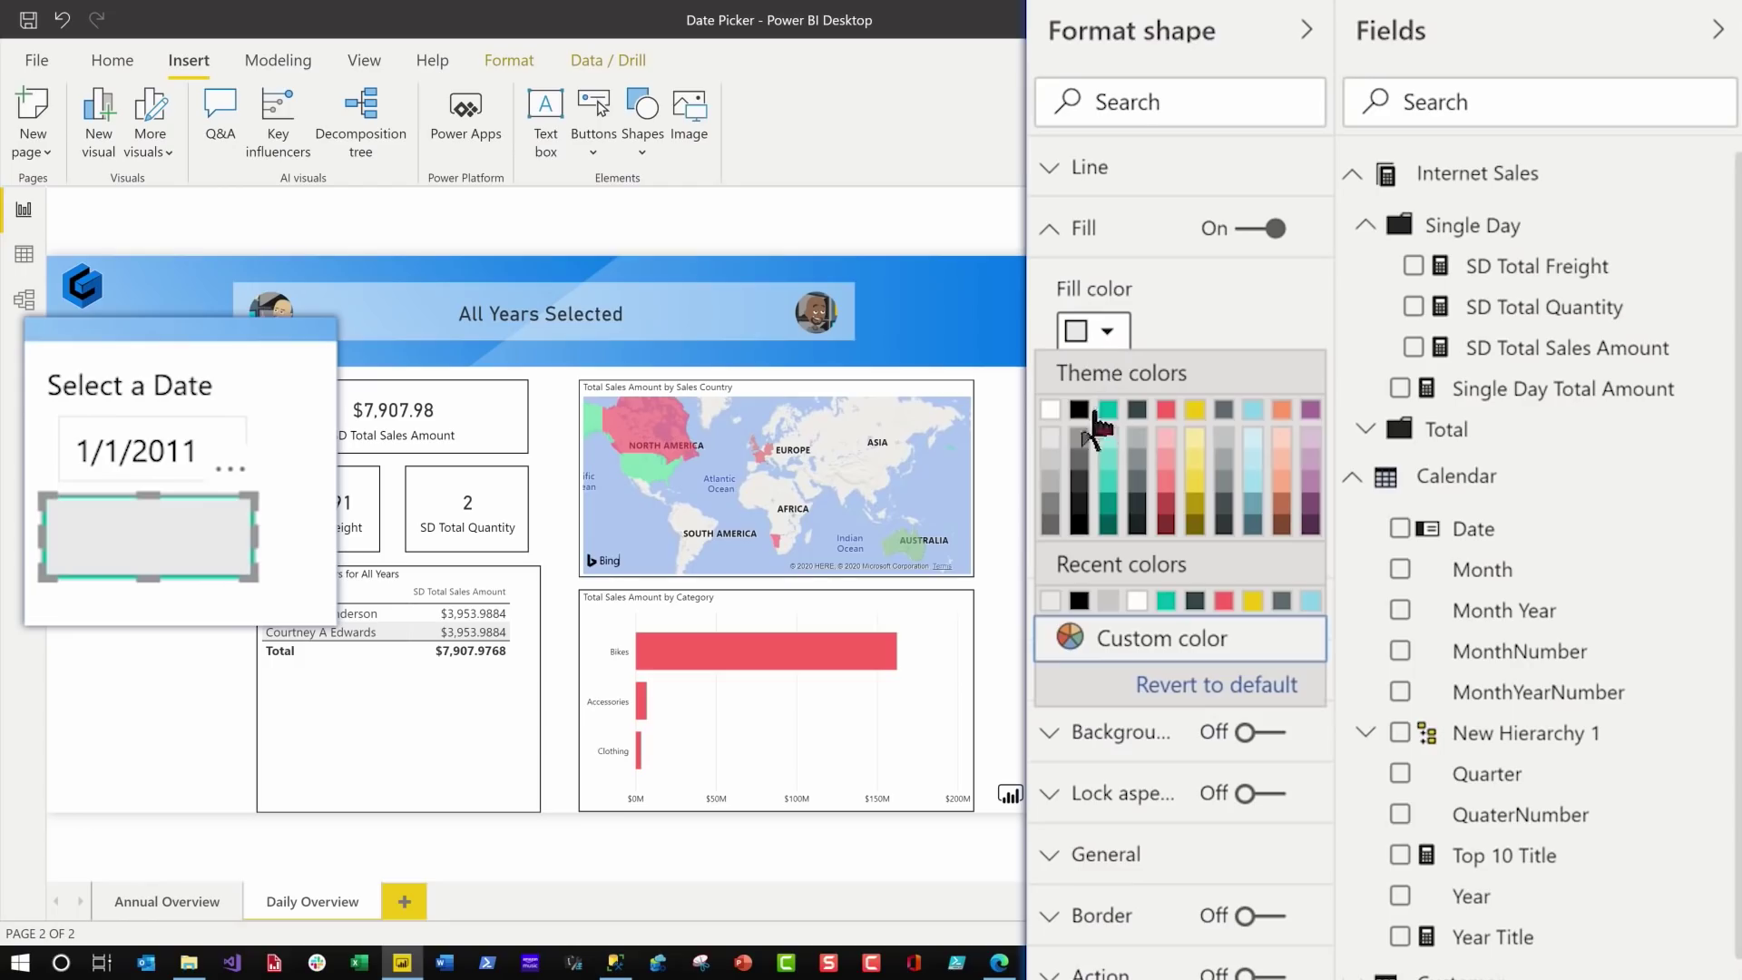
left_click(1050, 413)
left_click(1043, 224)
left_click(1045, 192)
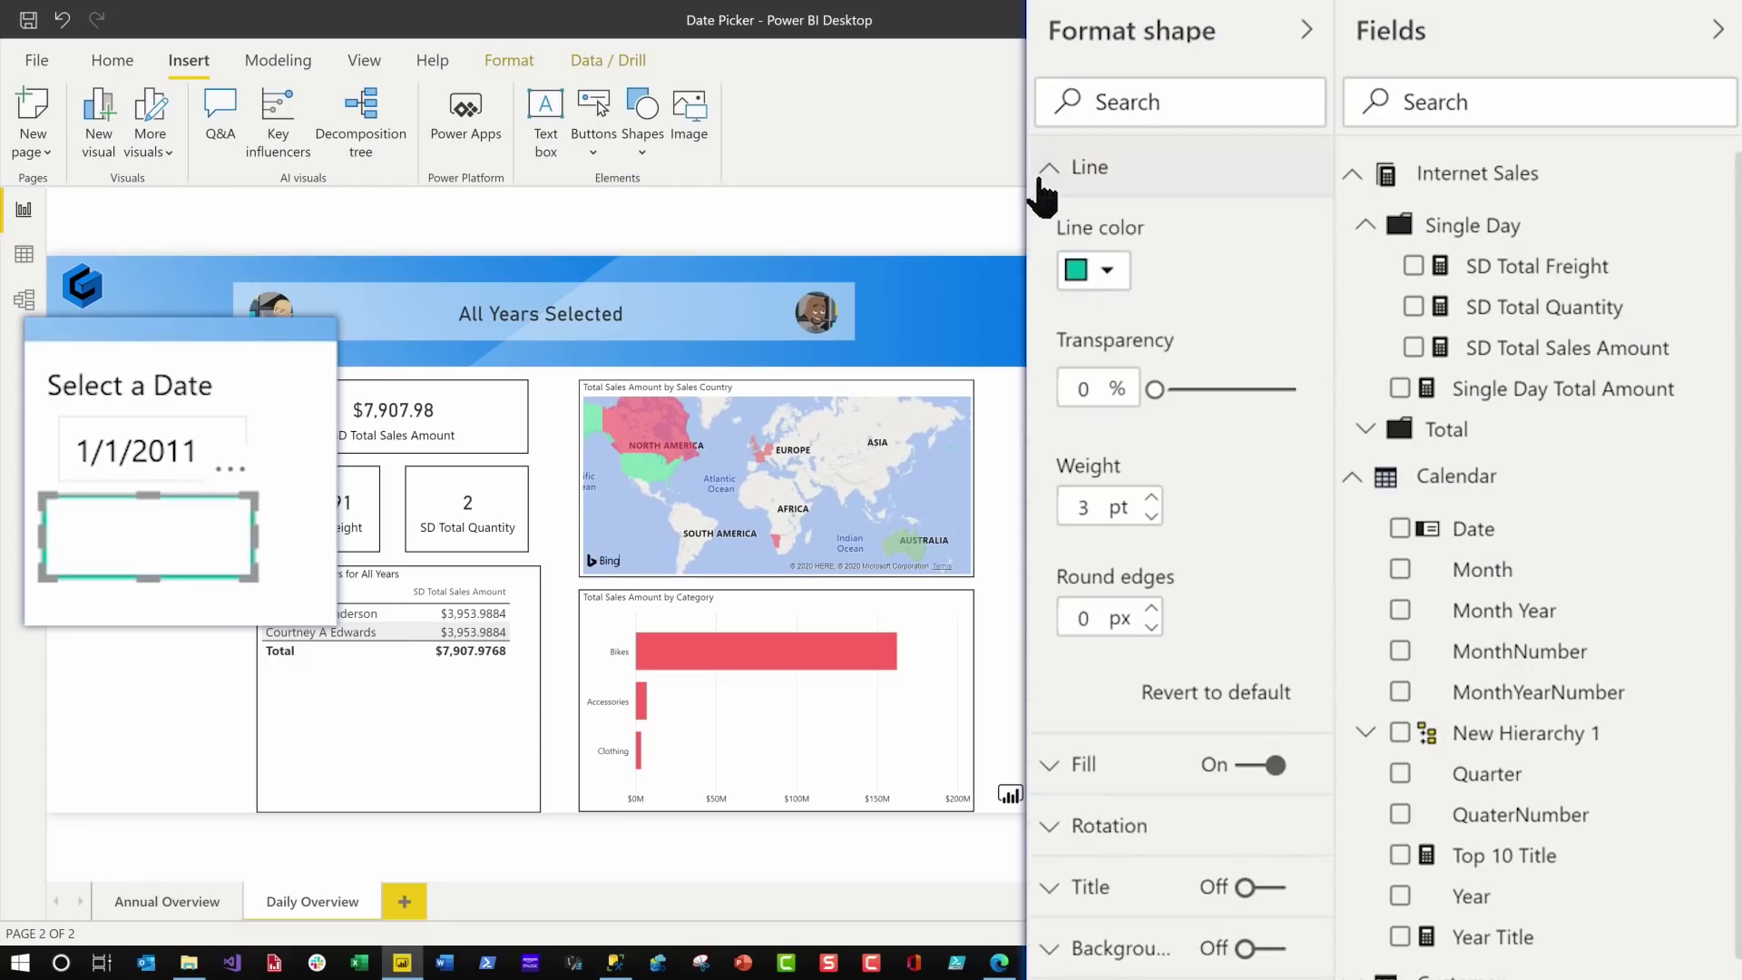
left_click(1105, 271)
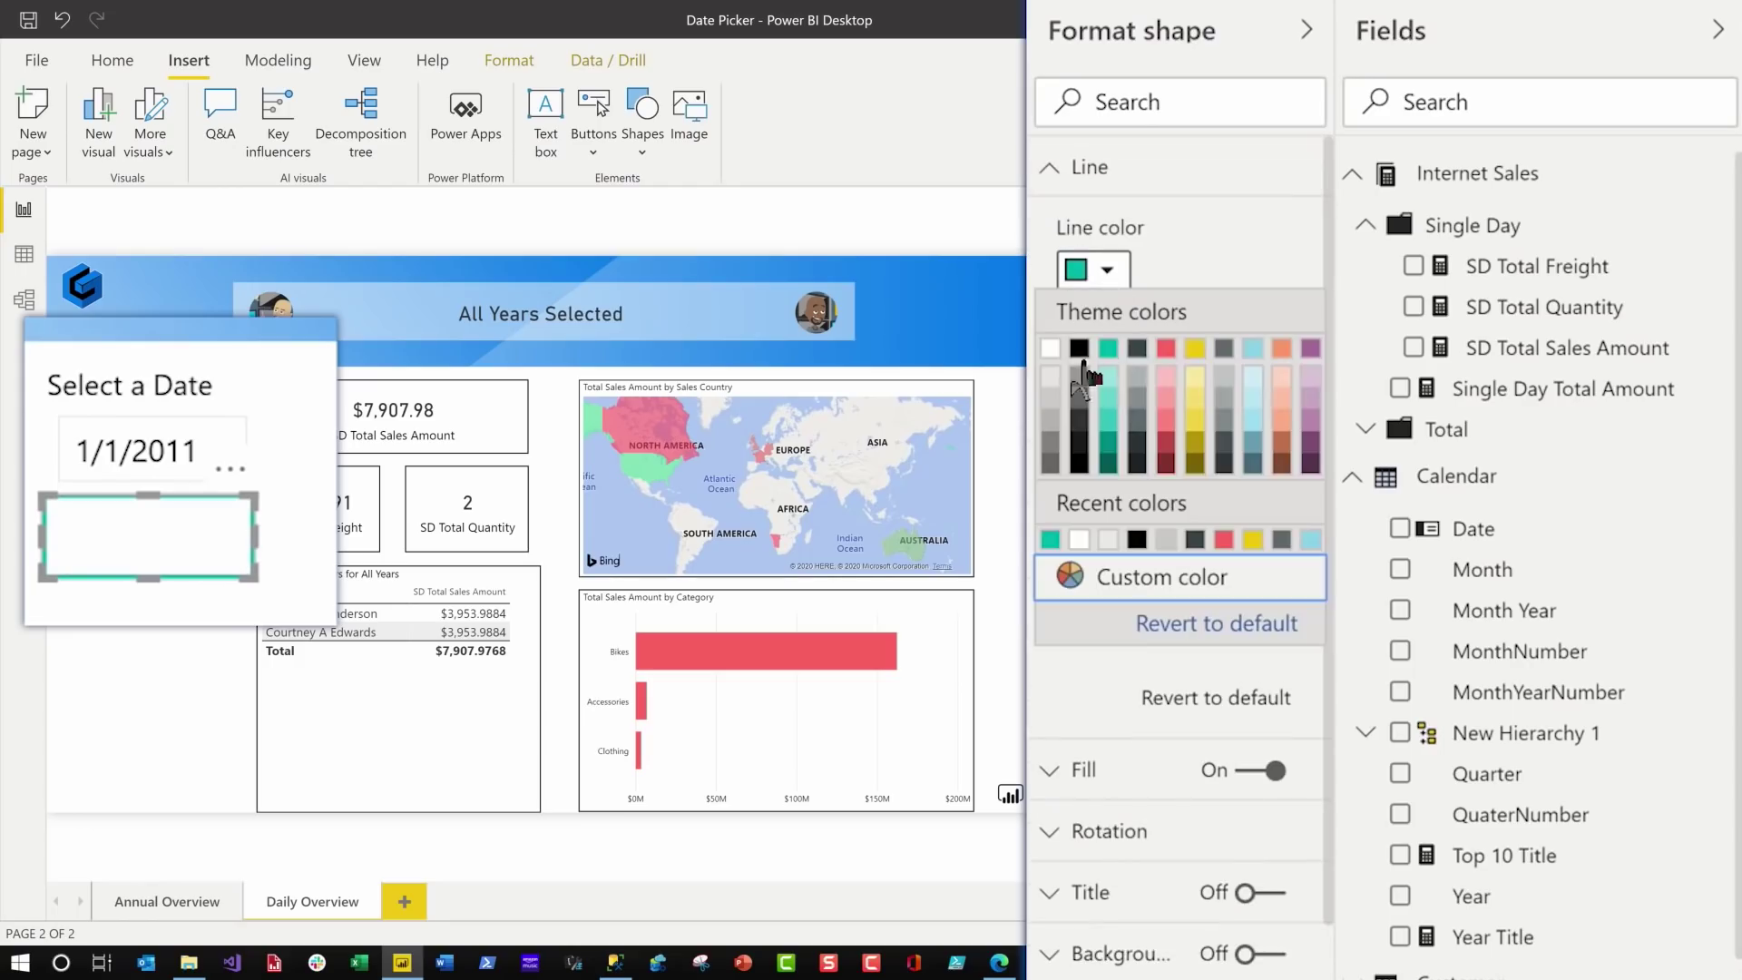
left_click(1049, 348)
left_click(176, 633)
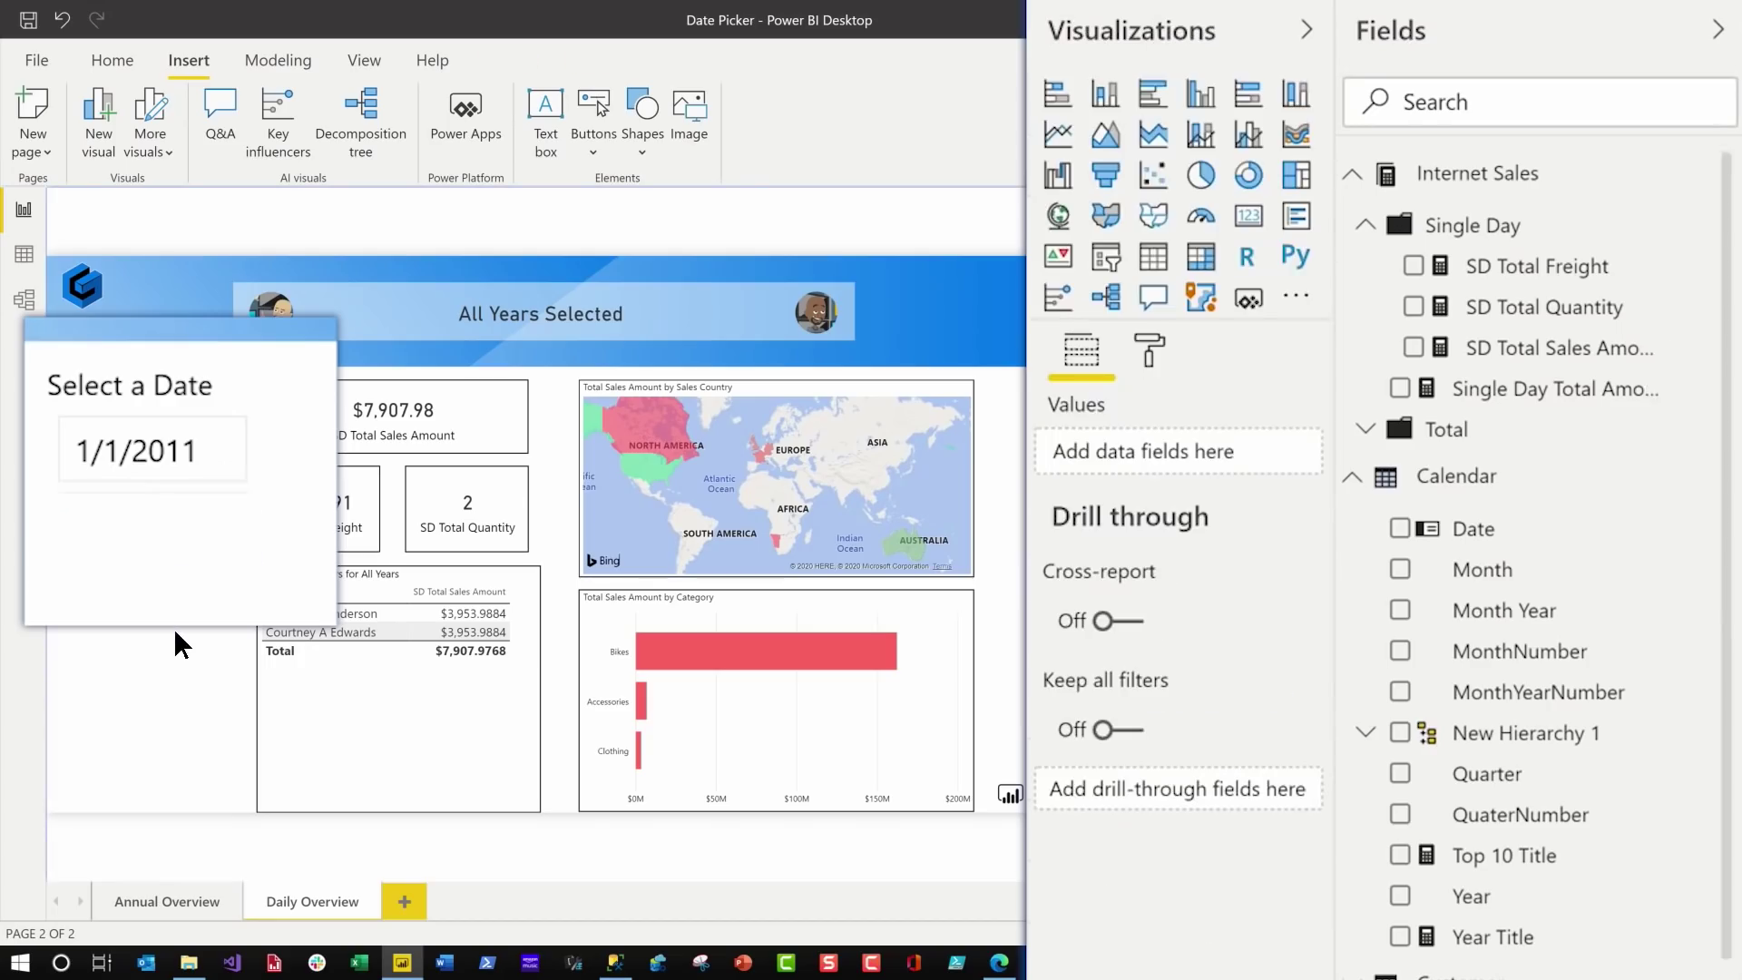
- Pick 2020 in the slicer calendar, try 1/16/2020, then settle on 1/22/2020
left_click(192, 426)
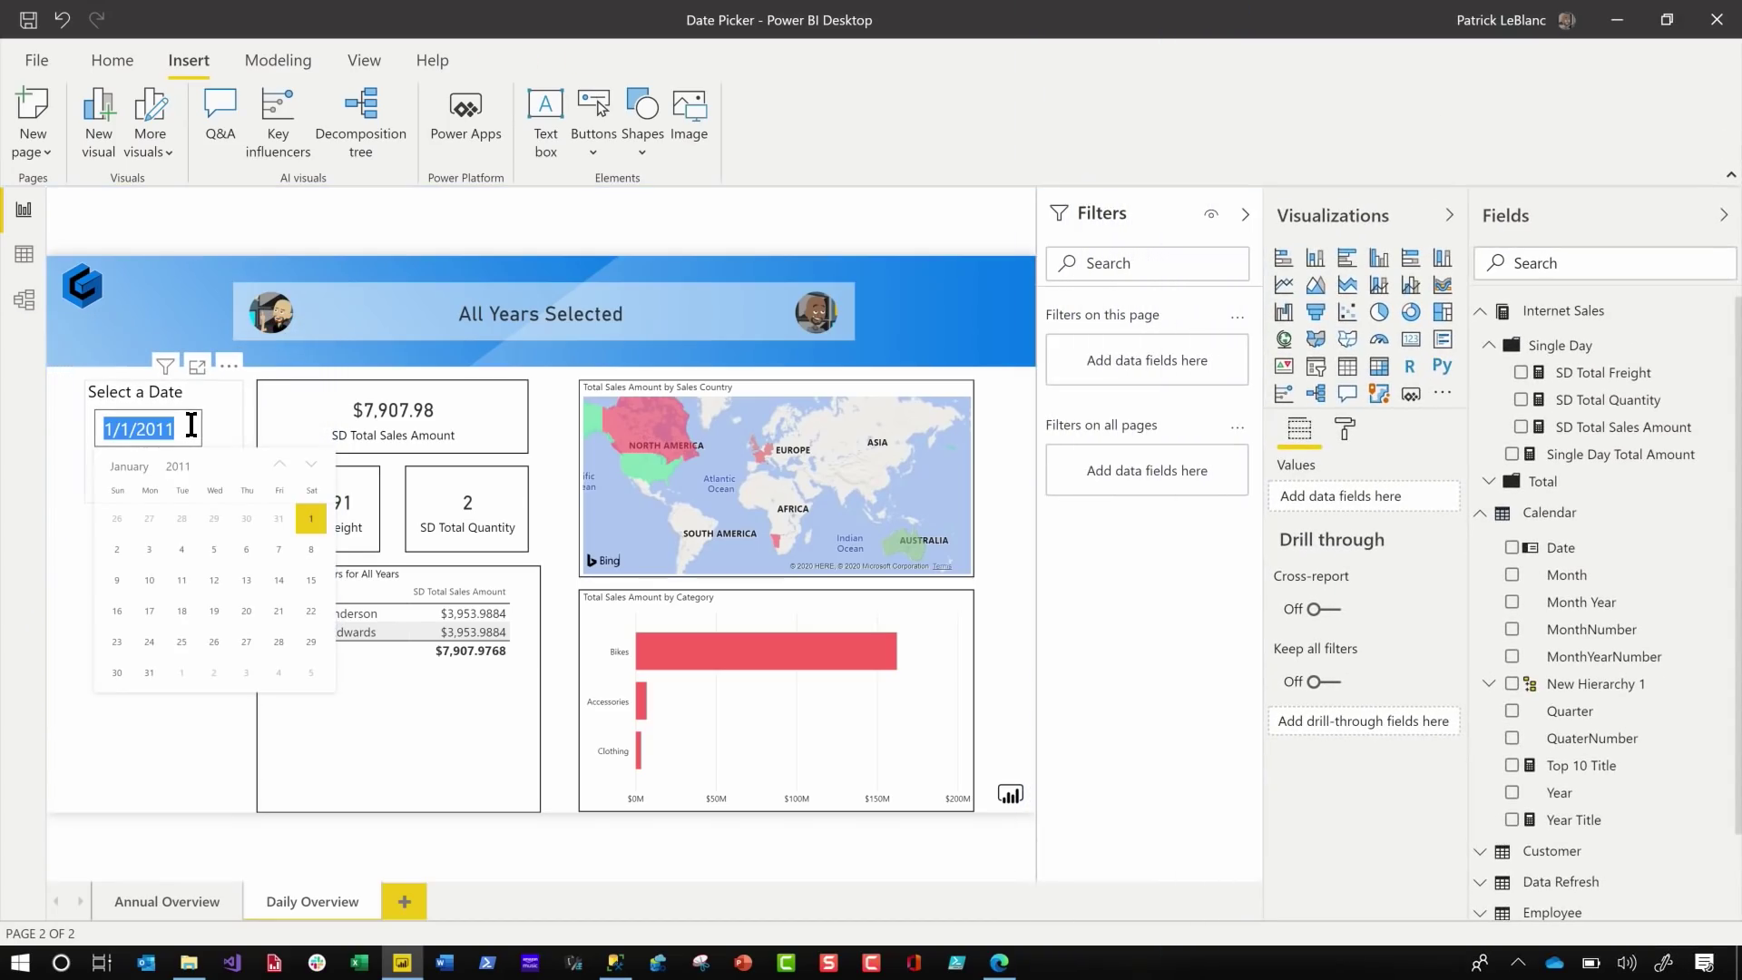
left_click(179, 467)
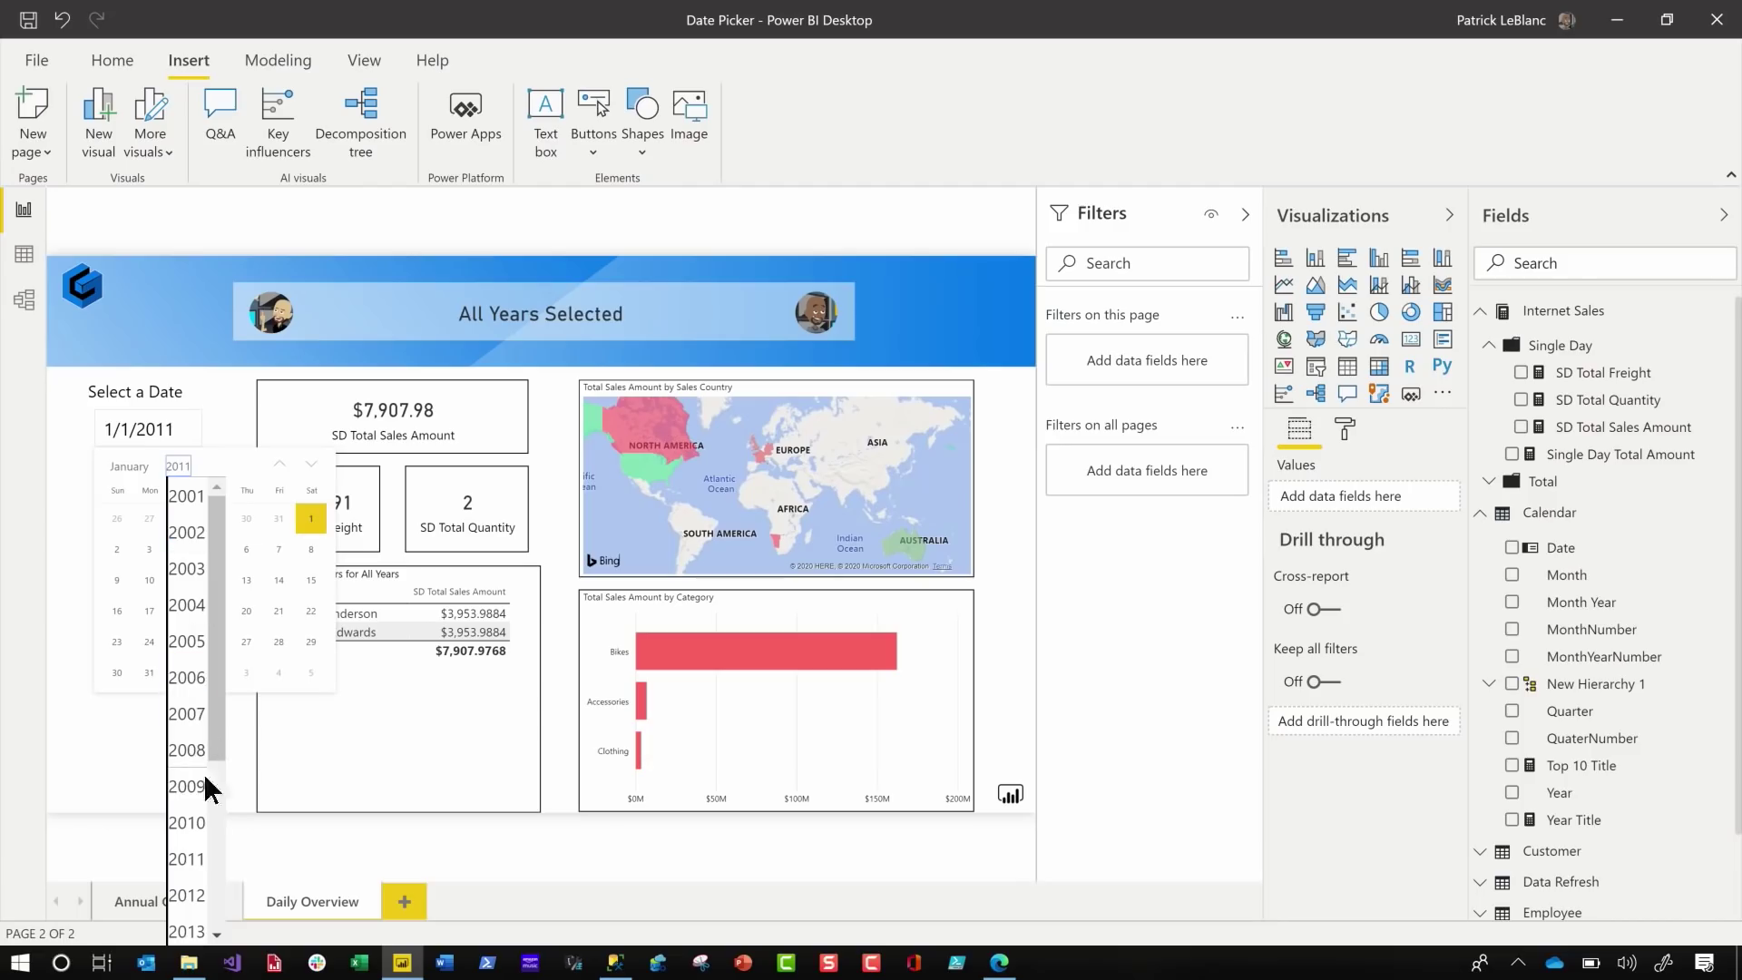
left_click(189, 893)
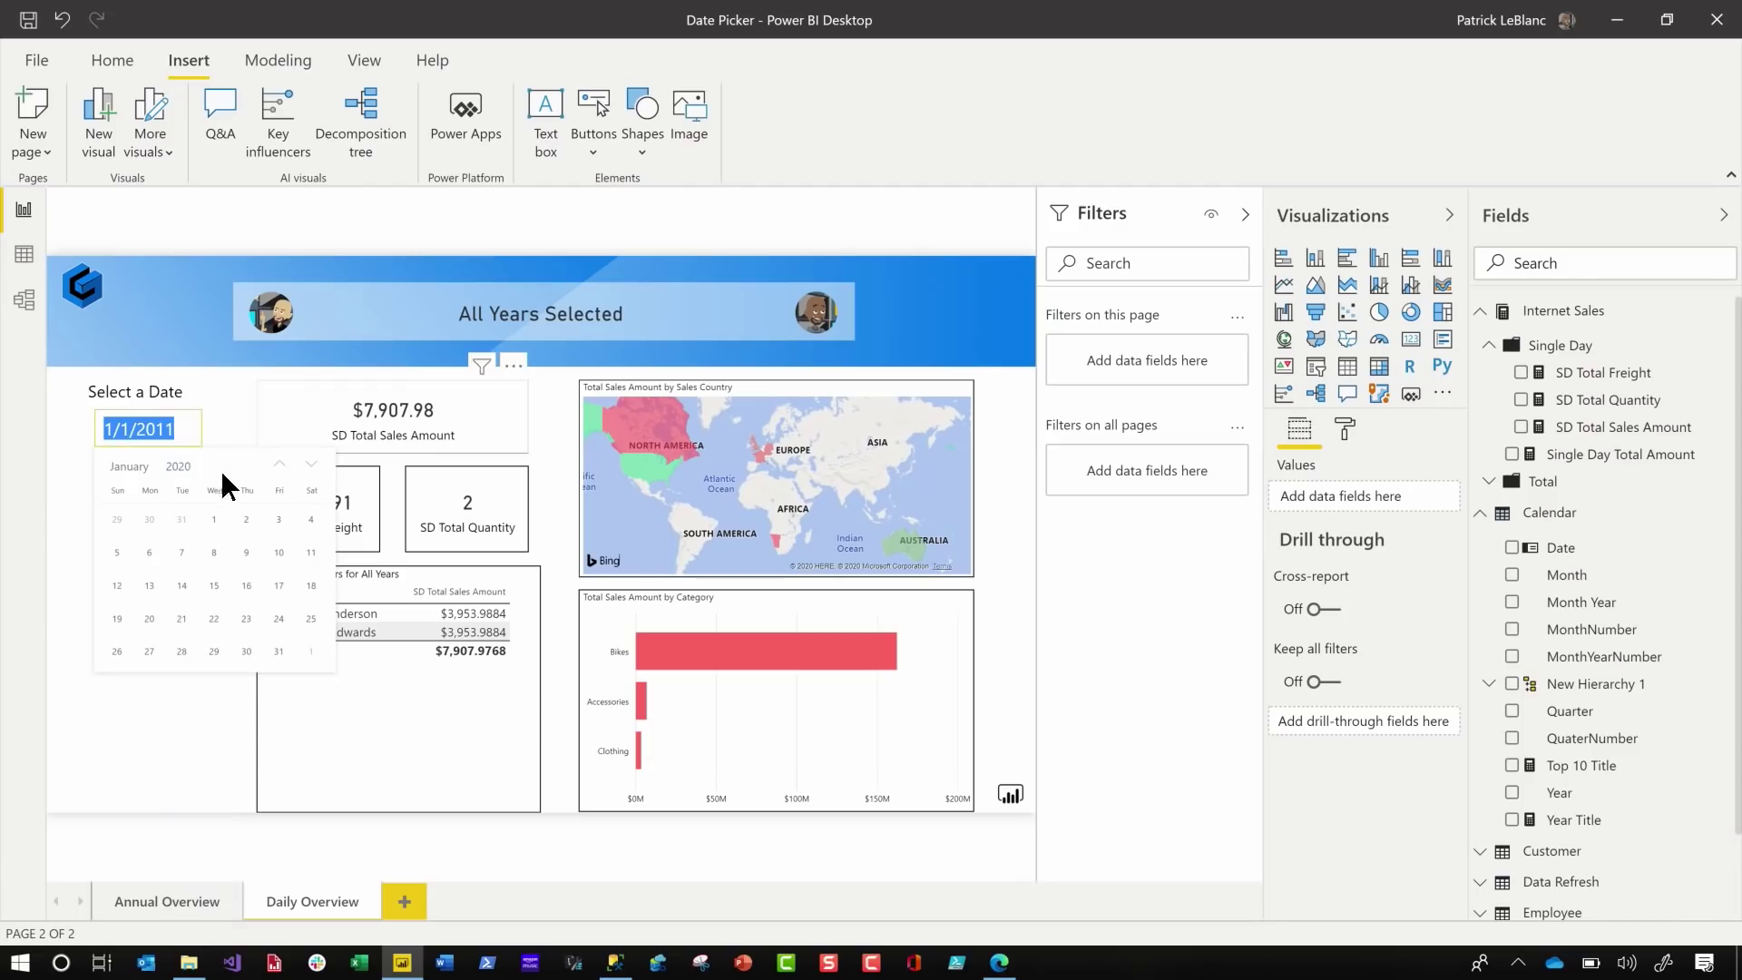
left_click(248, 586)
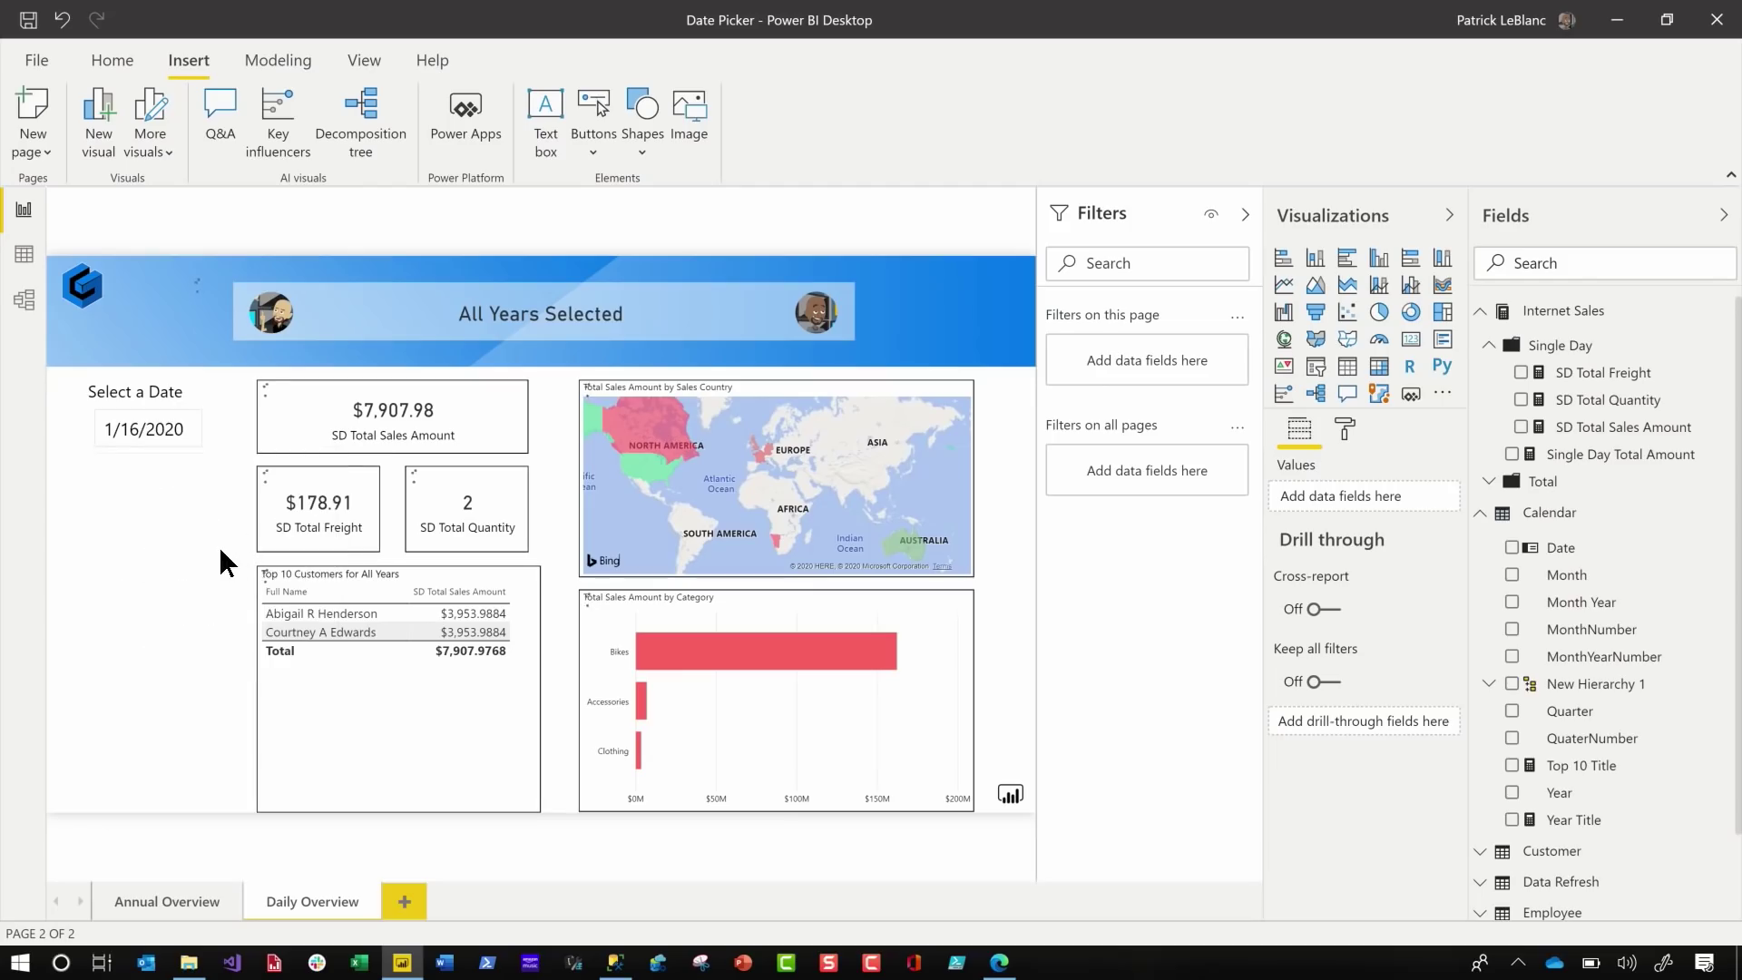
left_click(145, 429)
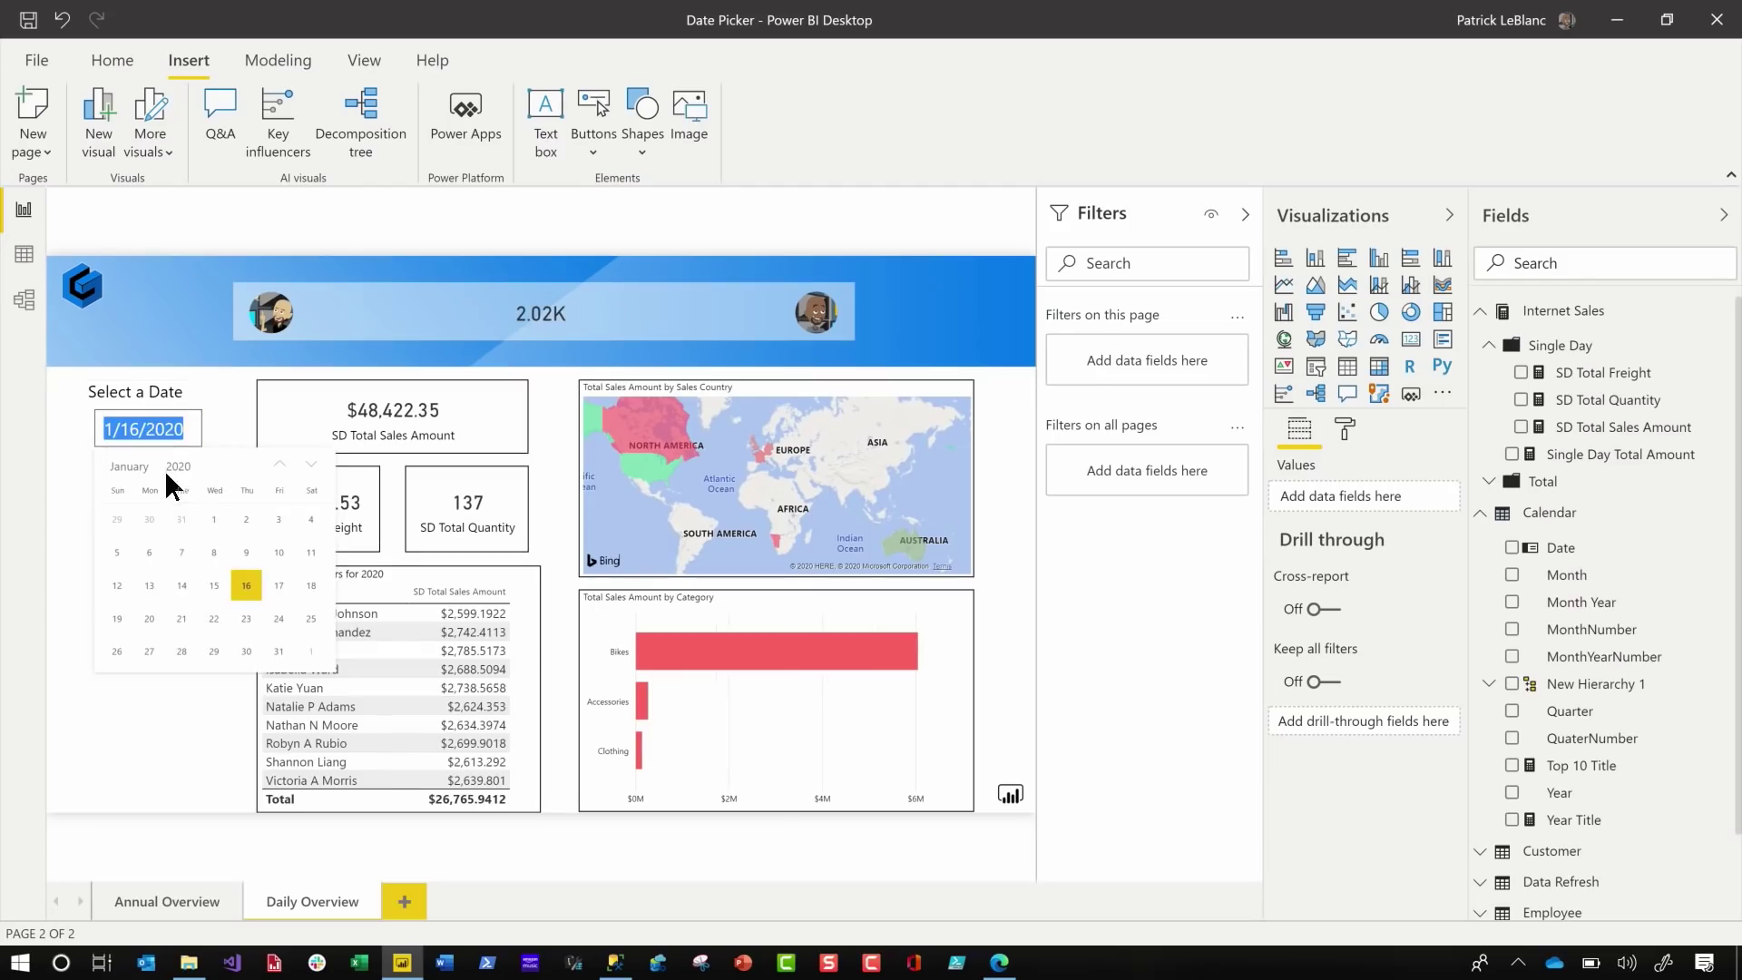
left_click(214, 620)
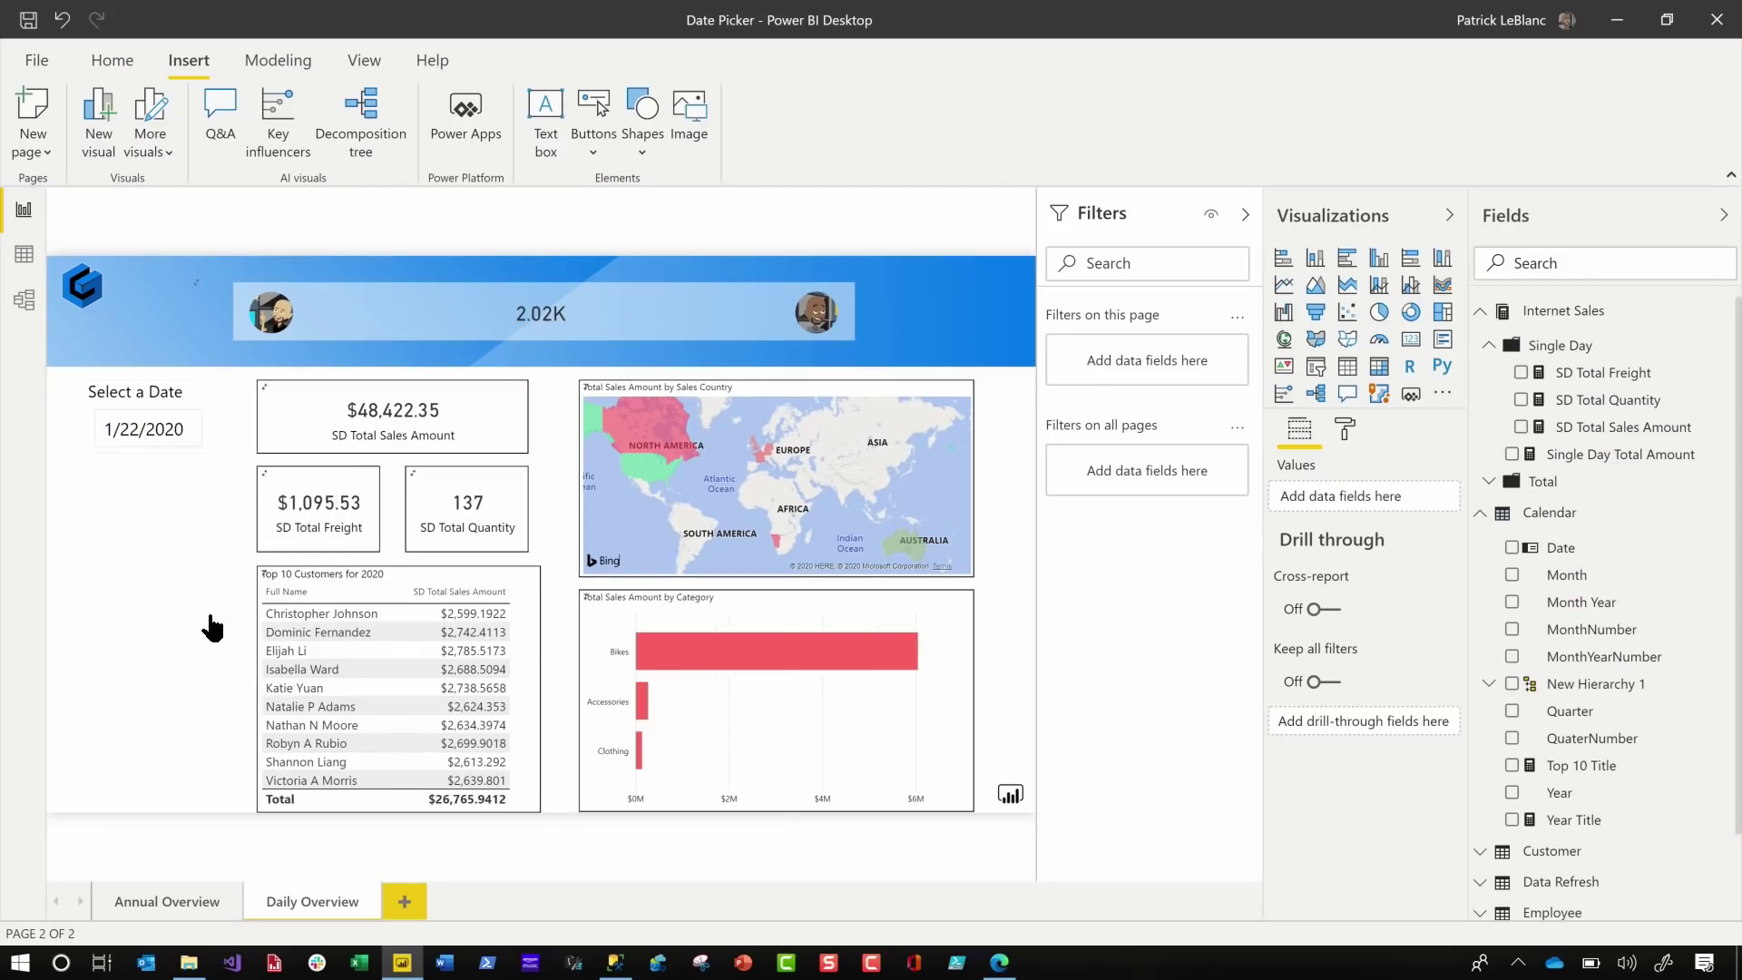